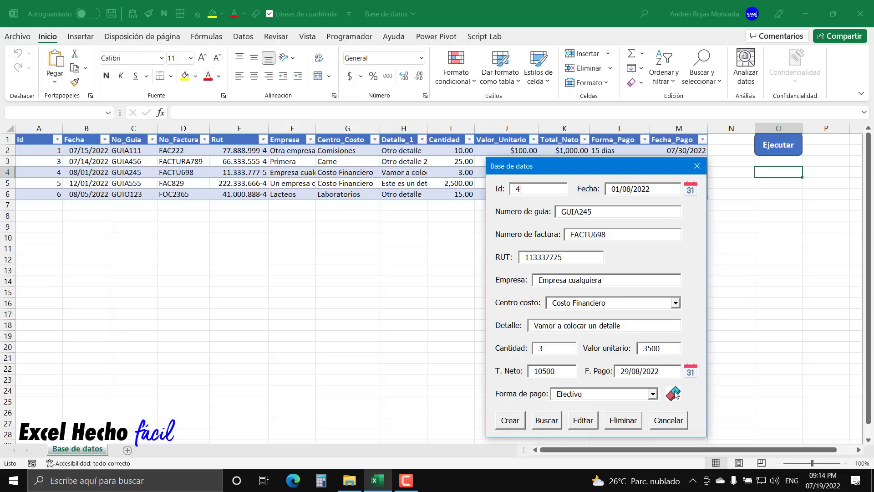
Clear all fields of the record form, and look at the Fecha date picker without choosing a date.
{"action": "left_click", "coordinate": [674, 393]}
{"action": "left_click", "coordinate": [690, 192]}
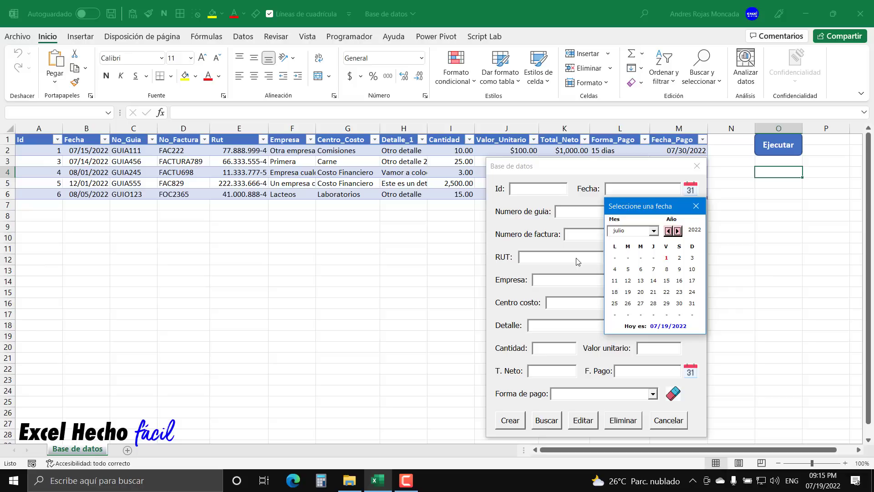
{"action": "left_click", "coordinate": [696, 205]}
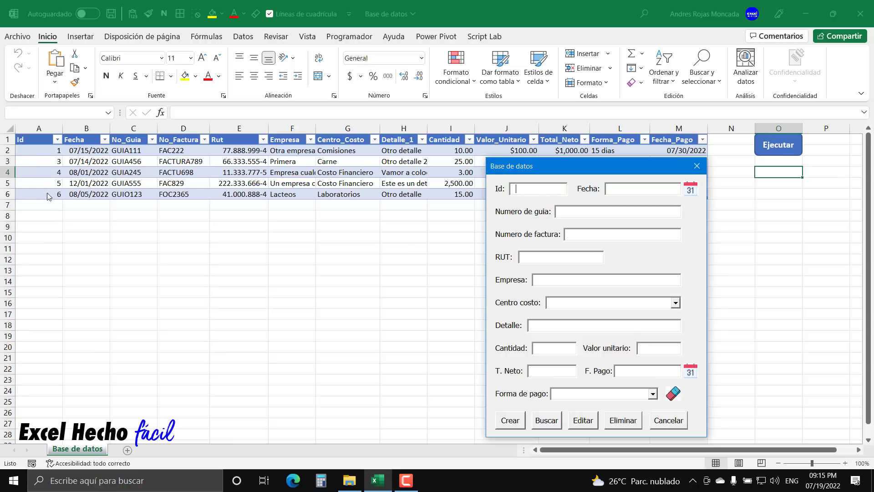
{"action": "left_click", "coordinate": [693, 190]}
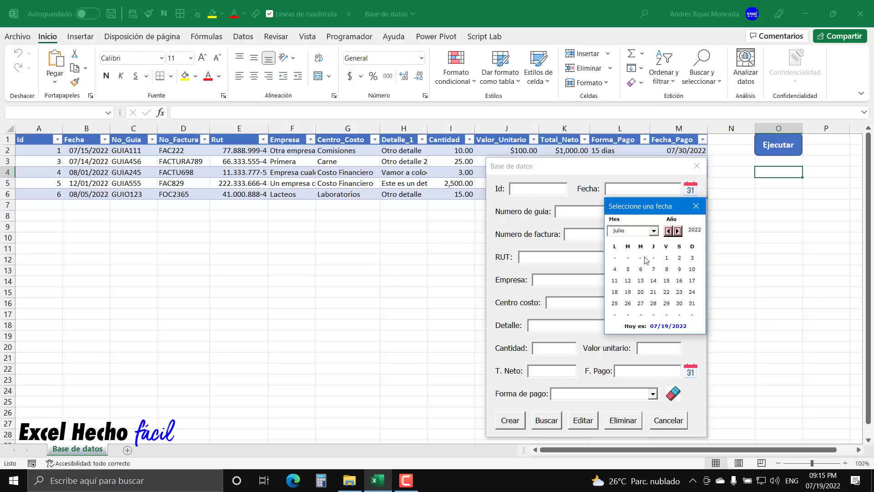
{"action": "left_click", "coordinate": [696, 205]}
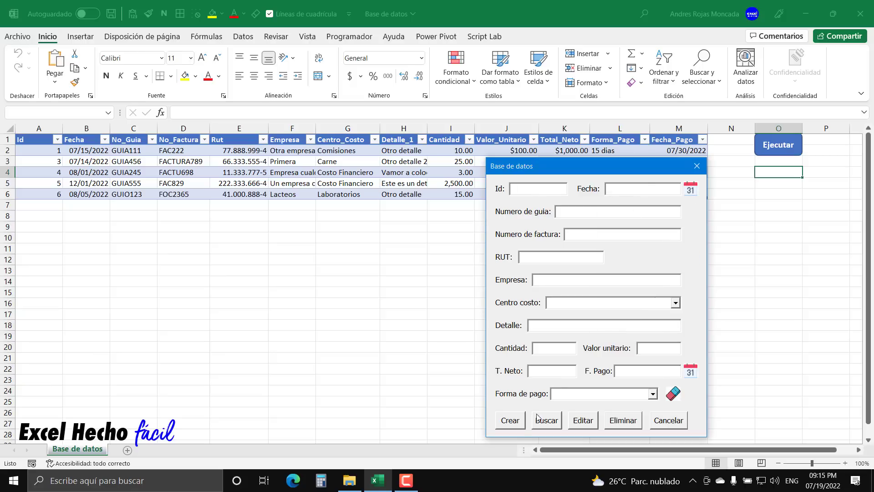
Try to create a record while every field of the form is empty.
{"action": "left_click", "coordinate": [522, 426]}
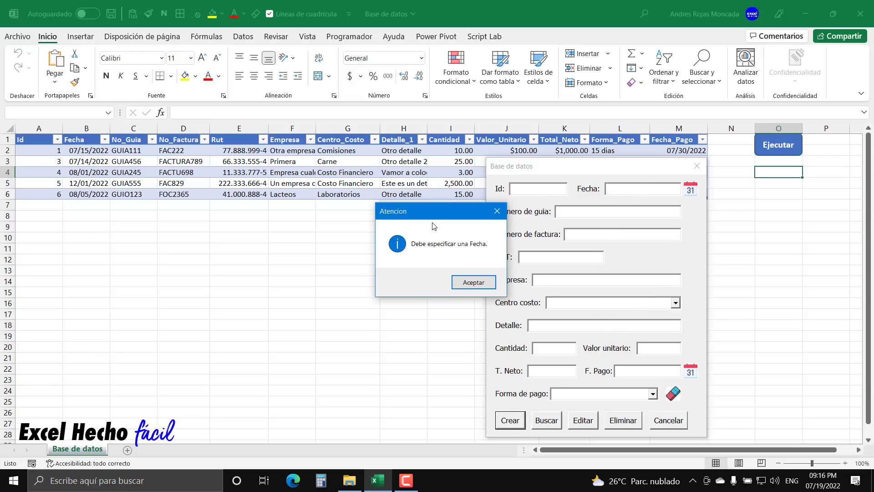
{"action": "left_click_drag", "start_coordinate": [430, 215], "coordinate": [588, 230]}
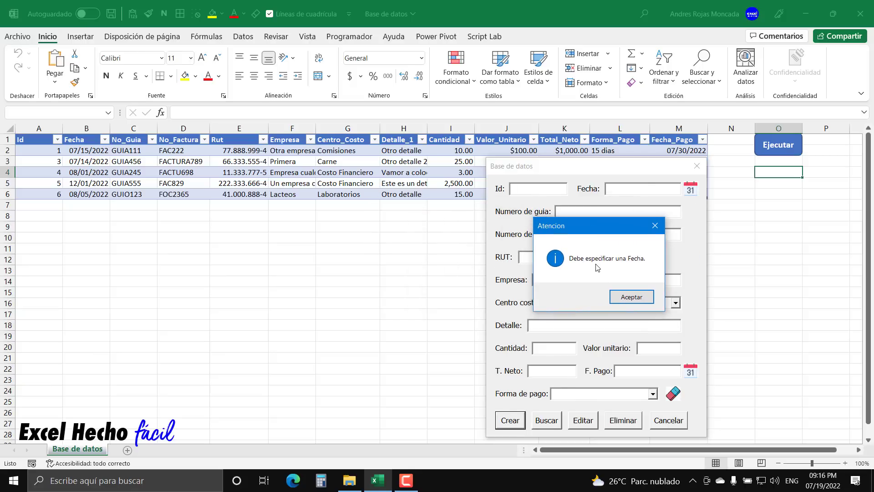
{"action": "left_click", "coordinate": [640, 295]}
Set Fecha to 07/07/2022 and try to create the record without a guide number.
{"action": "left_click", "coordinate": [691, 190]}
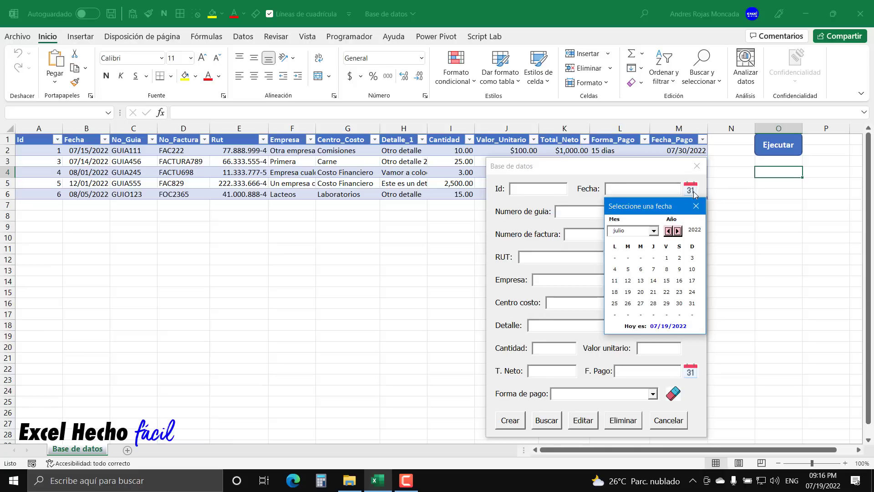
{"action": "left_click", "coordinate": [654, 269]}
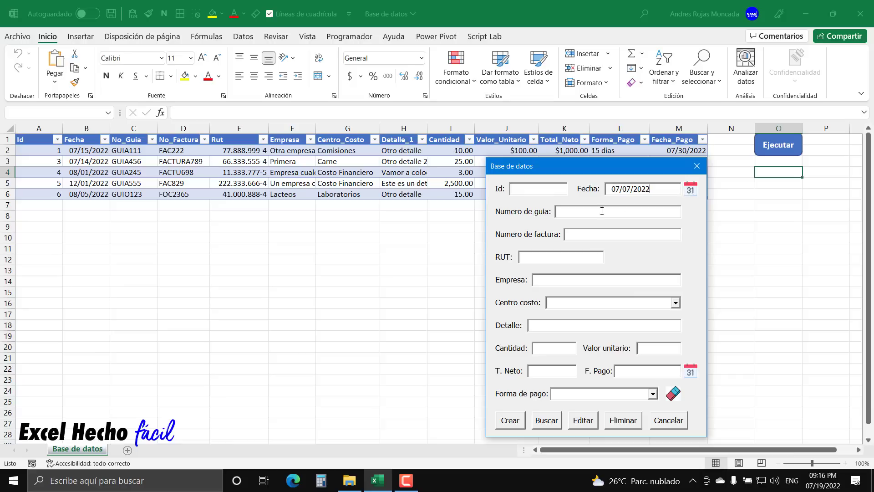
{"action": "left_click", "coordinate": [510, 419]}
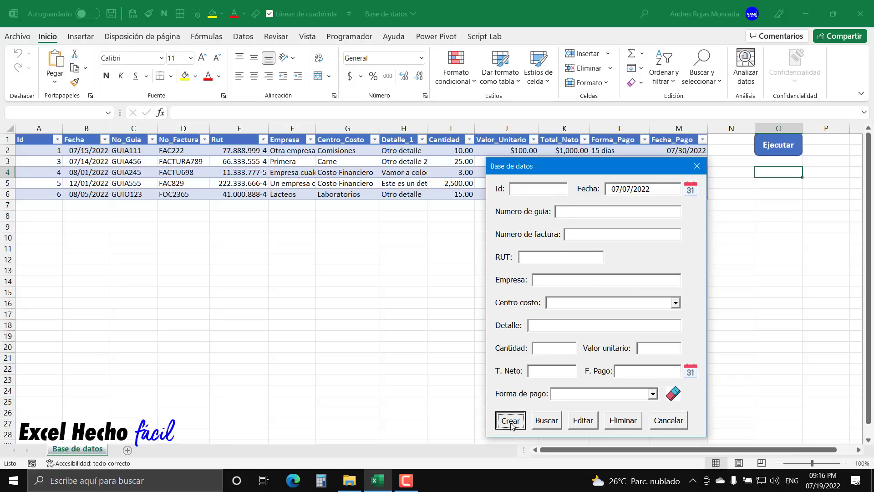
{"action": "left_click", "coordinate": [472, 282]}
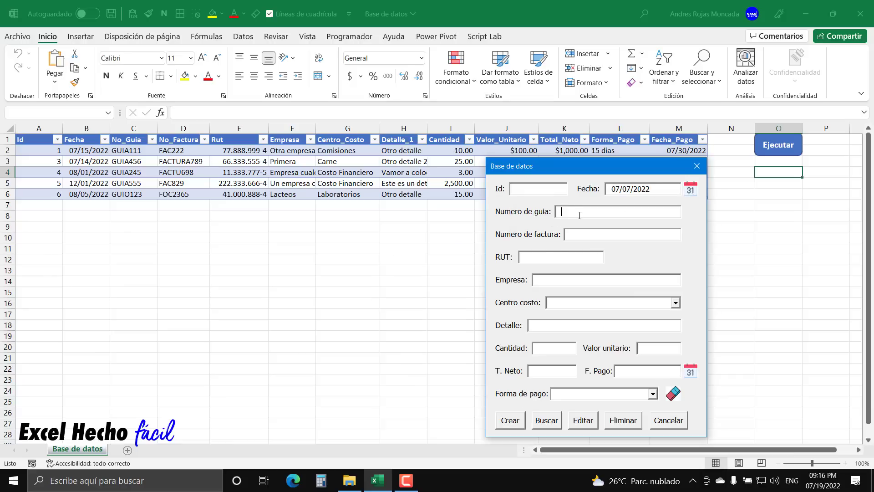
{"action": "type", "text": "GUIA6"}
{"action": "left_click_drag", "start_coordinate": [586, 212], "coordinate": [549, 212]}
{"action": "key", "text": "BackSpace"}
{"action": "type", "text": "GJGJGJ"}
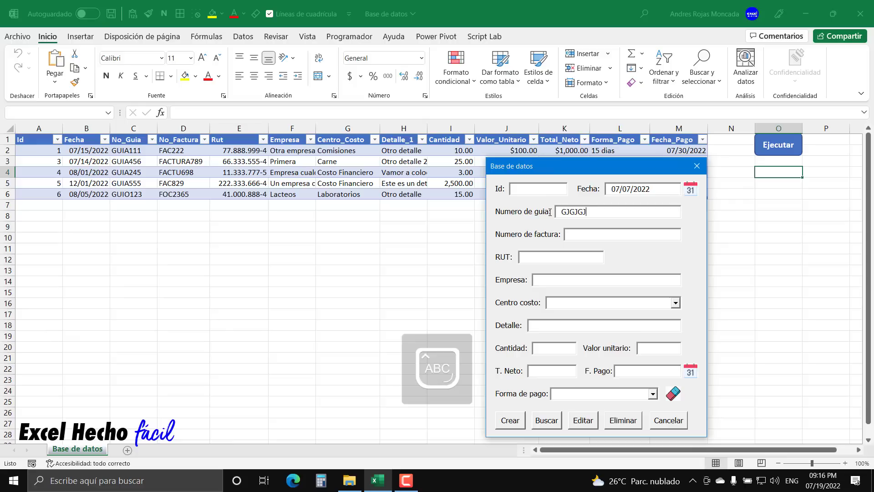
{"action": "type", "text": "GJGJGJGJGJGJGJGJG"}
{"action": "key", "text": "ctrl+a"}
{"action": "key", "text": "BackSpace"}
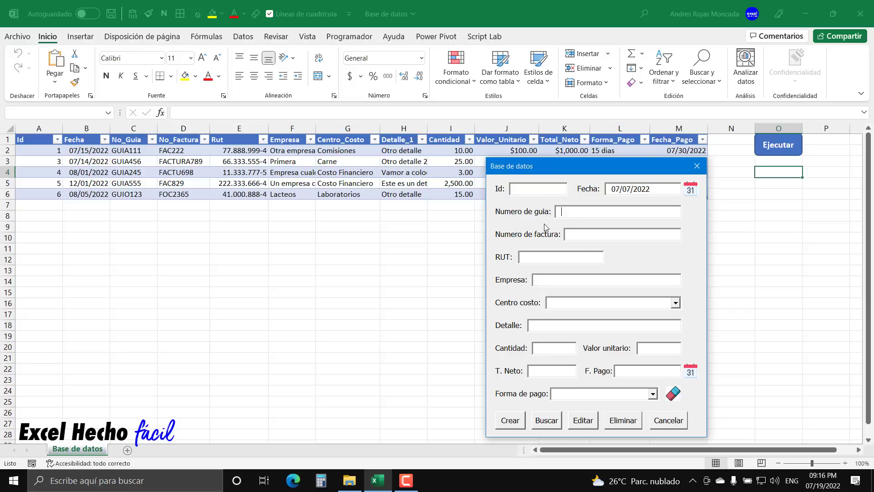
Set Numero de guia to GUIA333 and try to create the record without an invoice number.
{"action": "type", "text": "GUIA333"}
{"action": "left_click", "coordinate": [518, 423]}
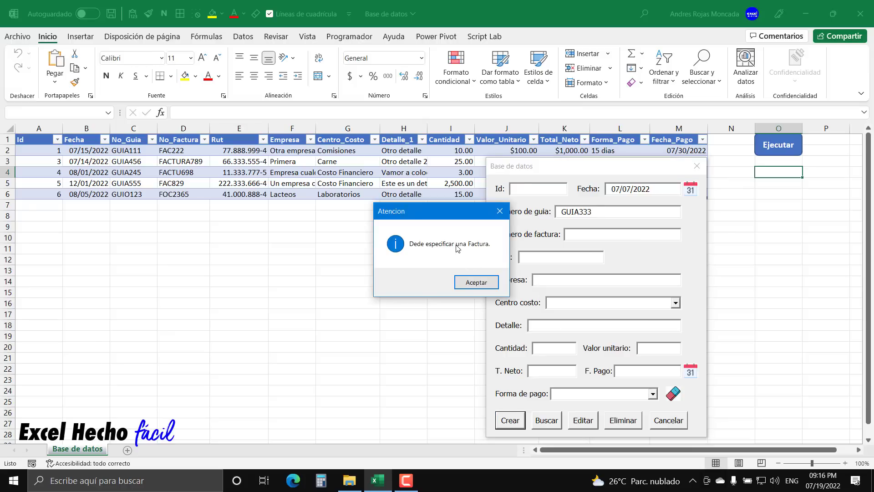
{"action": "left_click", "coordinate": [493, 286]}
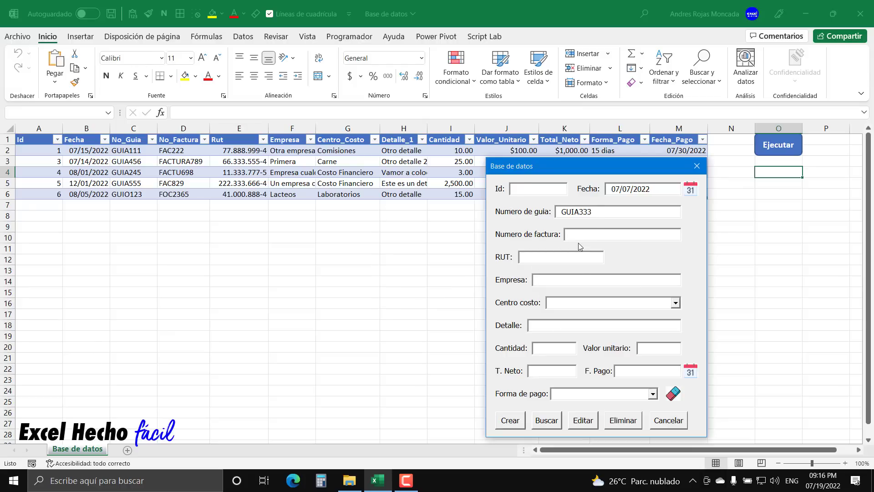
Set Numero de factura to FACTURA45 in the record form.
{"action": "type", "text": "FACV"}
{"action": "key", "text": "BackSpace"}
{"action": "type", "text": "TURA"}
{"action": "type", "text": "45"}
Fill in the company's RUT and try to create the record without a company name.
{"action": "left_click", "coordinate": [528, 261]}
{"action": "type", "text": "55566999"}
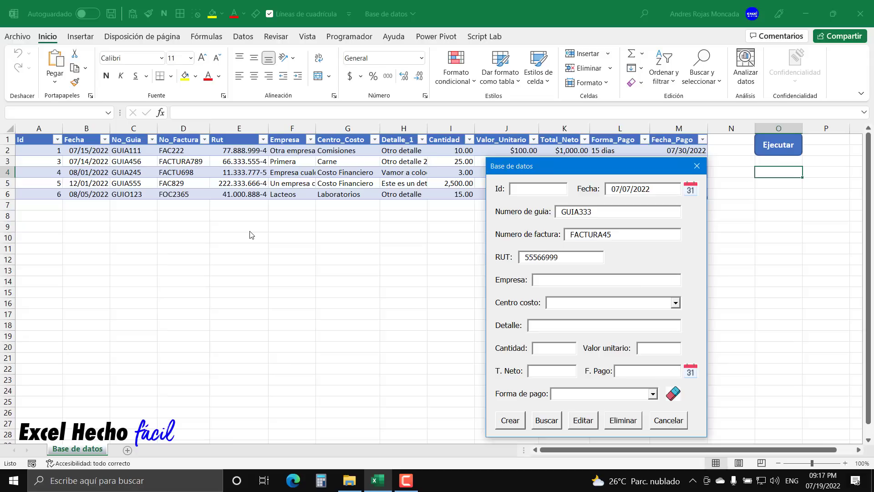
{"action": "type", "text": "8"}
{"action": "left_click", "coordinate": [499, 420]}
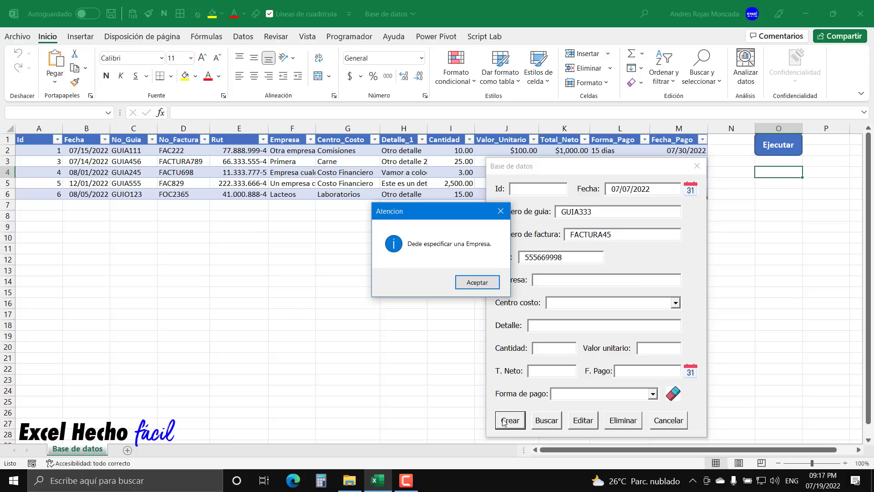
{"action": "left_click", "coordinate": [474, 283]}
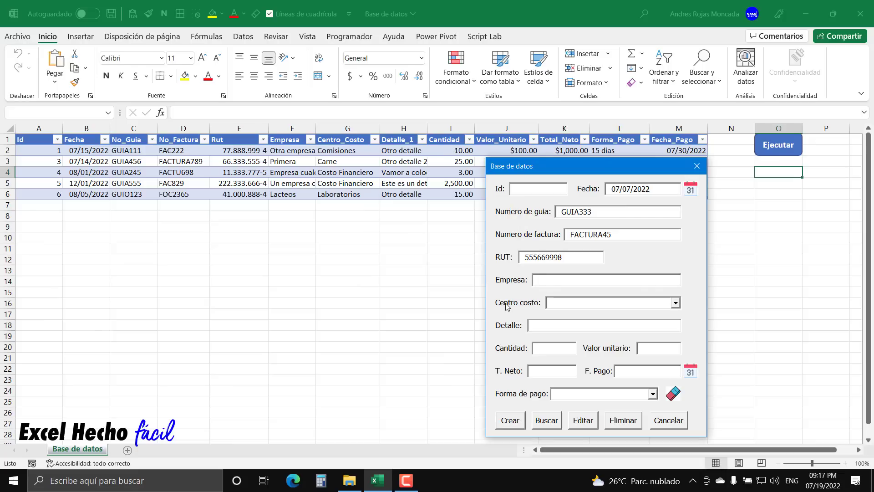
Enter Lacteos del Sur as Empresa and try to create the record without a cost centre.
{"action": "type", "text": "Lacteos del Sur"}
{"action": "left_click", "coordinate": [509, 423]}
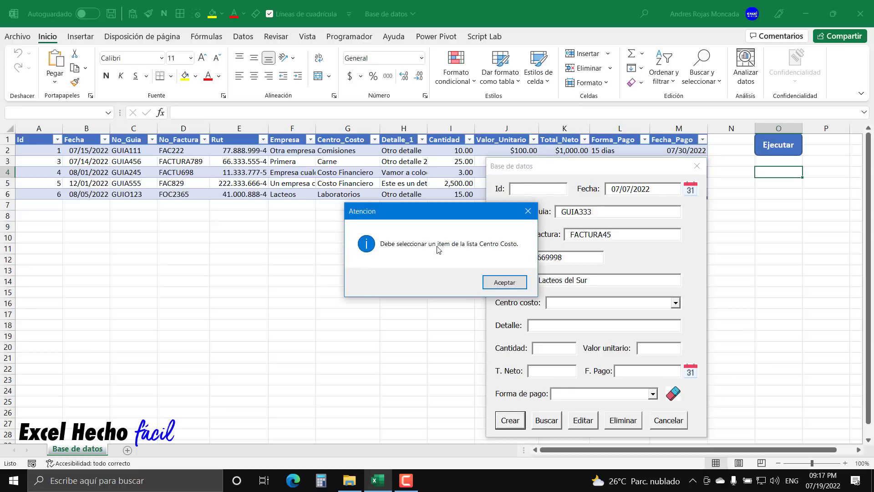
{"action": "left_click", "coordinate": [510, 282]}
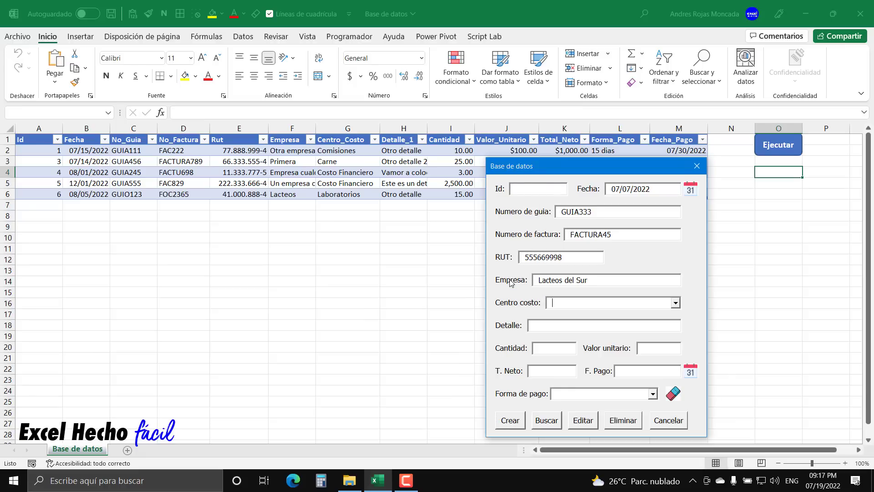
Choose Control Calidad as Centro costo and try to create the record without a detail.
{"action": "left_click", "coordinate": [677, 304]}
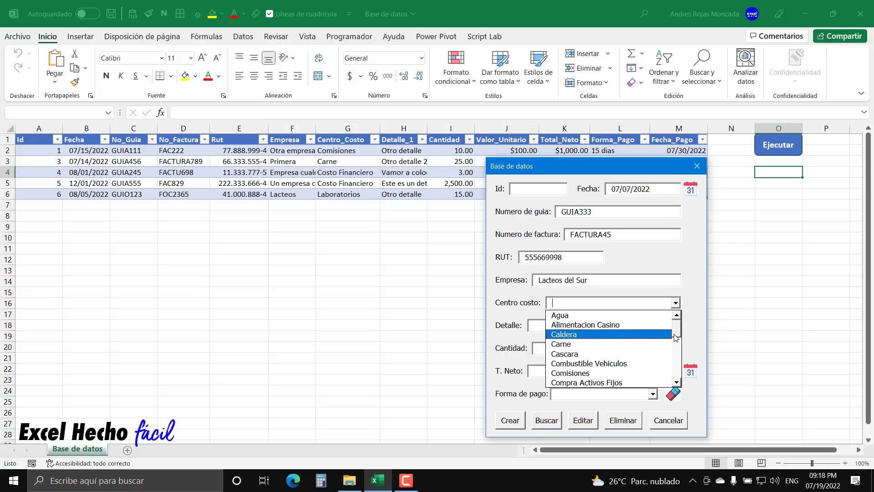
{"action": "mouse_move", "coordinate": [679, 328]}
{"action": "left_mouse_down"}
{"action": "mouse_move", "coordinate": [681, 374]}
{"action": "mouse_move", "coordinate": [682, 329]}
{"action": "mouse_move", "coordinate": [682, 340]}
{"action": "left_mouse_up"}
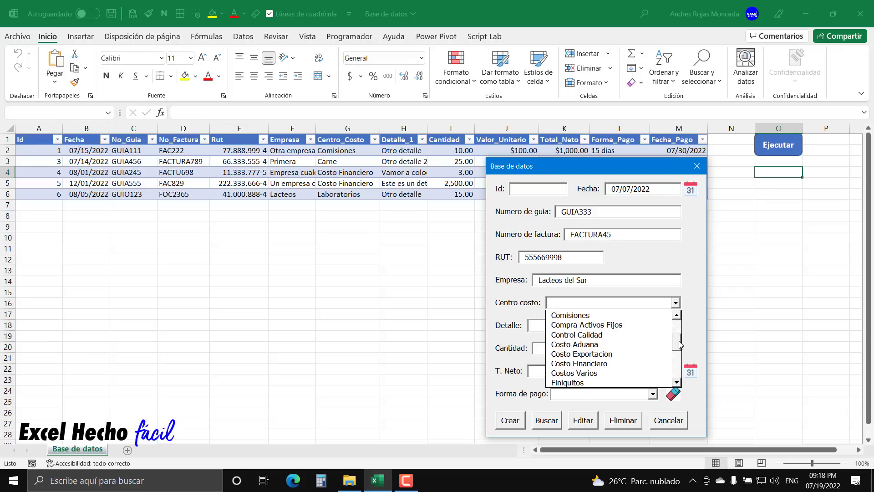
{"action": "left_click", "coordinate": [596, 335]}
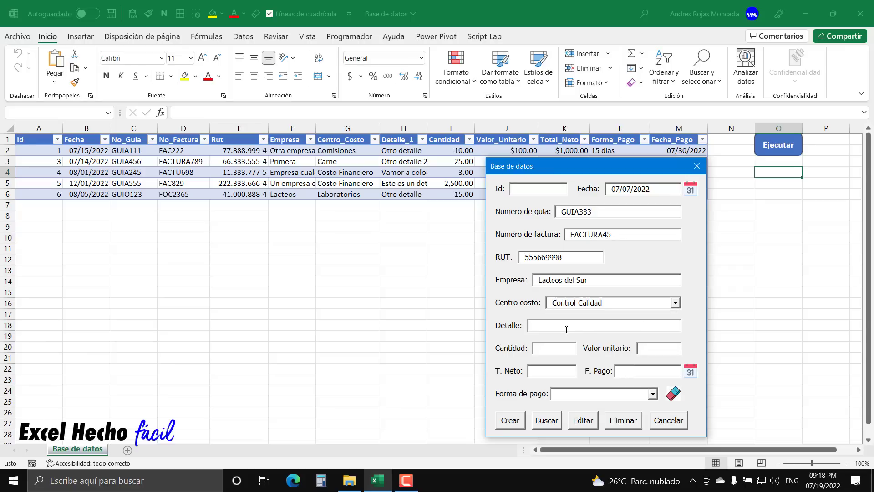
{"action": "left_click", "coordinate": [505, 426]}
{"action": "left_click", "coordinate": [474, 282]}
Enter "Detalle numero 1" as Detalle and try to create the record without a quantity.
{"action": "type", "text": "detalle numero 1"}
{"action": "left_click", "coordinate": [513, 420]}
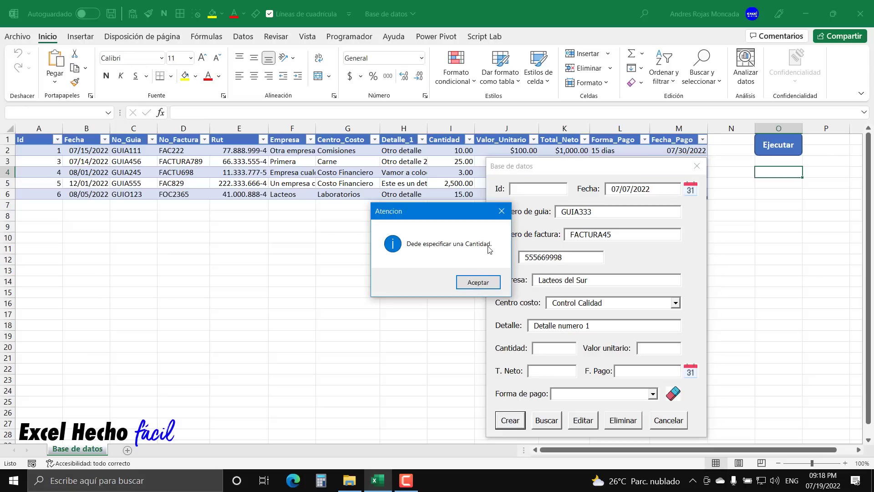
{"action": "left_click", "coordinate": [486, 282]}
Set Cantidad to 1500 and try to create the record without a unit value.
{"action": "type", "text": "1"}
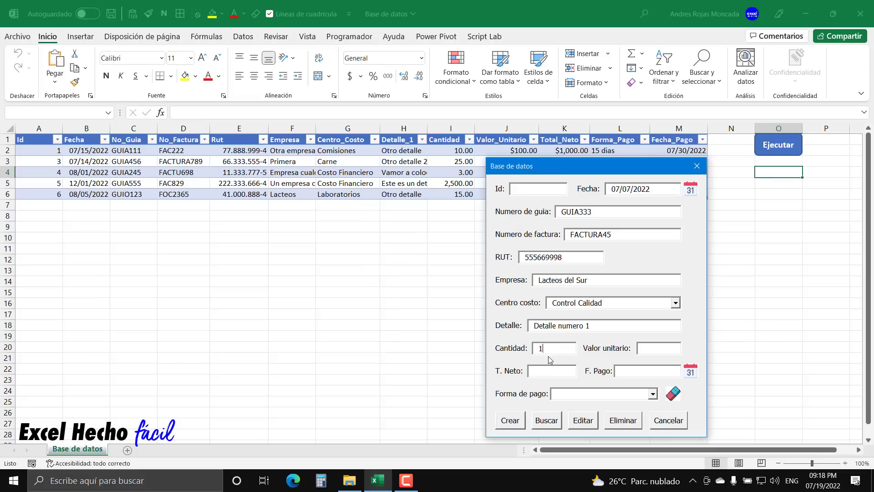
{"action": "type", "text": "500"}
{"action": "left_click", "coordinate": [517, 422]}
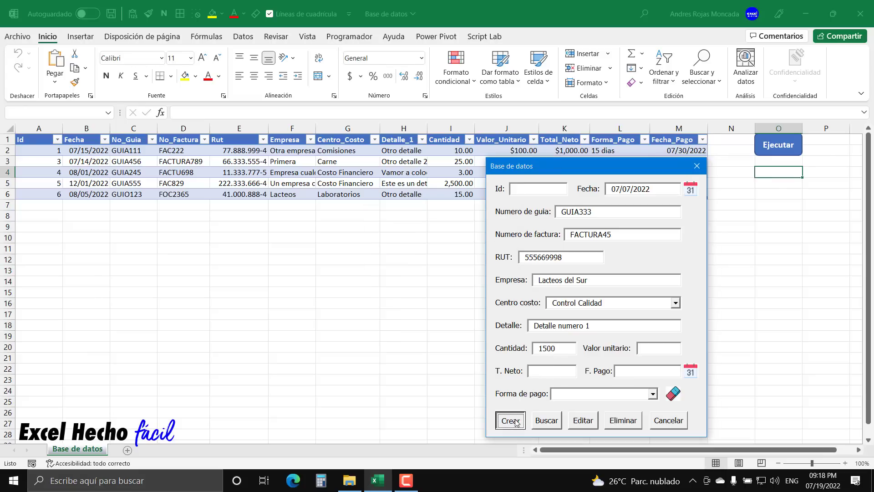
{"action": "left_click", "coordinate": [476, 282]}
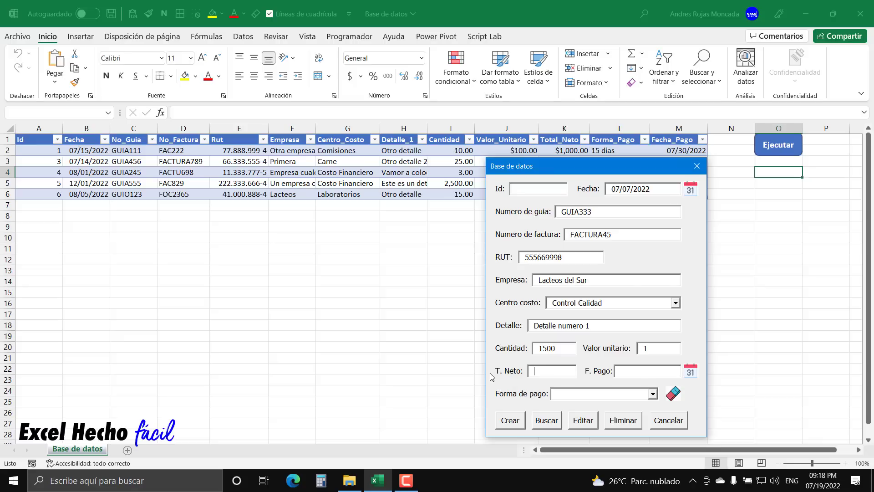
Set Valor unitario to 1 and T. Neto to 1500, and close the F. Pago date picker without choosing a date.
{"action": "type", "text": "500"}
{"action": "left_click", "coordinate": [689, 371]}
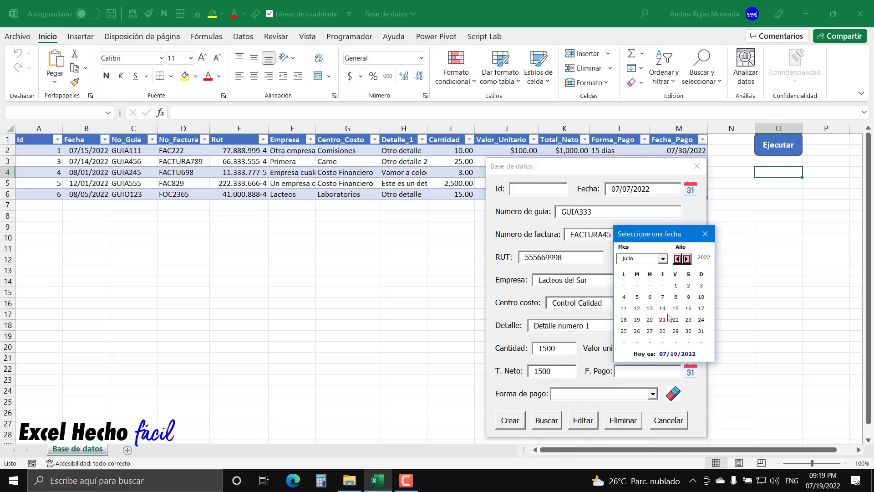
{"action": "left_click", "coordinate": [704, 234]}
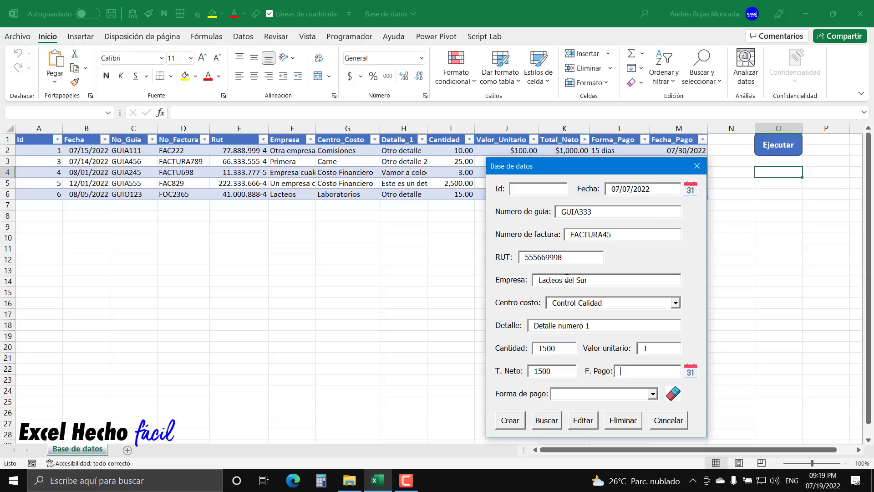
Check the Forma de pago options without choosing one, and create the record.
{"action": "left_click", "coordinate": [622, 397]}
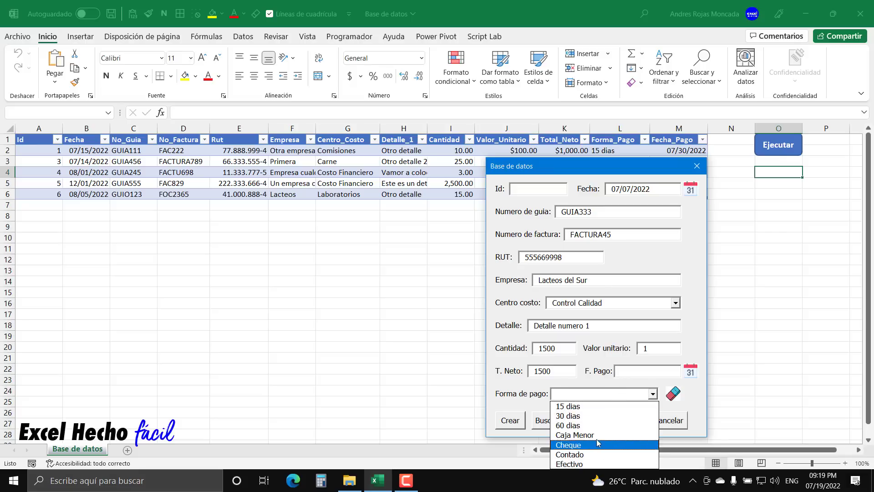
{"action": "left_click", "coordinate": [598, 416]}
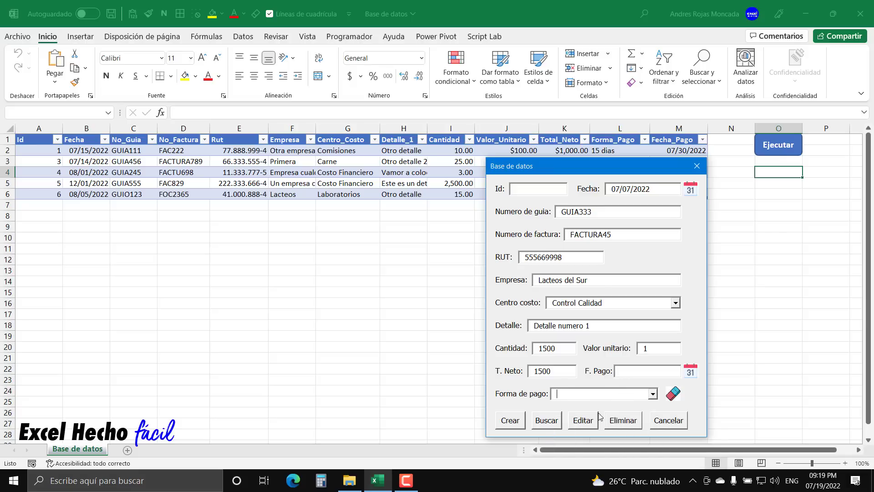
{"action": "left_click", "coordinate": [510, 420]}
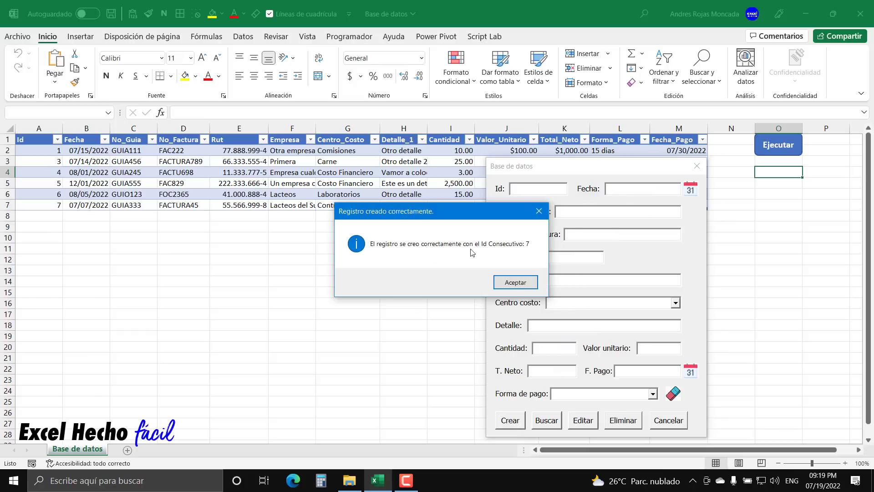
{"action": "left_click", "coordinate": [521, 283]}
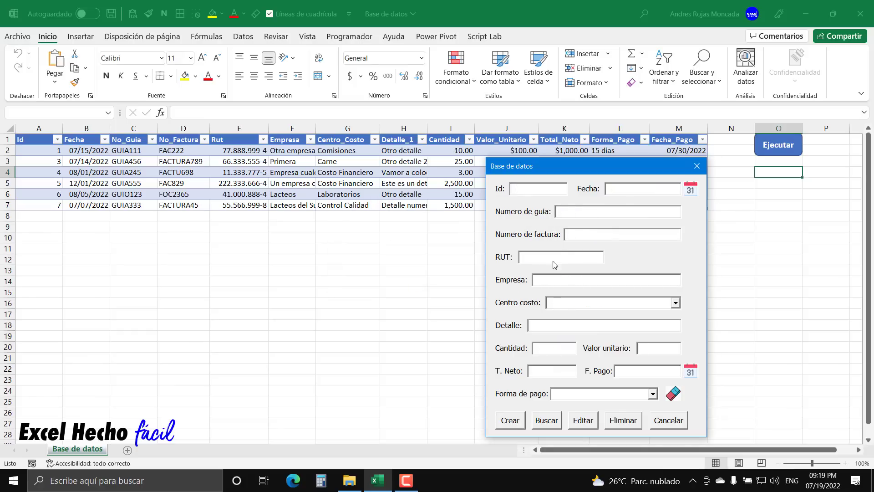
Reopen the database form and try to edit the record with Id 7 without searching for it first.
{"action": "left_click", "coordinate": [697, 166]}
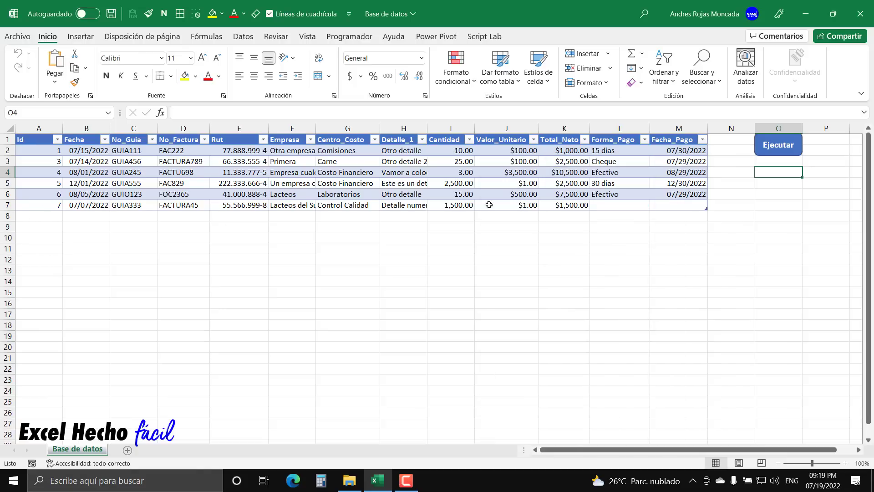
{"action": "left_click", "coordinate": [779, 149]}
{"action": "left_click_drag", "start_coordinate": [462, 99], "coordinate": [502, 145]}
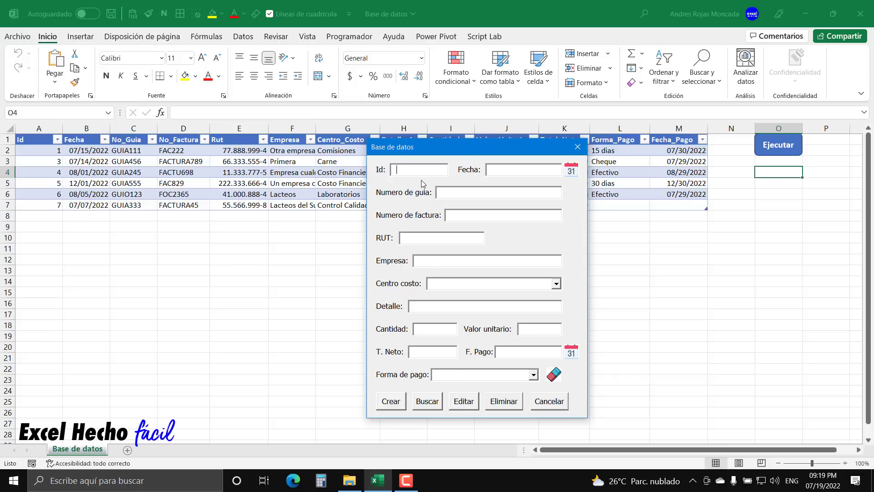
{"action": "left_click", "coordinate": [476, 405]}
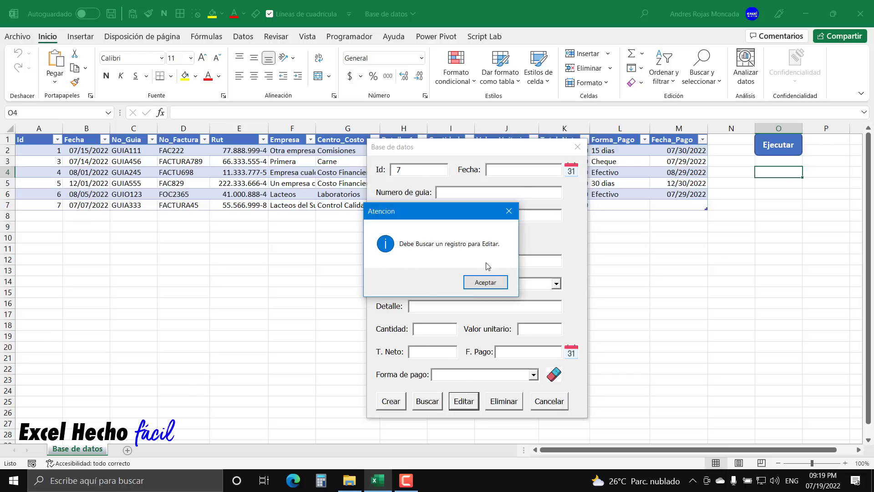
{"action": "left_click", "coordinate": [485, 282]}
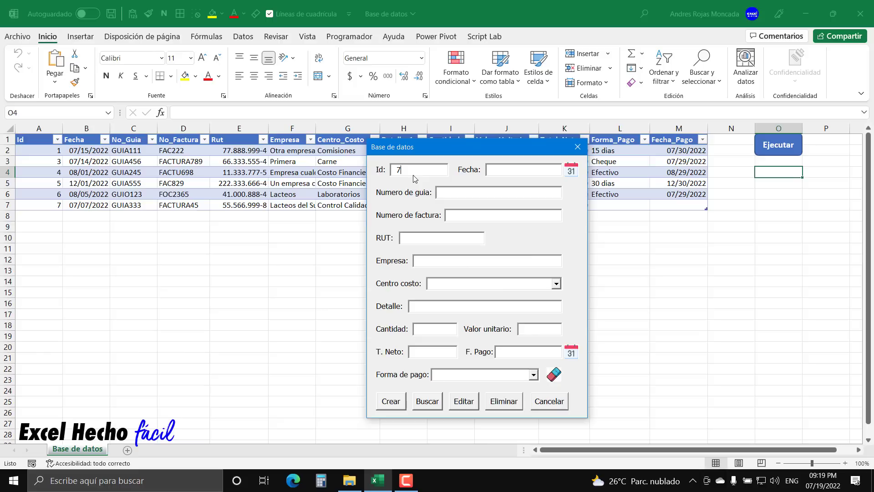
Load the record with Id 7 and set its F. Pago to 21/07/2022.
{"action": "left_click", "coordinate": [436, 406]}
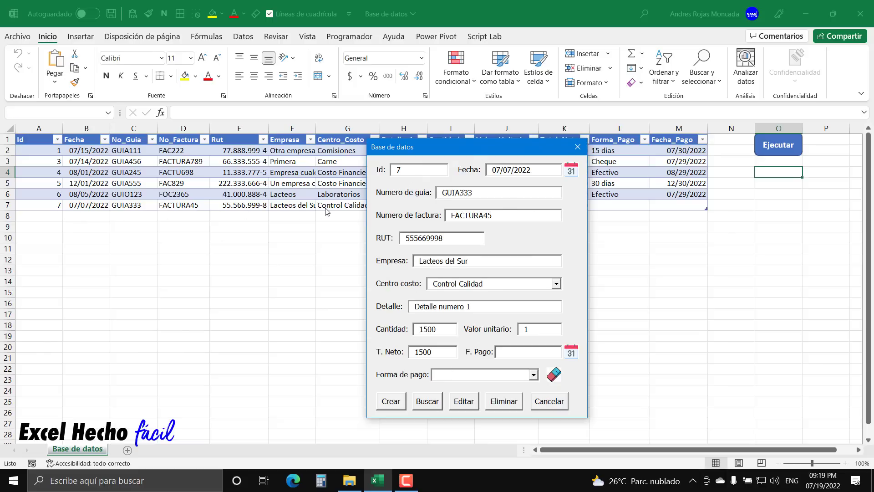
{"action": "left_click", "coordinate": [571, 354]}
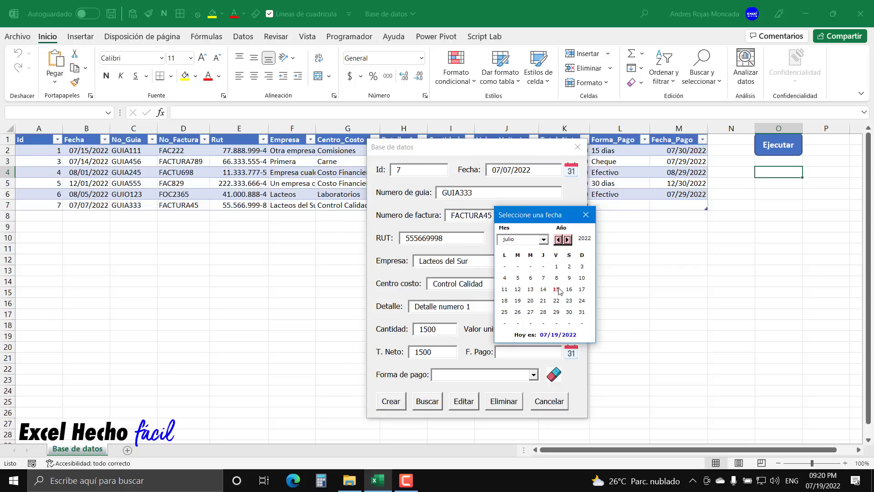
{"action": "left_click", "coordinate": [543, 301]}
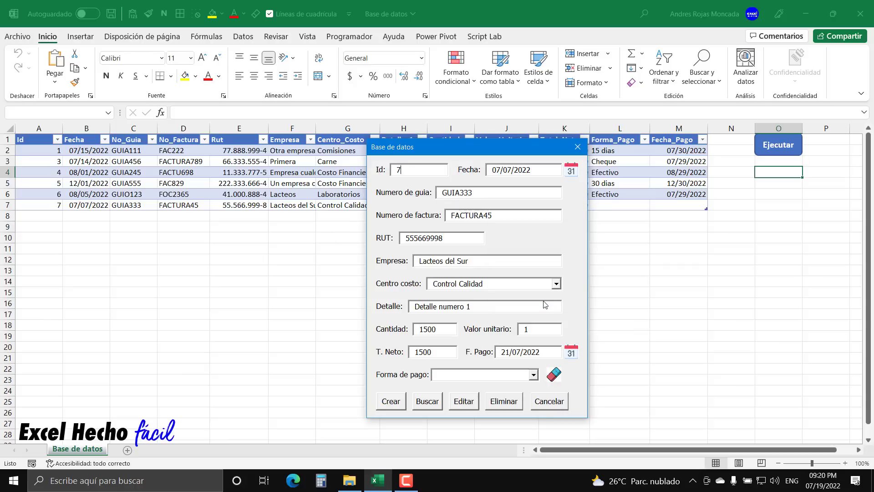
Set Forma de pago to Cheque, save the edited record and close the form.
{"action": "left_click", "coordinate": [533, 375]}
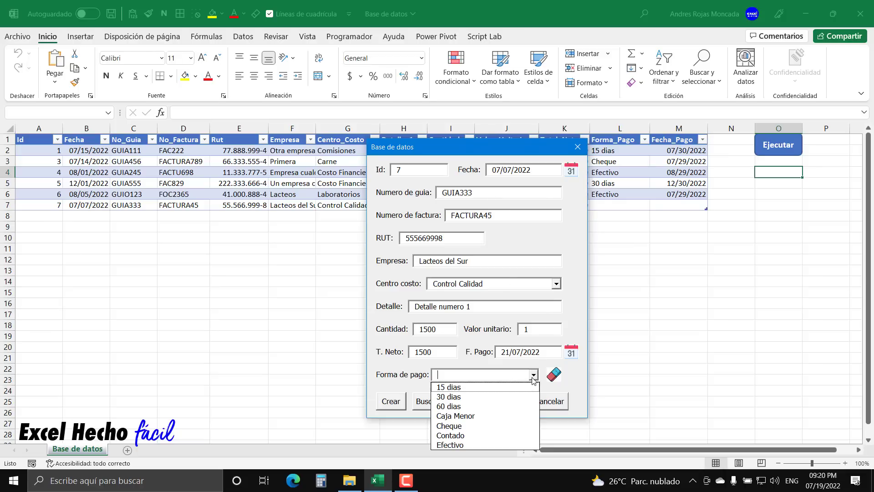
{"action": "left_click", "coordinate": [460, 388]}
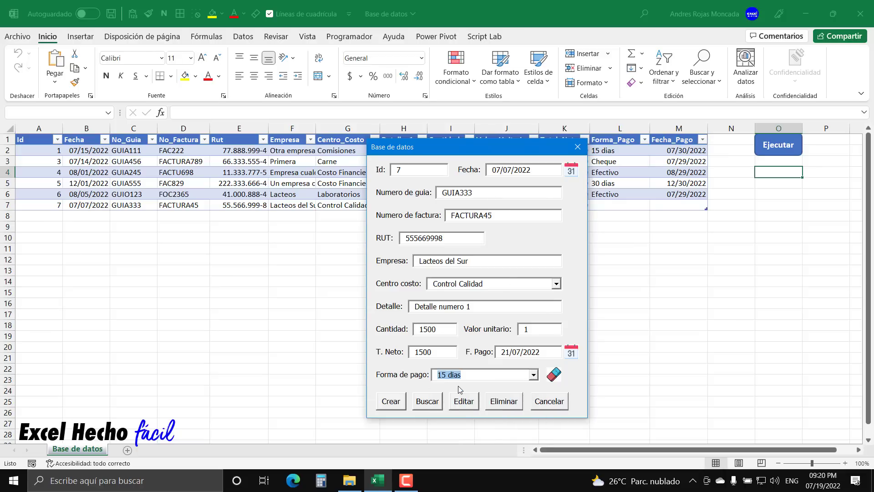
{"action": "left_click", "coordinate": [532, 375]}
{"action": "left_click", "coordinate": [467, 428]}
{"action": "left_click", "coordinate": [458, 406]}
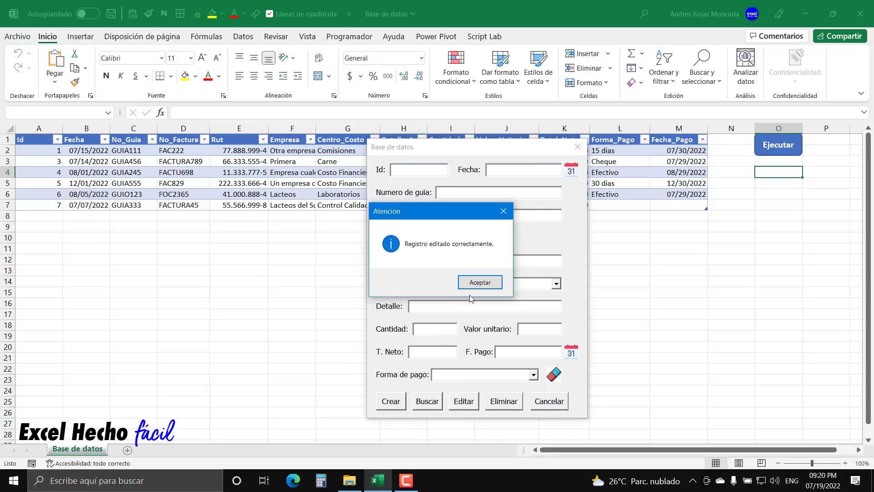
{"action": "left_click", "coordinate": [473, 285]}
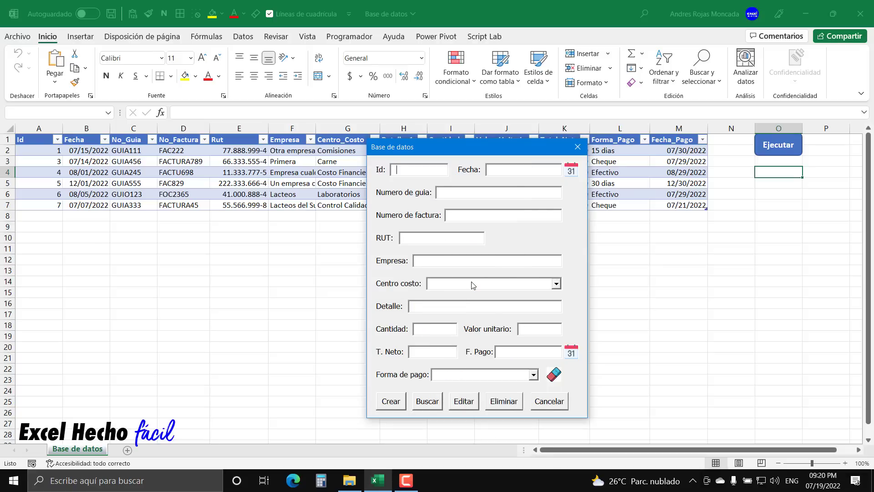
{"action": "left_click", "coordinate": [577, 147]}
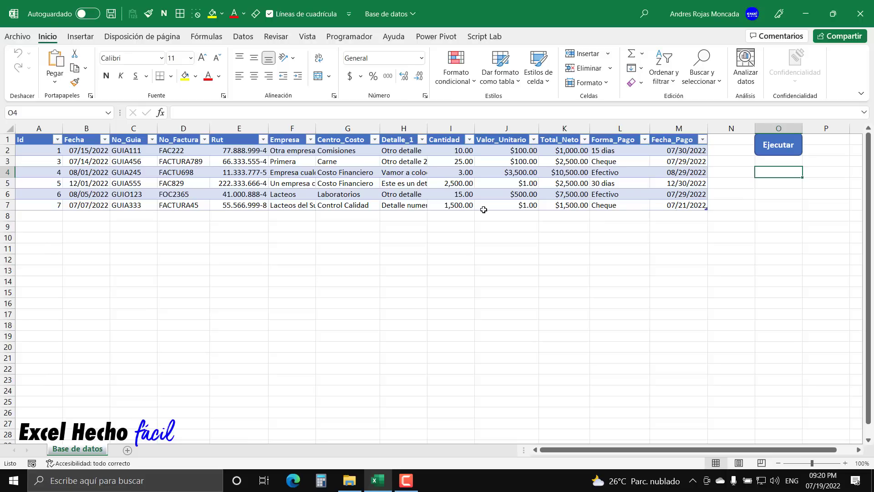
Reopen the form, load the record with Id 7, change Numero de guia to GUIA444 and save the edit.
{"action": "left_click", "coordinate": [778, 155]}
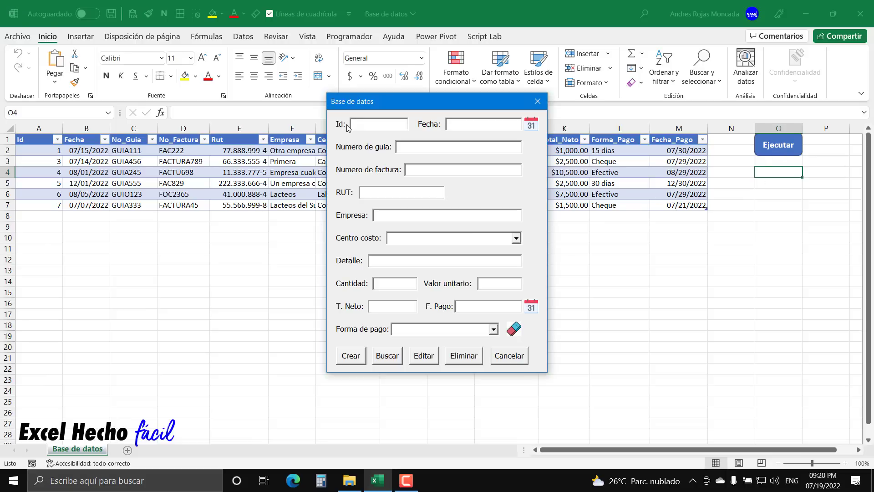
{"action": "type", "text": "7"}
{"action": "left_click", "coordinate": [378, 357]}
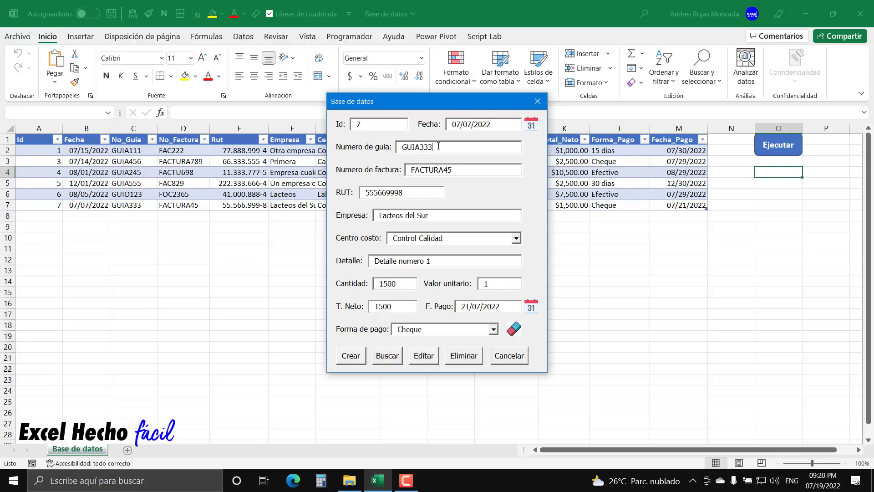
{"action": "left_click_drag", "start_coordinate": [434, 146], "coordinate": [421, 147]}
{"action": "type", "text": "444"}
{"action": "left_click", "coordinate": [419, 358]}
{"action": "left_click", "coordinate": [476, 283]}
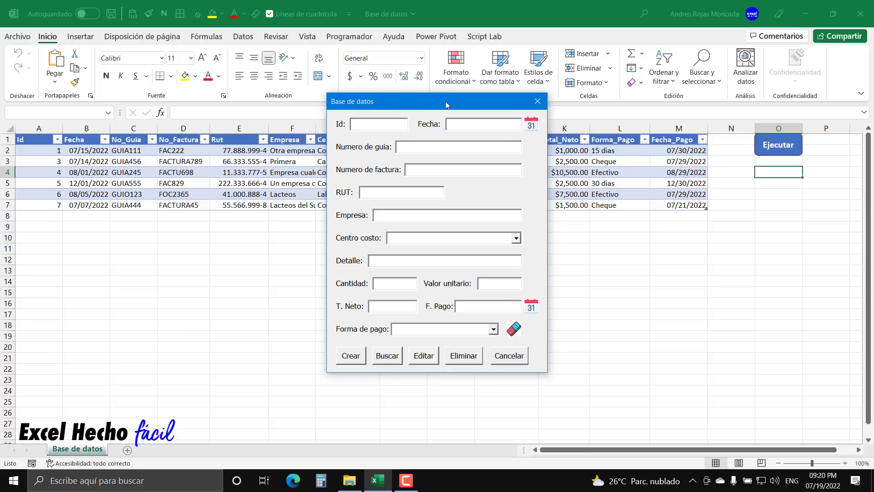
Load the record with Id 5 in the form and delete it, then close the form.
{"action": "left_click_drag", "start_coordinate": [445, 101], "coordinate": [508, 158]}
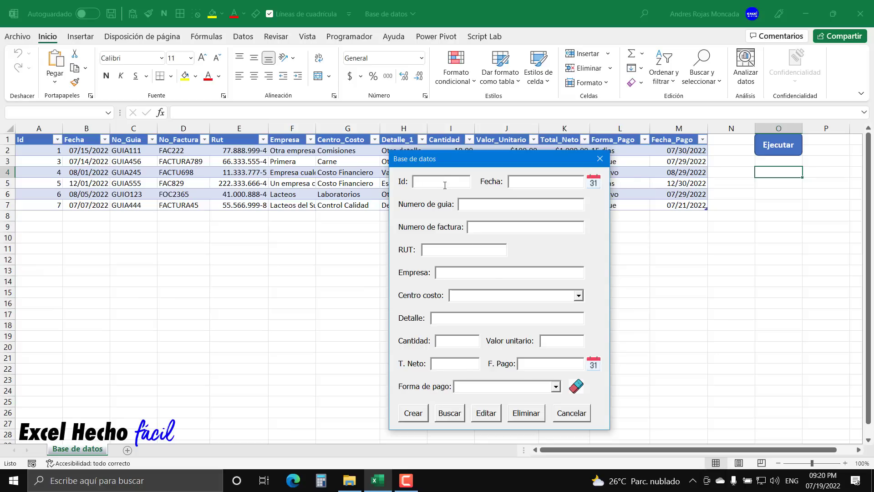
{"action": "type", "text": "5"}
{"action": "left_click", "coordinate": [449, 412]}
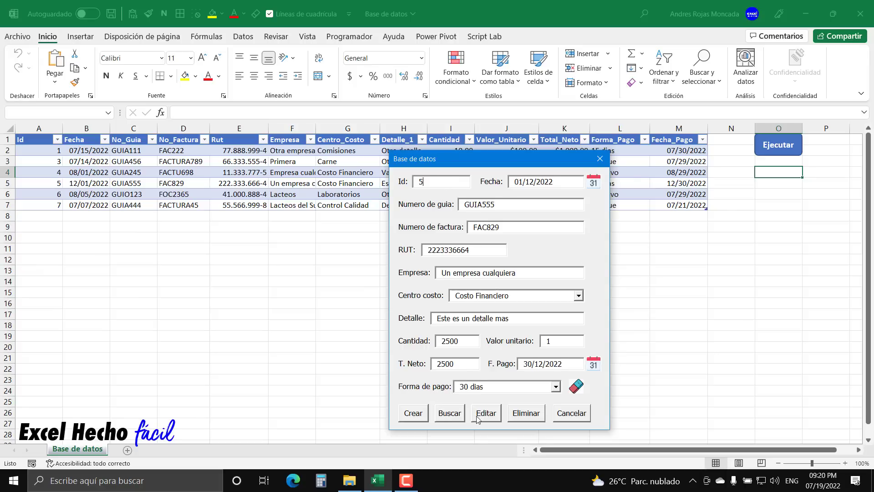
{"action": "left_click", "coordinate": [522, 414]}
{"action": "left_click", "coordinate": [482, 284]}
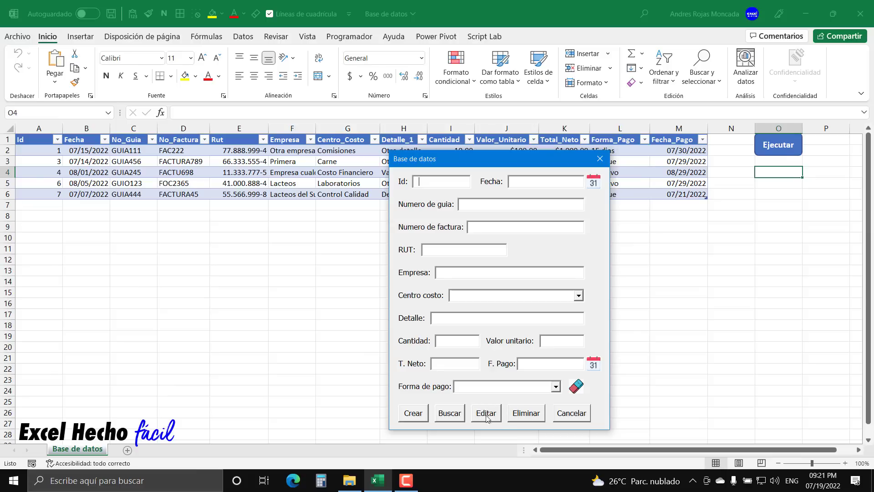
{"action": "left_click", "coordinate": [568, 418]}
In a freshly opened form, set F. Pago to 15/07/2022, Fecha to 14/07/2022 and Centro costo to Carne.
{"action": "left_click", "coordinate": [791, 155]}
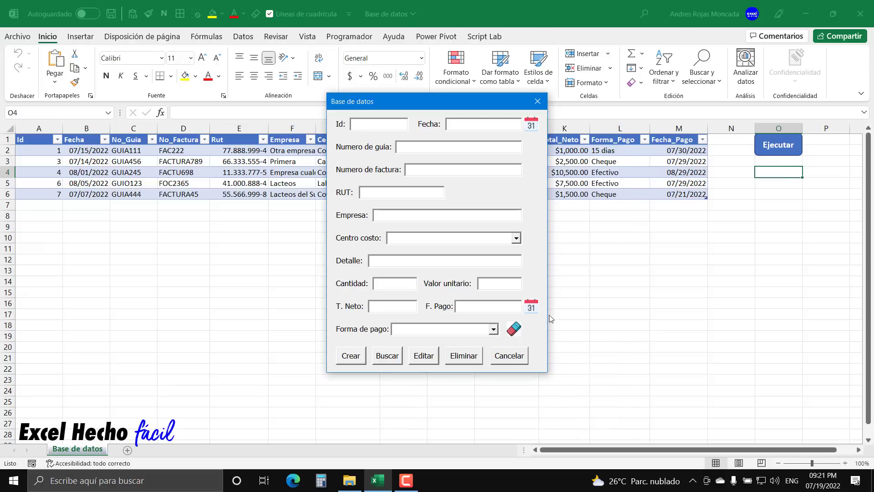
{"action": "left_click", "coordinate": [530, 307]}
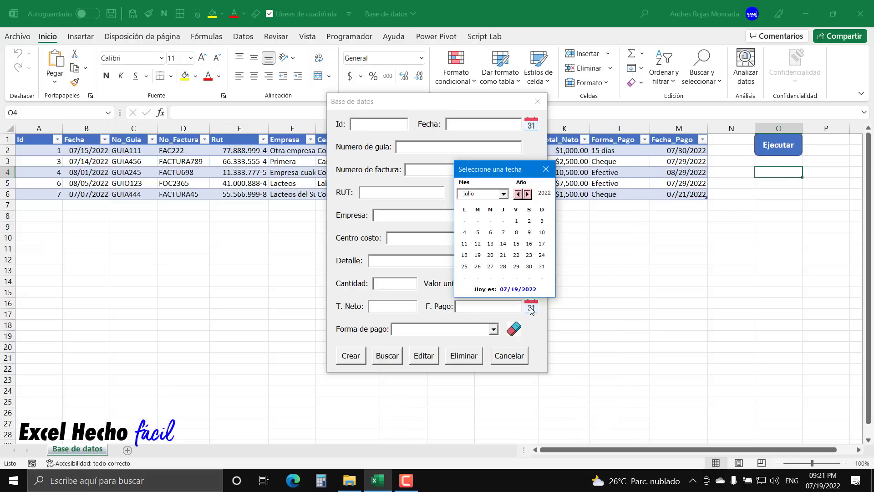
{"action": "left_click", "coordinate": [517, 246]}
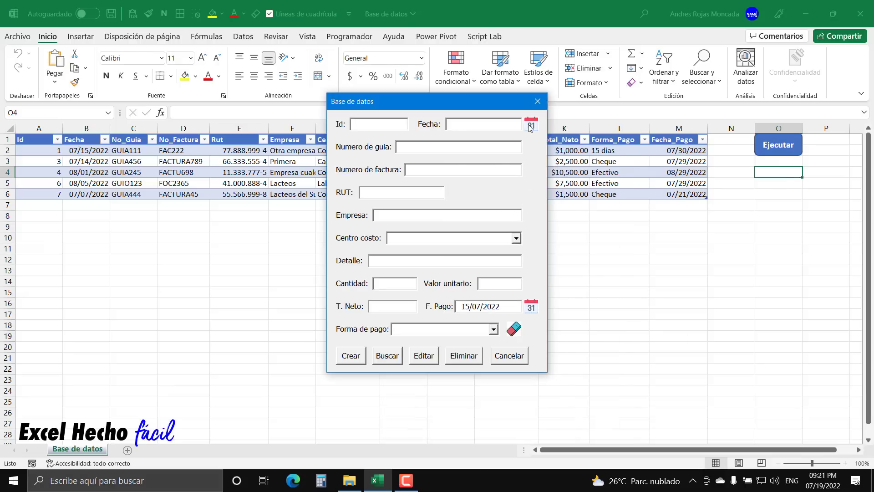
{"action": "left_click", "coordinate": [531, 125]}
{"action": "left_click", "coordinate": [494, 216]}
{"action": "left_click", "coordinate": [516, 237]}
{"action": "left_click", "coordinate": [469, 276]}
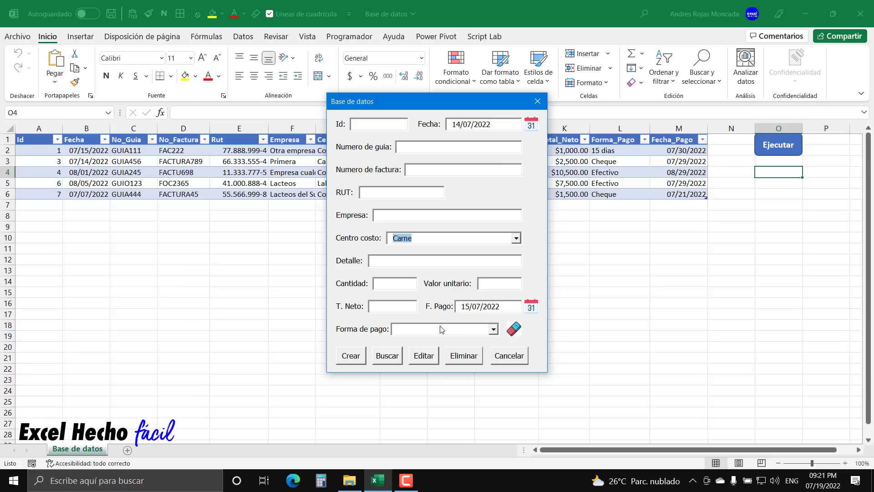
Set Forma de pago to Caja Menor and try to create the record without a Numero de guia.
{"action": "left_click", "coordinate": [441, 170]}
{"action": "left_click", "coordinate": [484, 330]}
{"action": "left_click", "coordinate": [453, 370]}
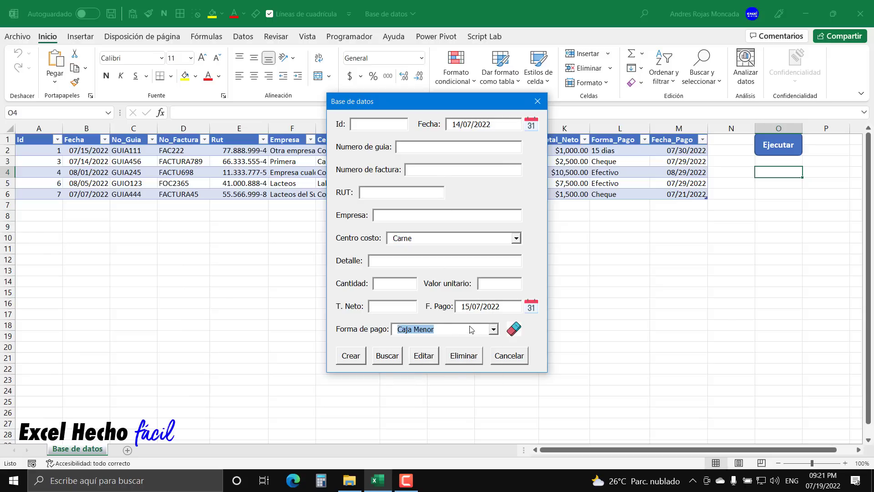
{"action": "left_click", "coordinate": [446, 216]}
{"action": "left_click", "coordinate": [362, 353]}
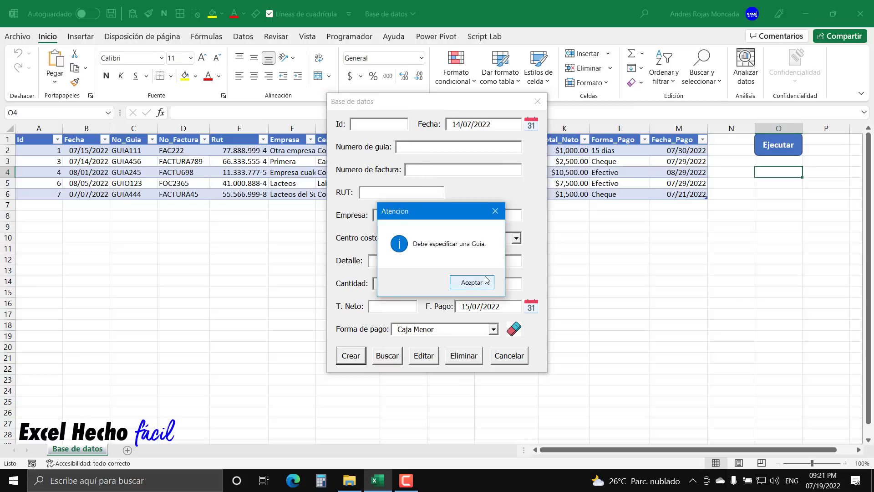
{"action": "left_click", "coordinate": [472, 281]}
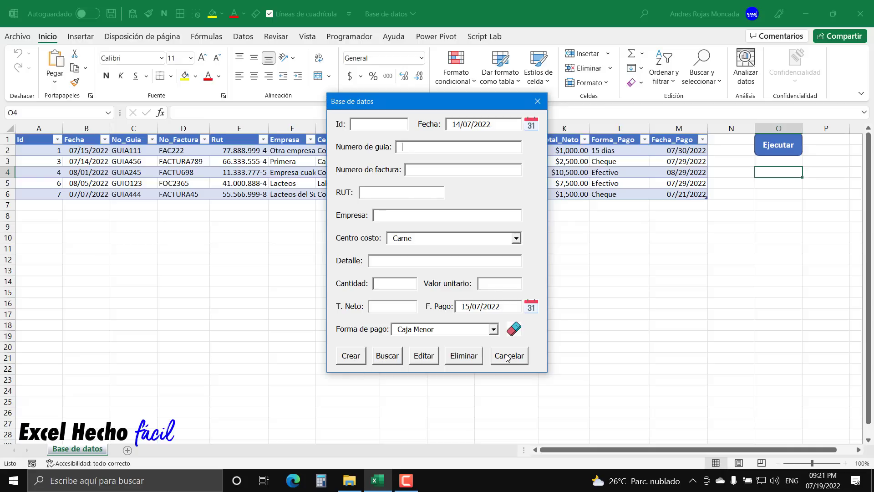
Clear all the form's fields and close the form.
{"action": "left_click", "coordinate": [514, 328]}
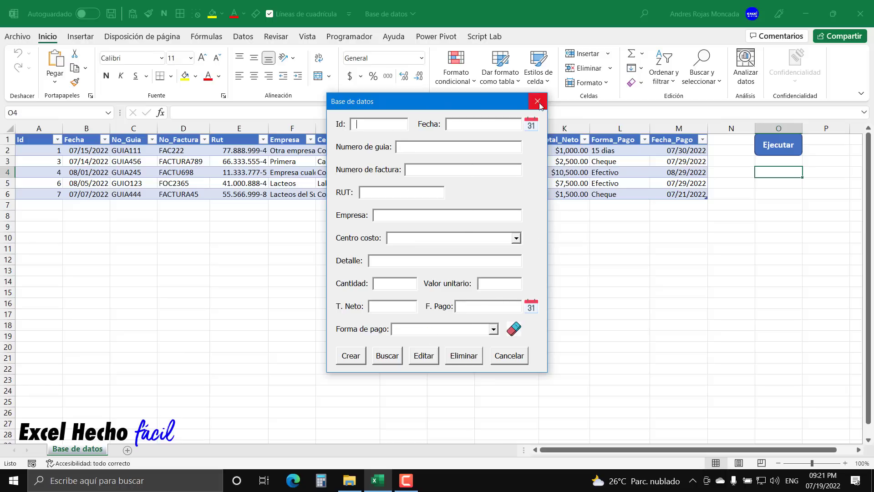
{"action": "left_click", "coordinate": [538, 102]}
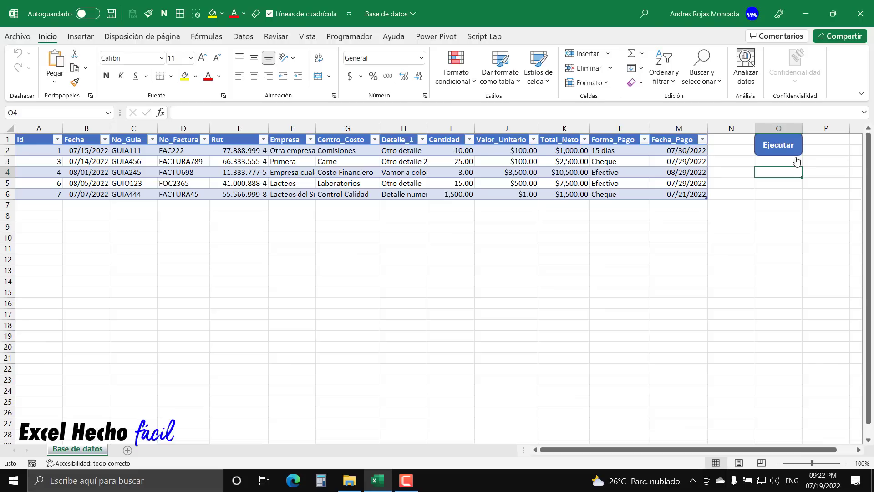
{"action": "left_click", "coordinate": [784, 144]}
{"action": "left_click_drag", "start_coordinate": [446, 106], "coordinate": [598, 167]}
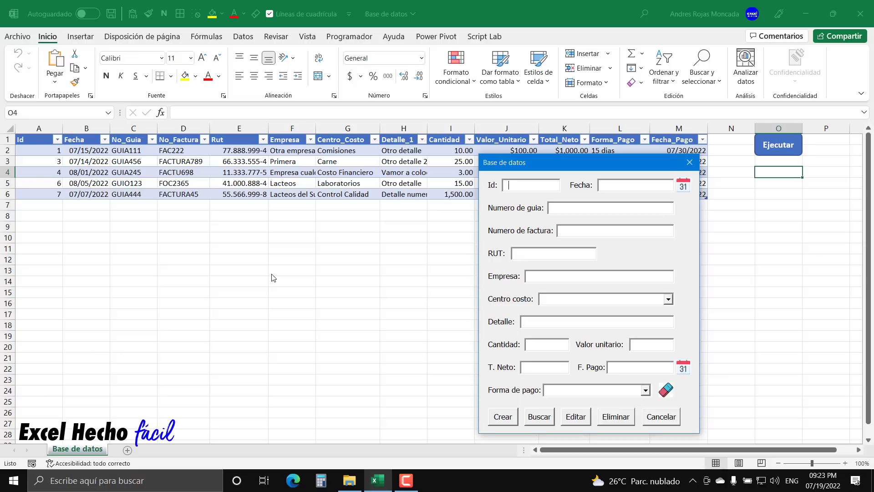
{"action": "left_click", "coordinate": [689, 163]}
{"action": "key", "text": "alt+space"}
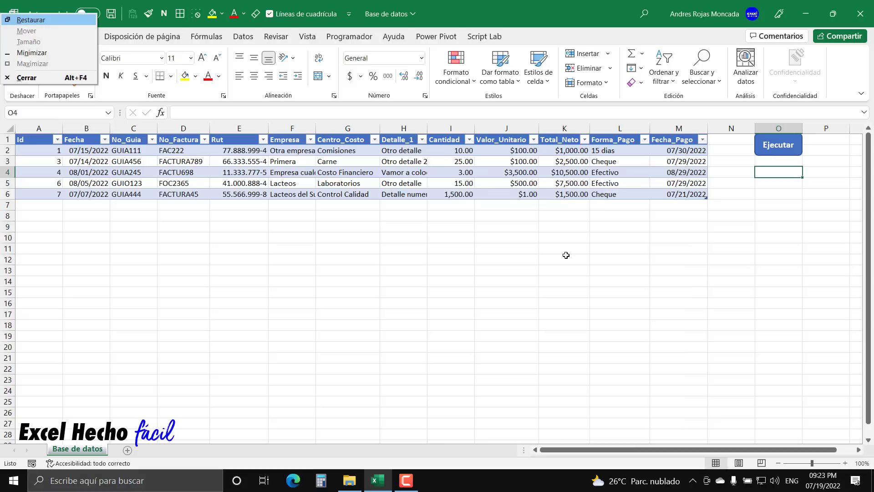
{"action": "key", "text": "Escape"}
Open the Visual Basic editor and examine the form's validation, search, edit and delete procedures in the Codigo module.
{"action": "key", "text": "alt+F11"}
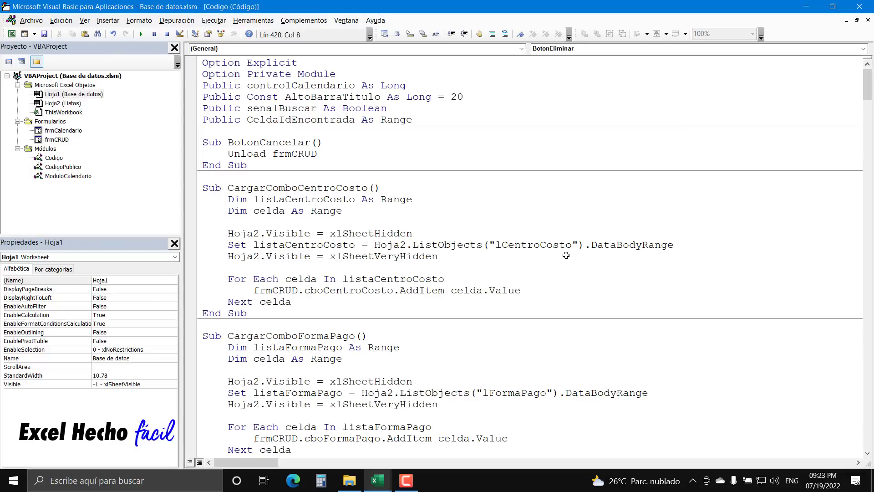
{"action": "scroll", "coordinate": [566, 255], "scroll_direction": "down", "scroll_amount": 20}
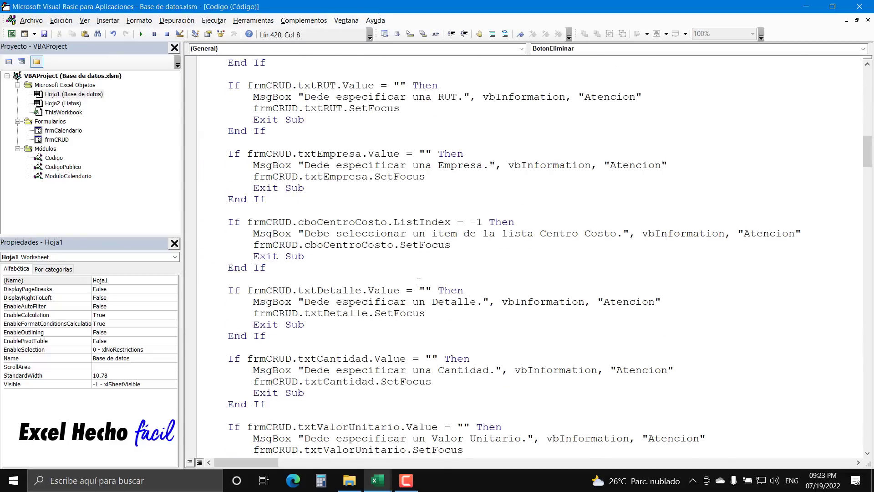
{"action": "scroll", "coordinate": [418, 281], "scroll_direction": "down", "scroll_amount": 20}
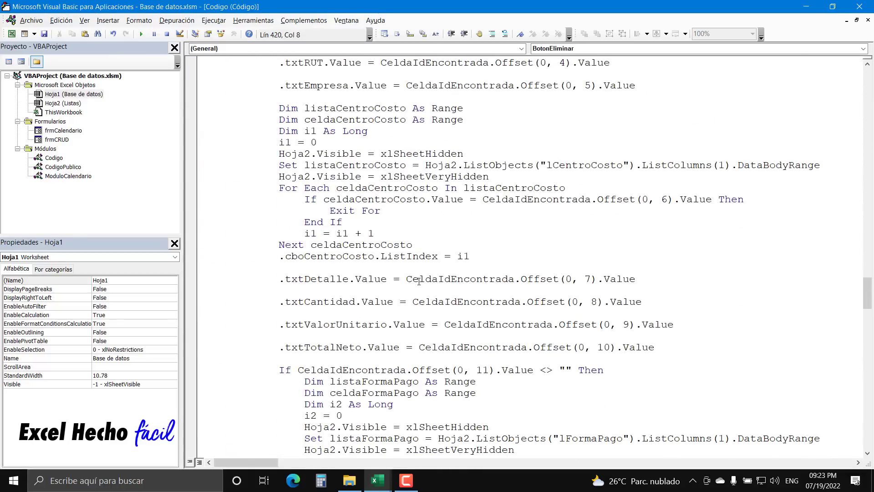
{"action": "scroll", "coordinate": [418, 281], "scroll_direction": "down", "scroll_amount": 20}
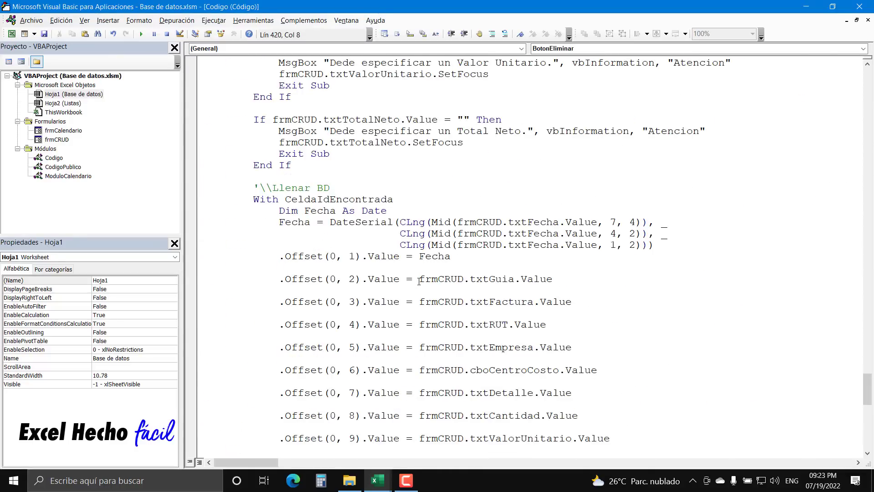
{"action": "scroll", "coordinate": [419, 281], "scroll_direction": "down", "scroll_amount": 8}
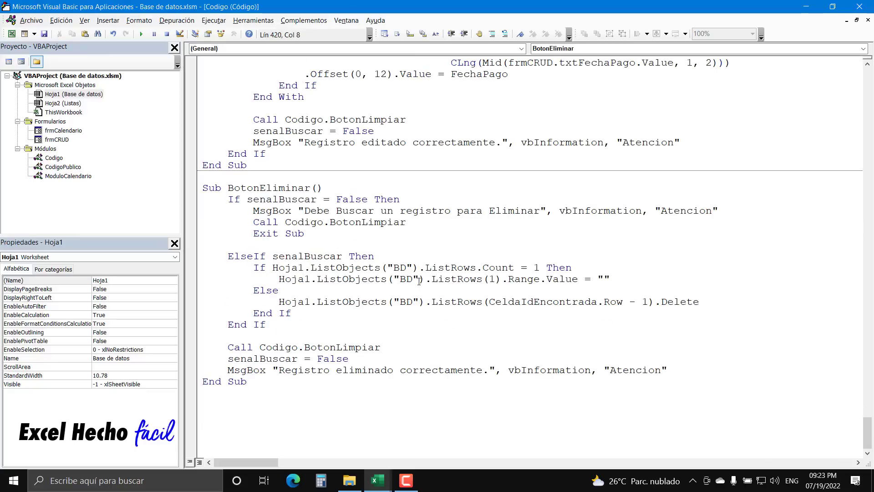
{"action": "scroll", "coordinate": [419, 281], "scroll_direction": "up", "scroll_amount": 20}
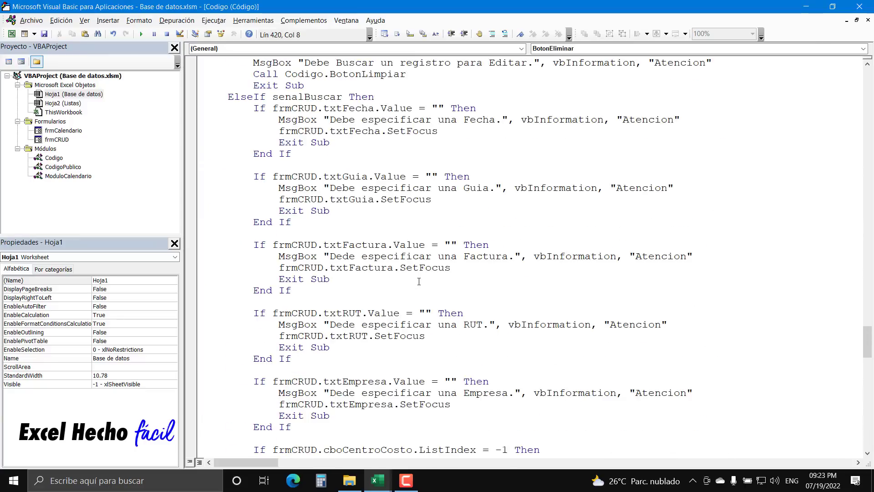
Examine the start of the Codigo module, the frmCRUD and frmCalendario form designs, and the ModuloCalendario code.
{"action": "scroll", "coordinate": [419, 280], "scroll_direction": "up", "scroll_amount": 20}
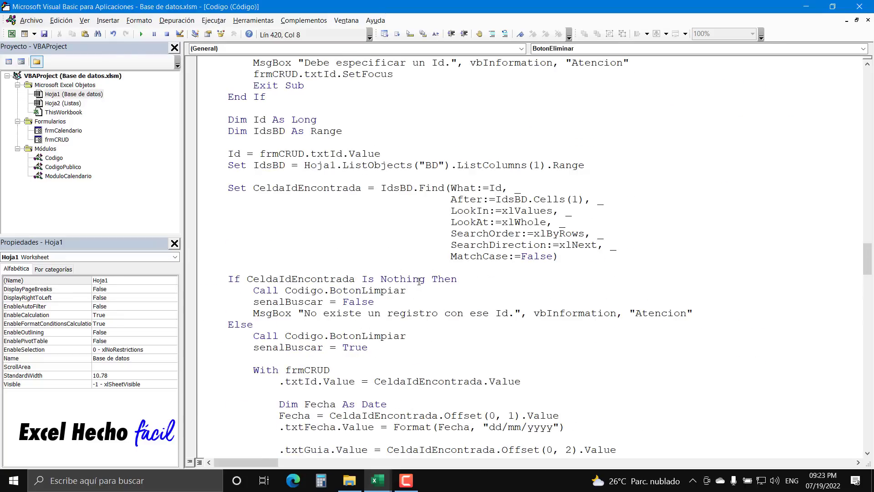
{"action": "left_click_drag", "start_coordinate": [872, 277], "coordinate": [756, 104]}
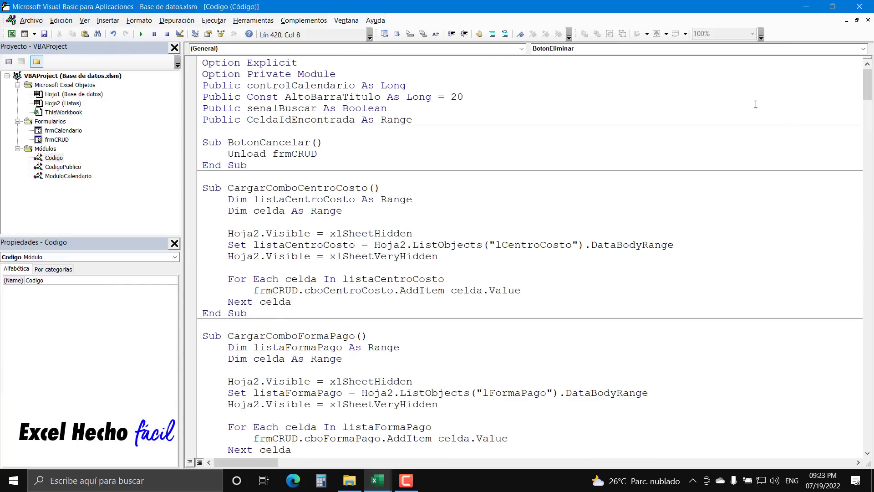
{"action": "double_click", "coordinate": [64, 140]}
{"action": "double_click", "coordinate": [52, 159]}
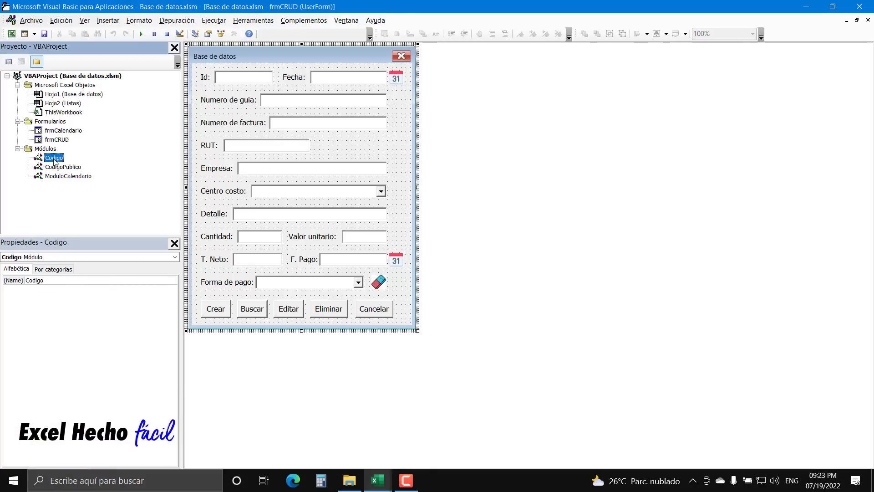
{"action": "double_click", "coordinate": [58, 176]}
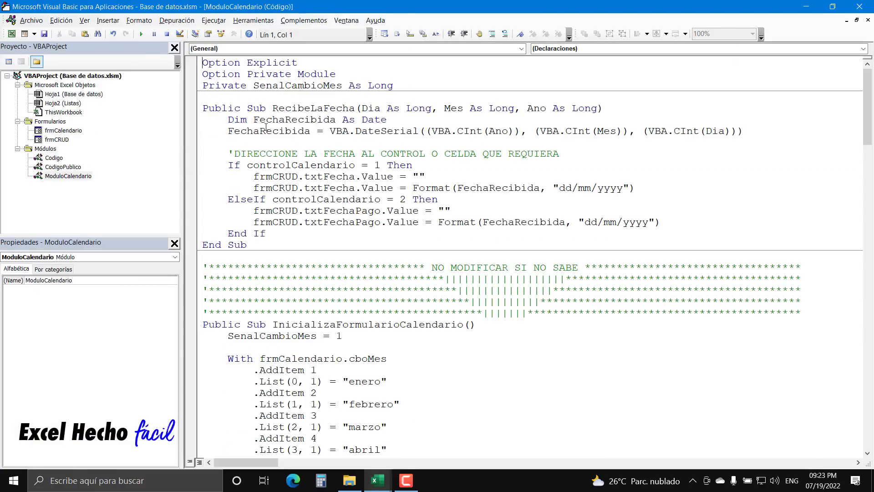
{"action": "double_click", "coordinate": [65, 131]}
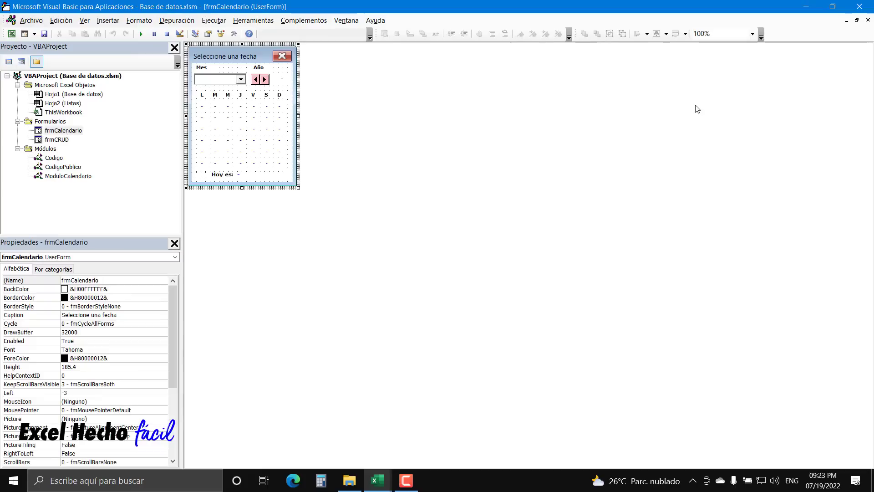
Close the open form design and the Visual Basic editor, and run the database form from the Base de datos sheet.
{"action": "left_click", "coordinate": [868, 20]}
{"action": "left_click", "coordinate": [859, 6]}
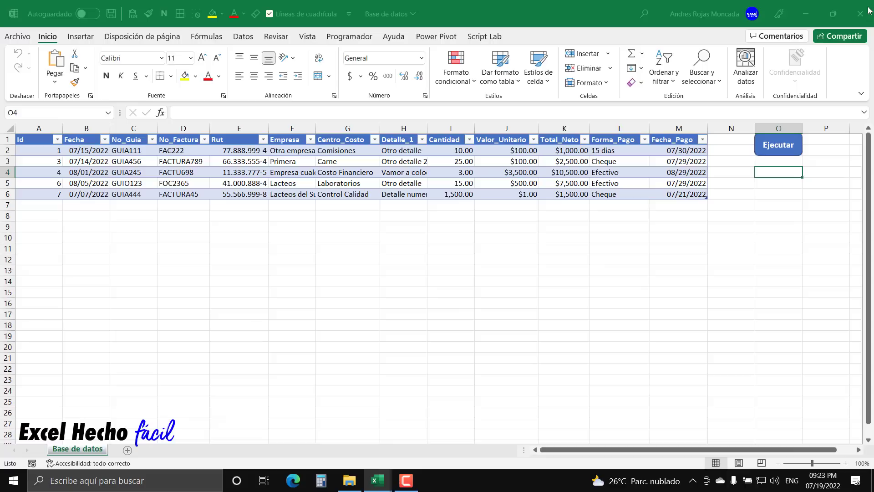
{"action": "left_click", "coordinate": [771, 153]}
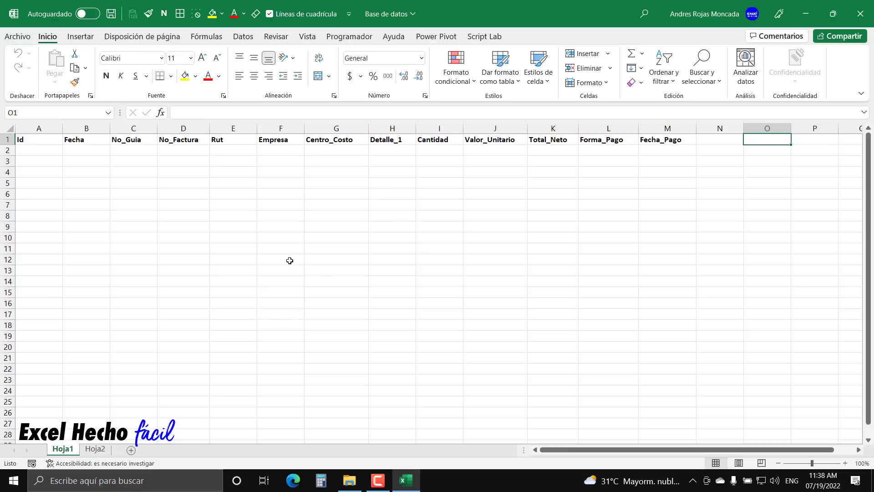
Examine the invoice column headers in Hoja1 and the Centro costo and Forma pago lists in Hoja2.
{"action": "left_click", "coordinate": [96, 449]}
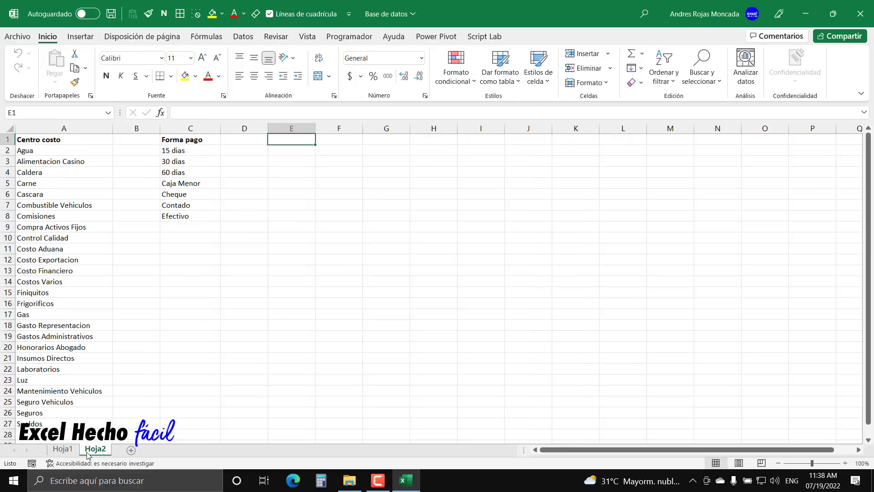
{"action": "left_click", "coordinate": [70, 450]}
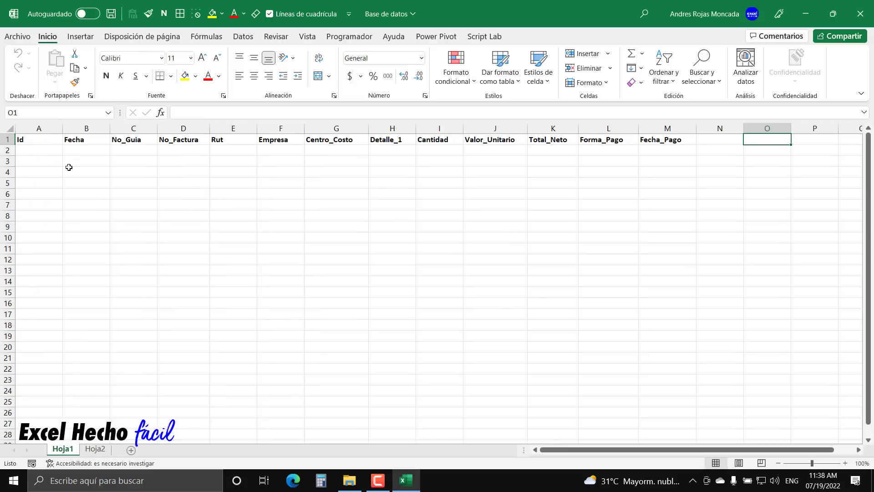
{"action": "left_click_drag", "start_coordinate": [38, 141], "coordinate": [668, 132]}
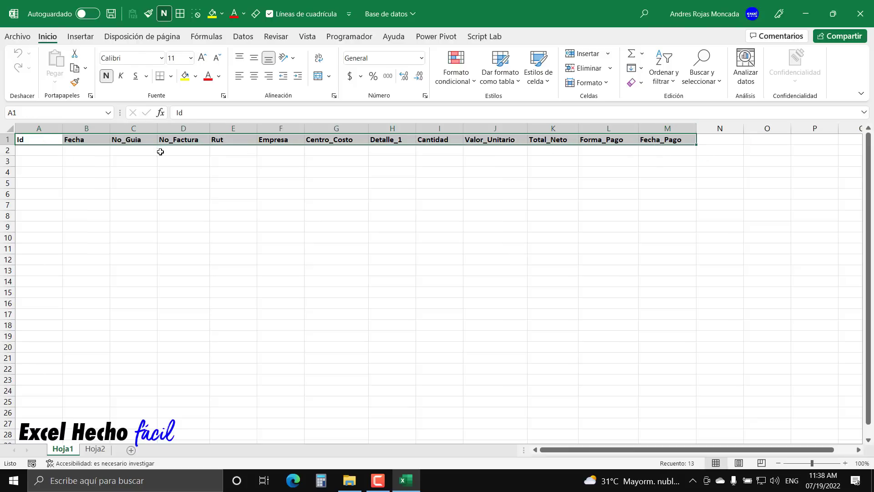
{"action": "left_click", "coordinate": [769, 140]}
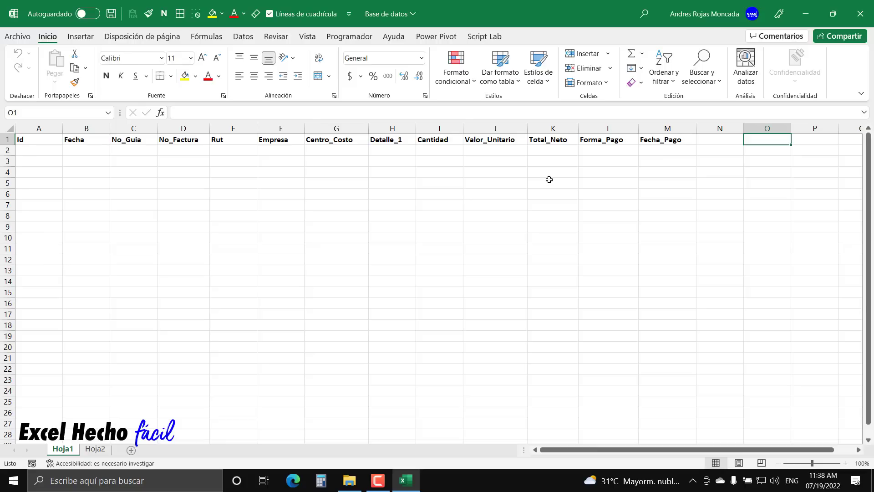
{"action": "left_click", "coordinate": [96, 449]}
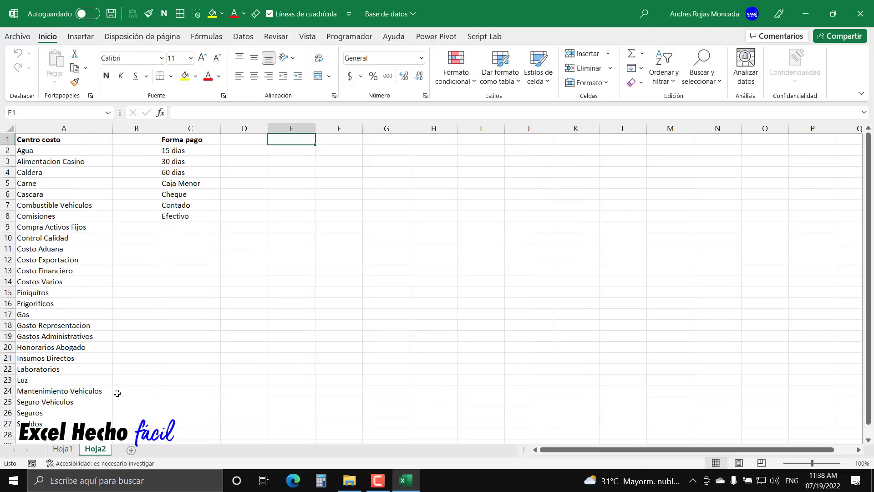
{"action": "left_click", "coordinate": [66, 449]}
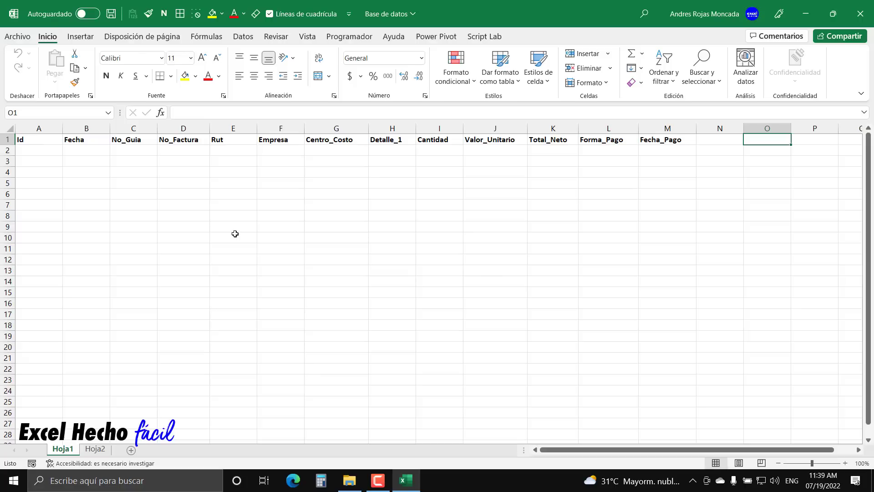
{"action": "left_click", "coordinate": [94, 449]}
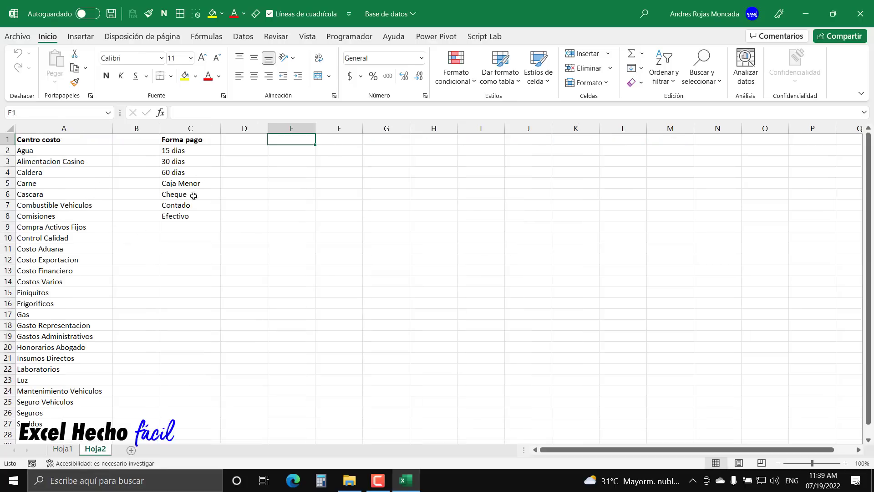
{"action": "left_click", "coordinate": [63, 449]}
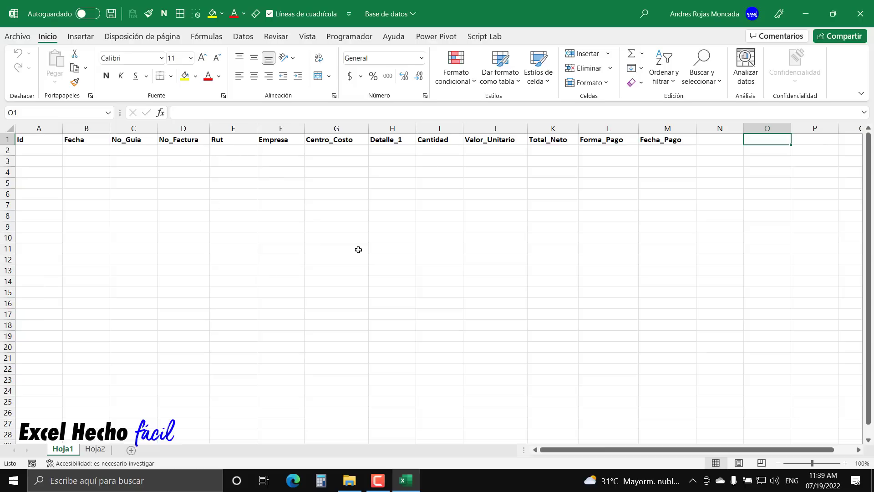
{"action": "left_click", "coordinate": [95, 449]}
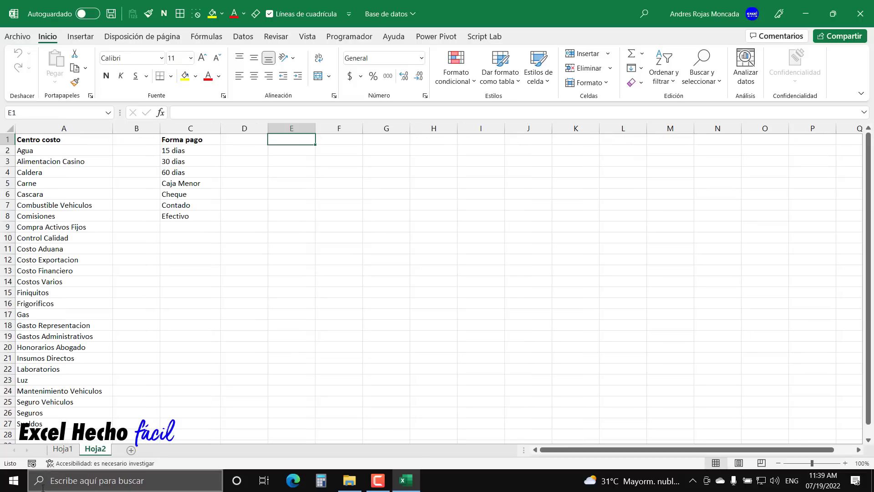
{"action": "left_click", "coordinate": [63, 448]}
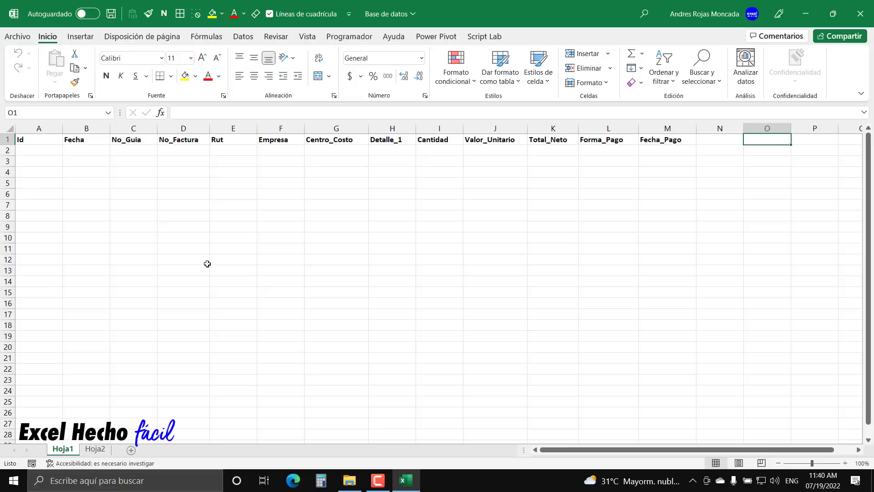
Check the Libro de Excel habilitado para macros file type for Base de datos in the Save As dialog, and leave without saving.
{"action": "left_click", "coordinate": [17, 38]}
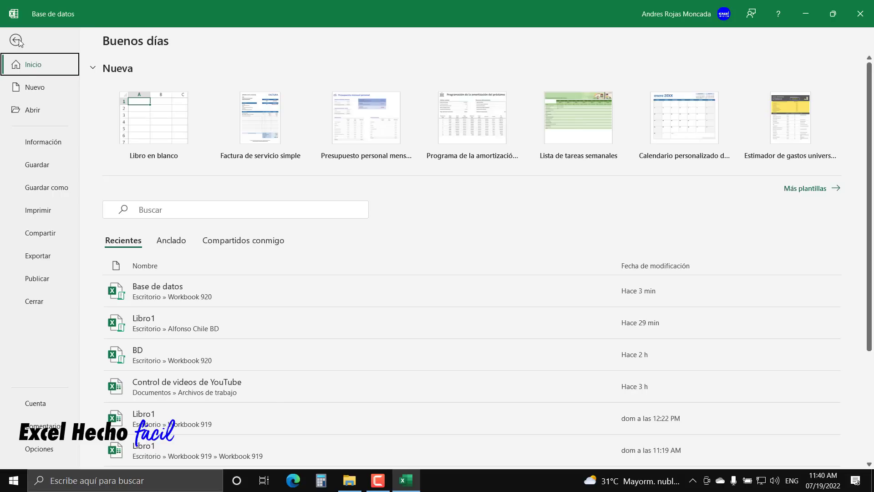
{"action": "left_click", "coordinate": [53, 188]}
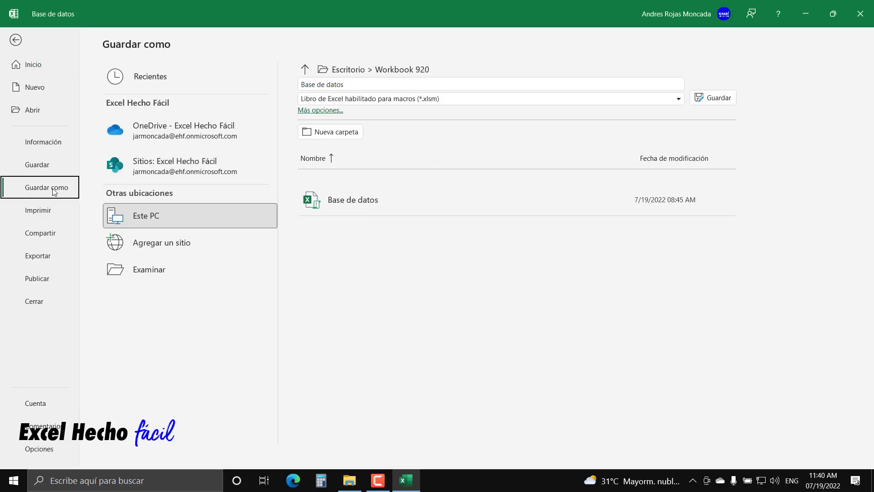
{"action": "left_click", "coordinate": [156, 270]}
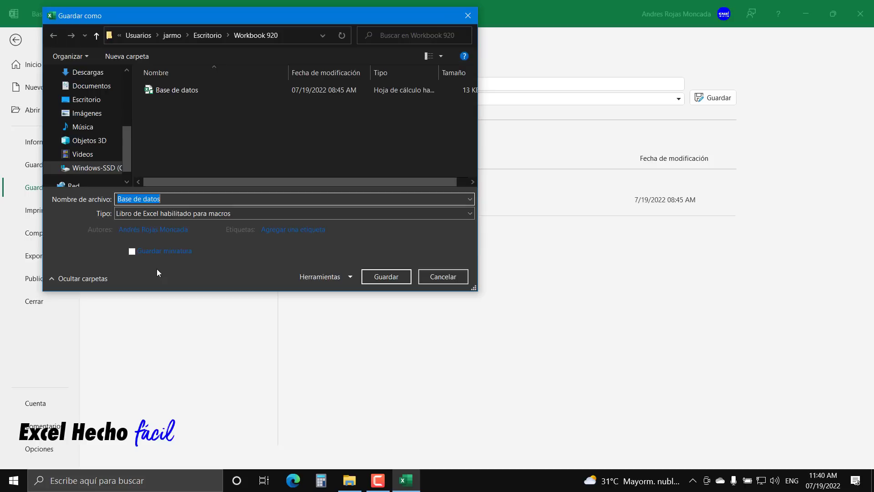
{"action": "left_click", "coordinate": [160, 216]}
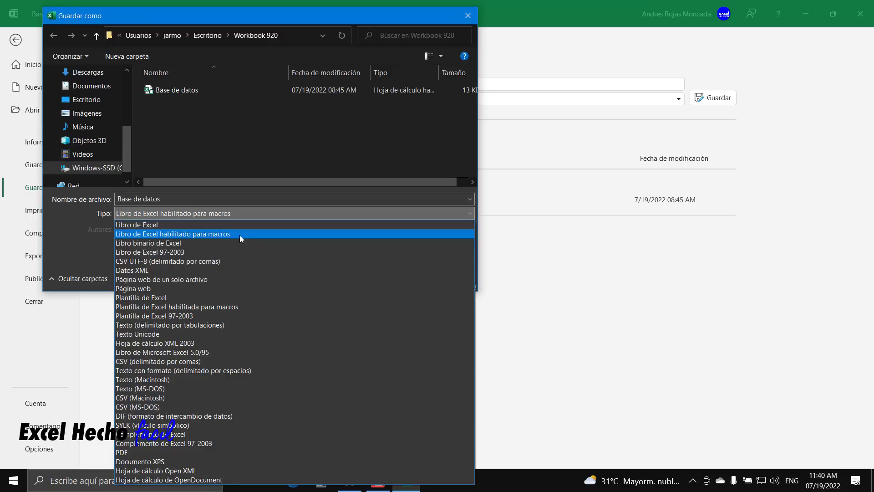
{"action": "left_click", "coordinate": [200, 234]}
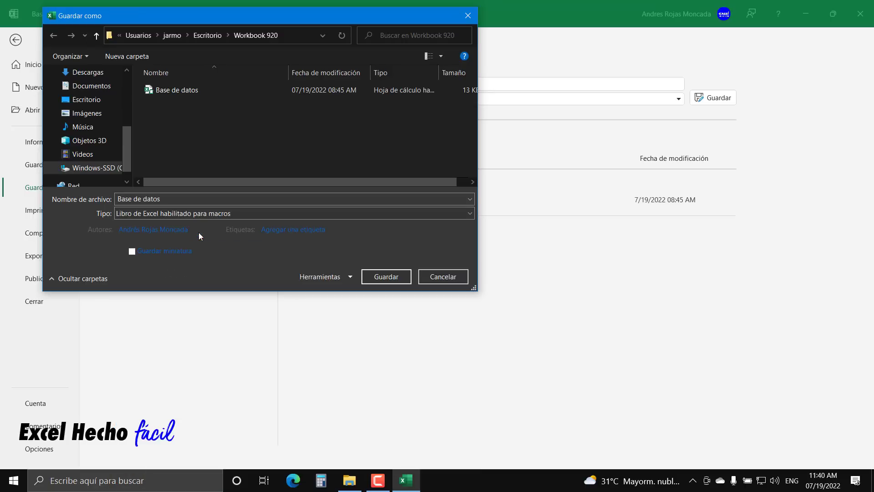
{"action": "left_click", "coordinate": [386, 276]}
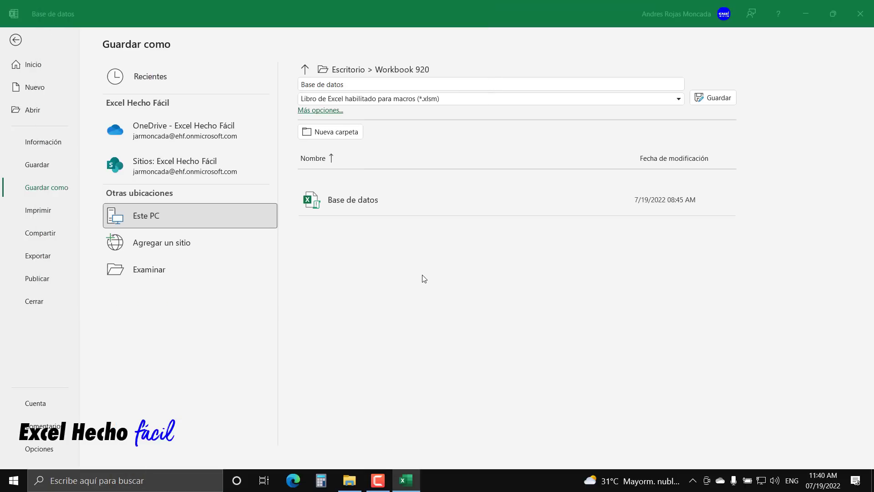
{"action": "left_click", "coordinate": [25, 42]}
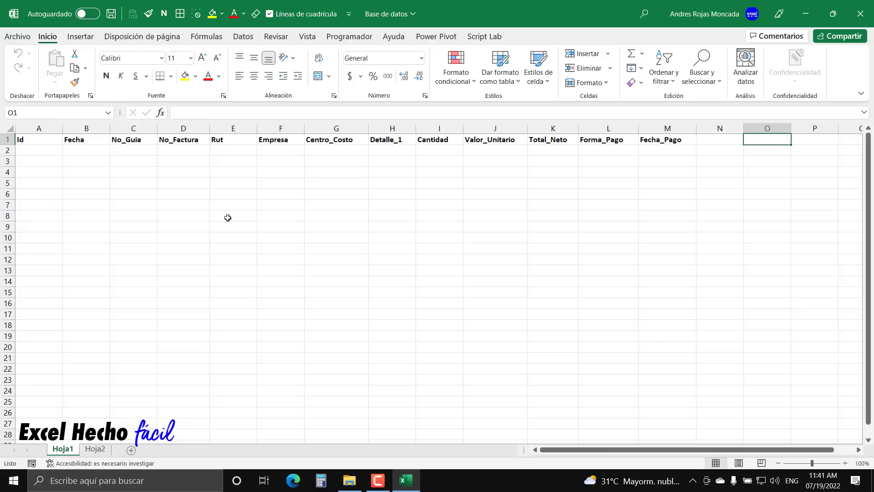
Check the Programador entry in Excel's ribbon customization options, and briefly open and close the Visual Basic editor.
{"action": "left_click", "coordinate": [337, 38]}
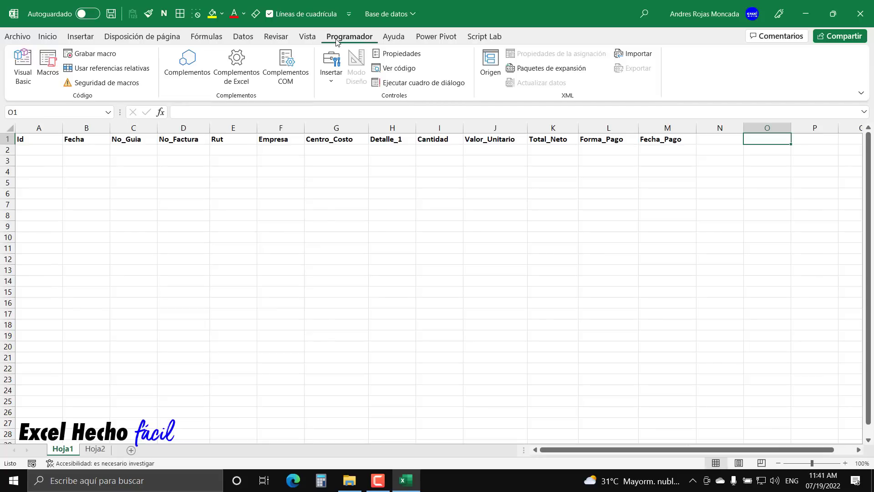
{"action": "left_click", "coordinate": [17, 36]}
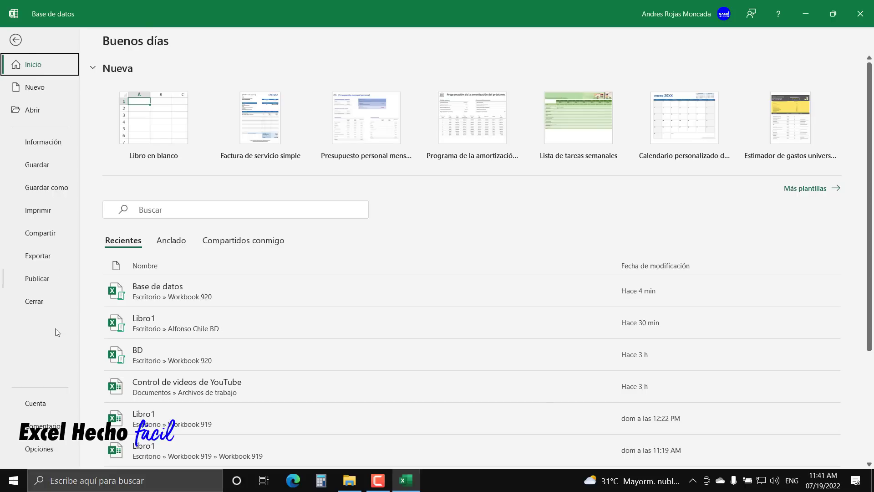
{"action": "left_click", "coordinate": [41, 449]}
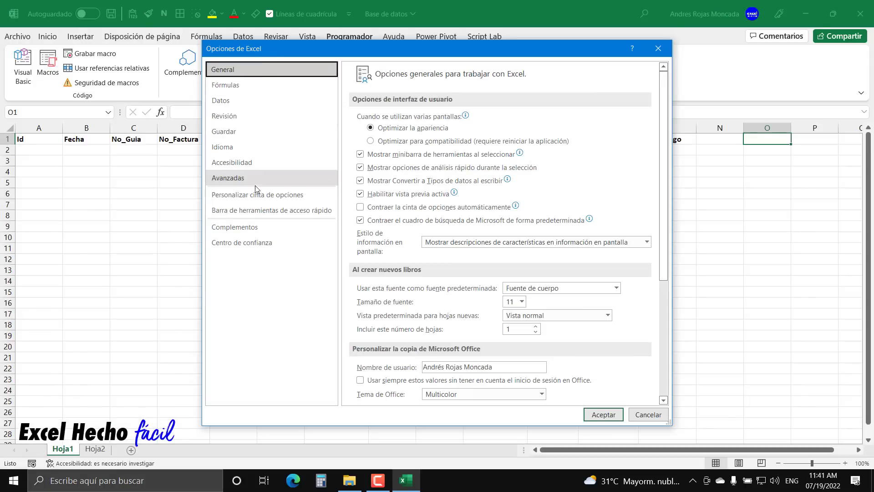
{"action": "left_click", "coordinate": [300, 196]}
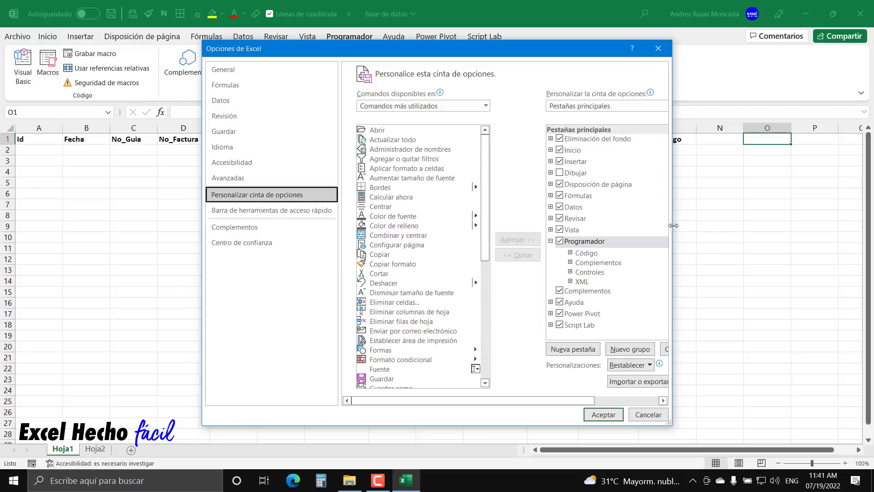
{"action": "left_click_drag", "start_coordinate": [673, 226], "coordinate": [788, 225]}
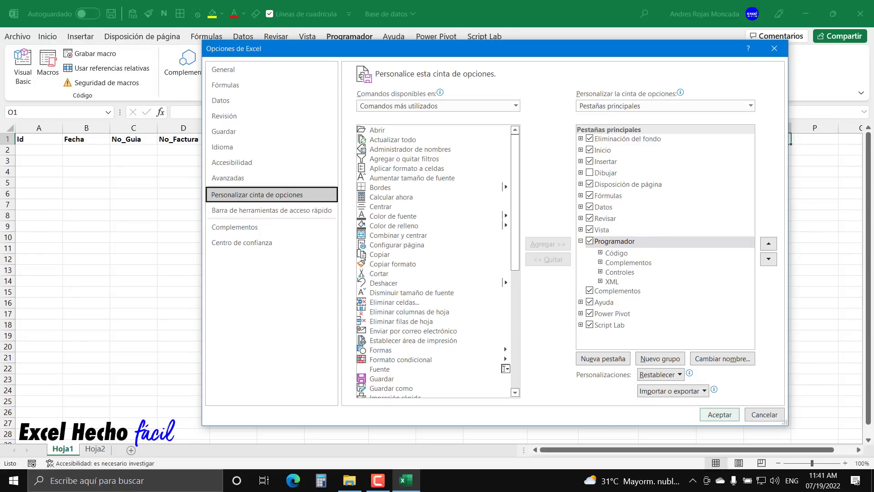
{"action": "left_click", "coordinate": [773, 51]}
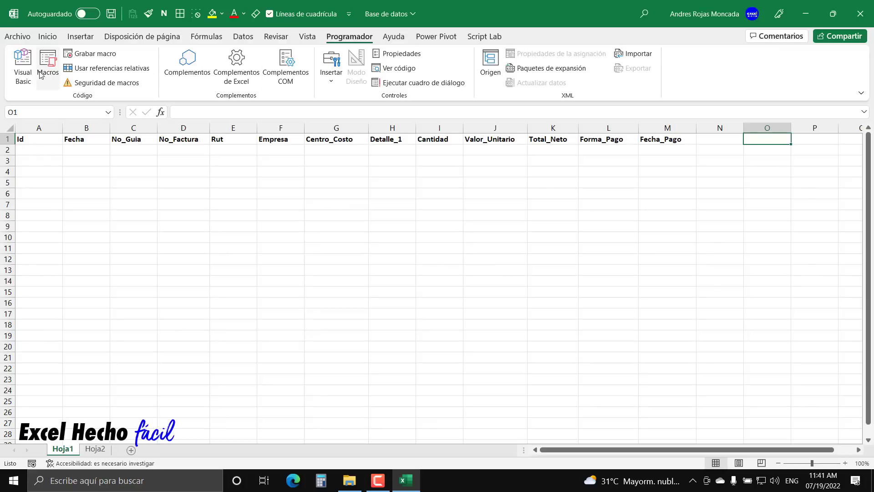
{"action": "left_click", "coordinate": [25, 75]}
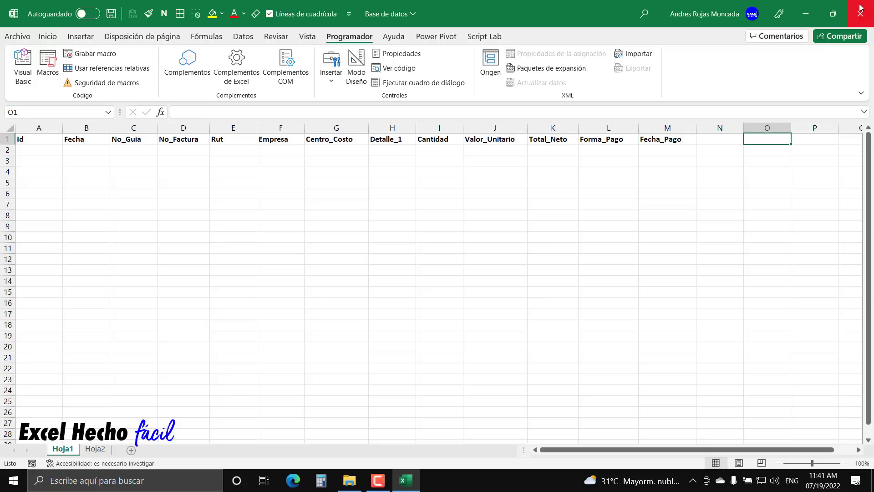
{"action": "left_click", "coordinate": [859, 6]}
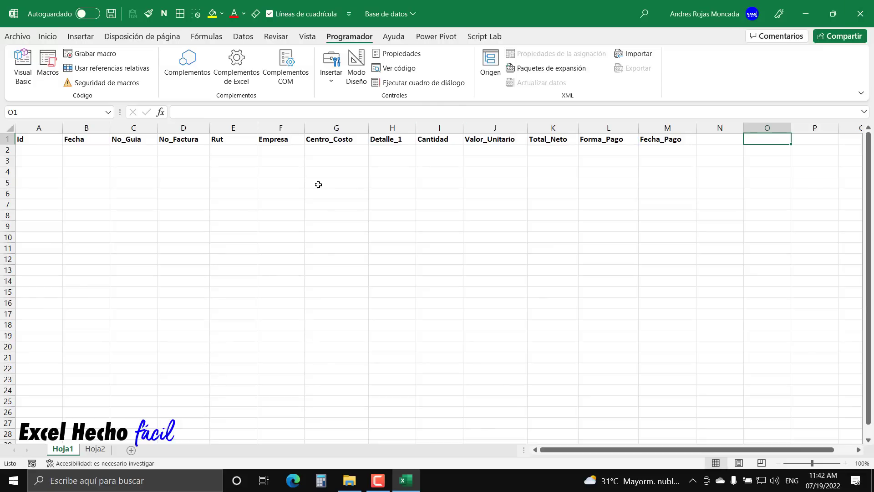
Examine the invoice headers and the empty row below them in Hoja1, and check the number format of cell A2.
{"action": "left_click_drag", "start_coordinate": [33, 139], "coordinate": [673, 152]}
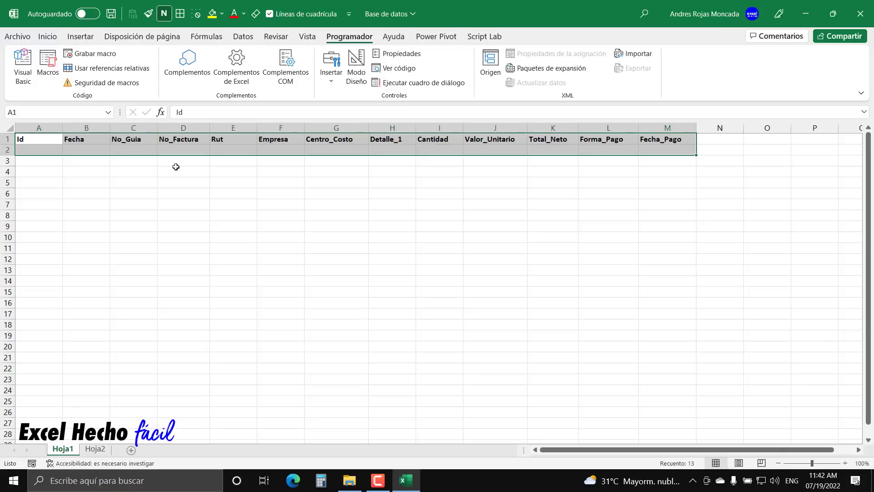
{"action": "left_click", "coordinate": [33, 151]}
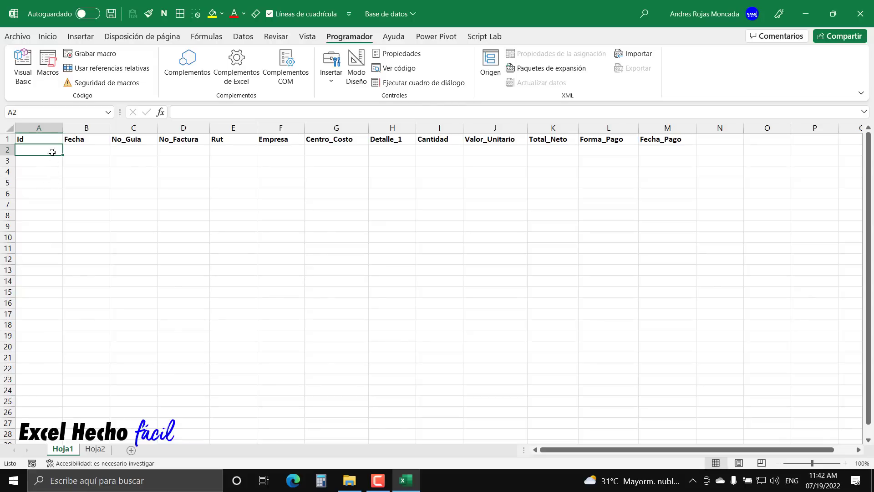
{"action": "left_click_drag", "start_coordinate": [51, 150], "coordinate": [644, 144]}
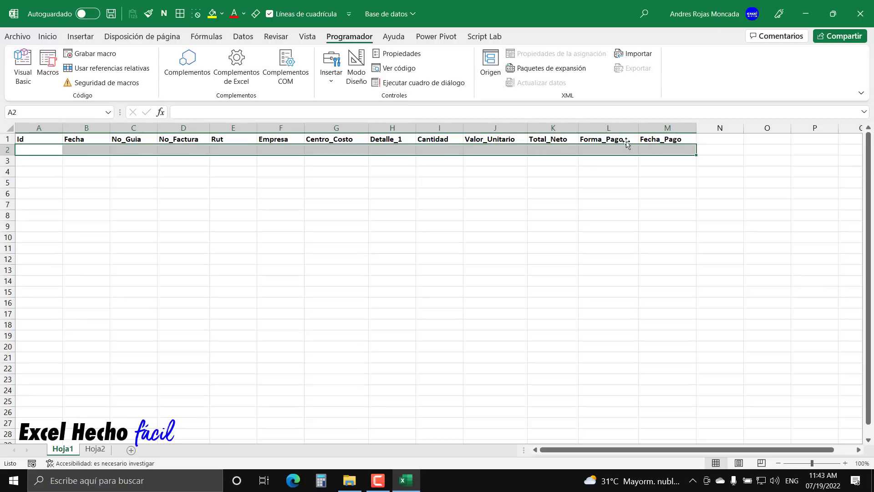
{"action": "left_click", "coordinate": [48, 36]}
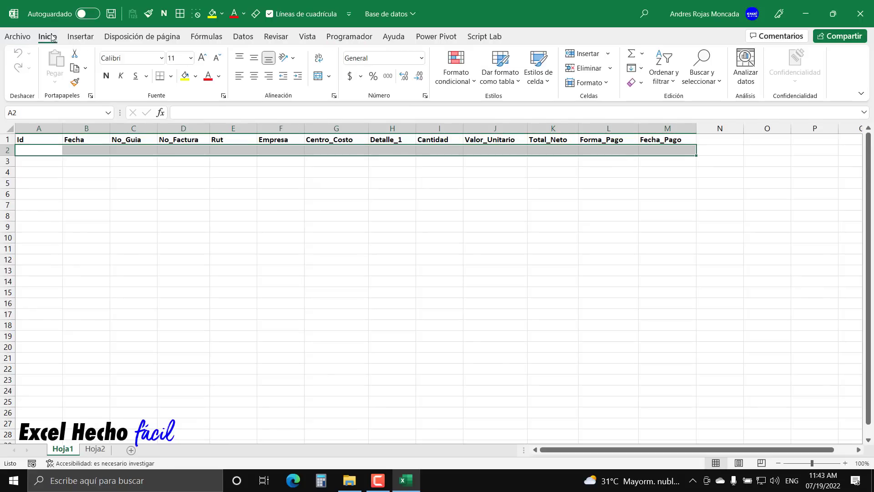
{"action": "left_click", "coordinate": [54, 148]}
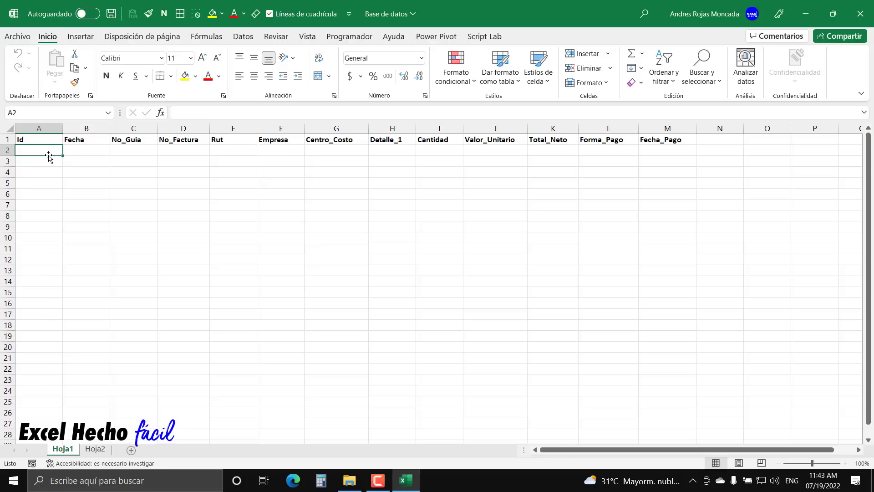
{"action": "left_click", "coordinate": [370, 57]}
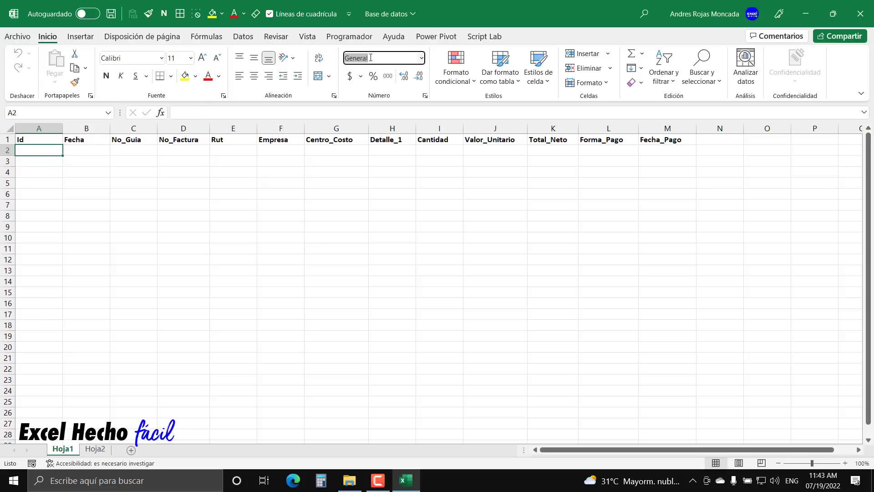
{"action": "key", "text": "Escape"}
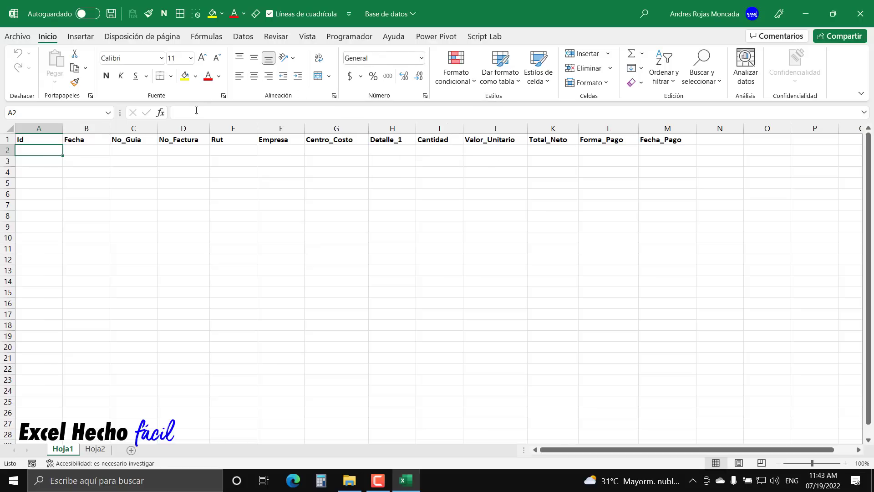
Enter the date 07/19/2022 in cell B2 under the Fecha header.
{"action": "left_click", "coordinate": [95, 148]}
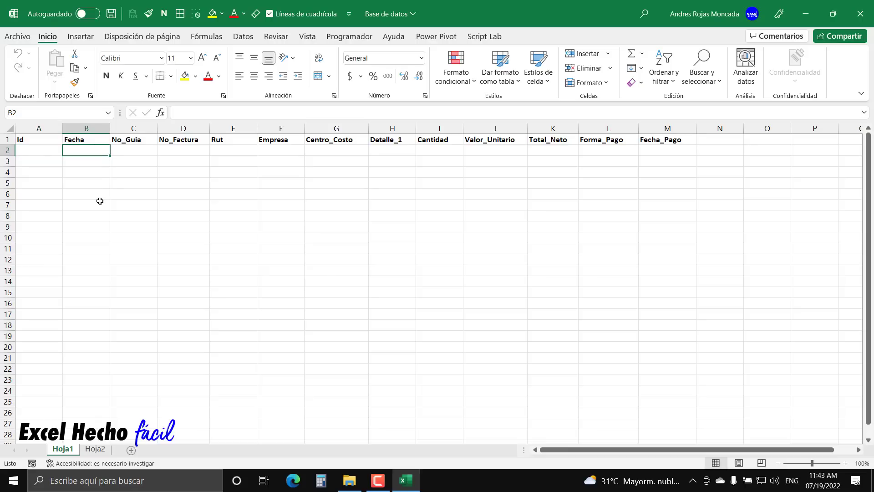
{"action": "left_click", "coordinate": [421, 59]}
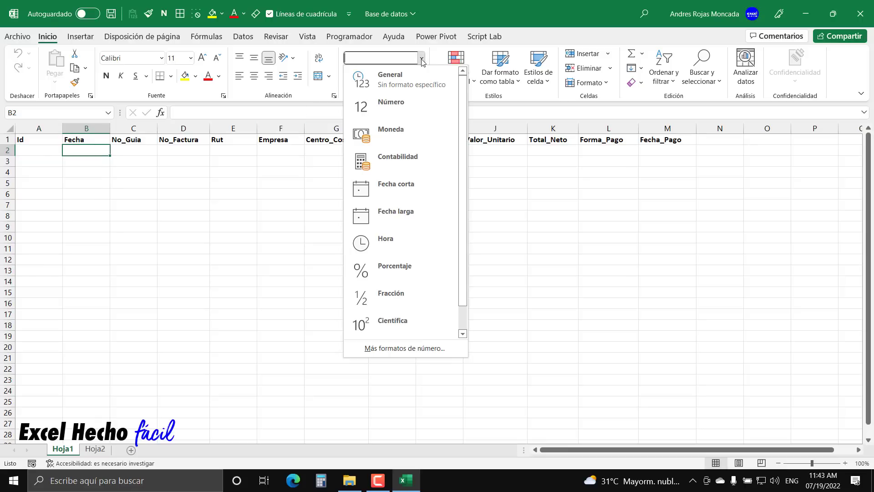
{"action": "left_click", "coordinate": [404, 187]}
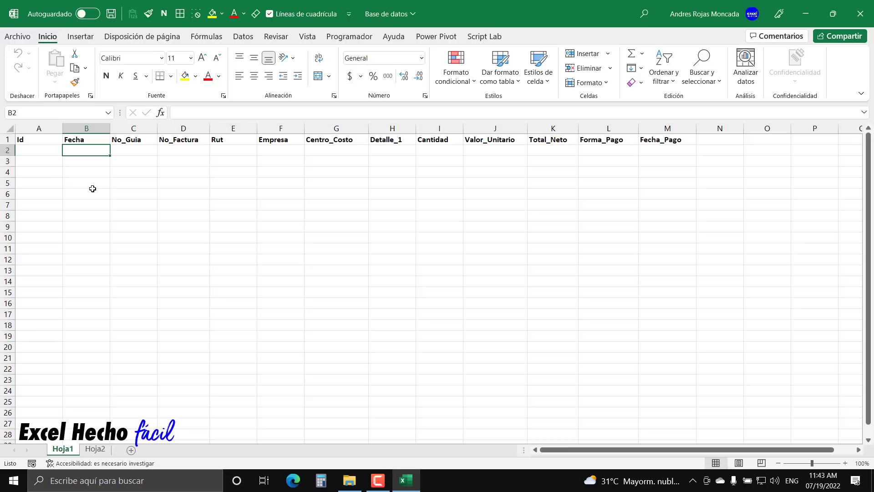
{"action": "type", "text": "7/1"}
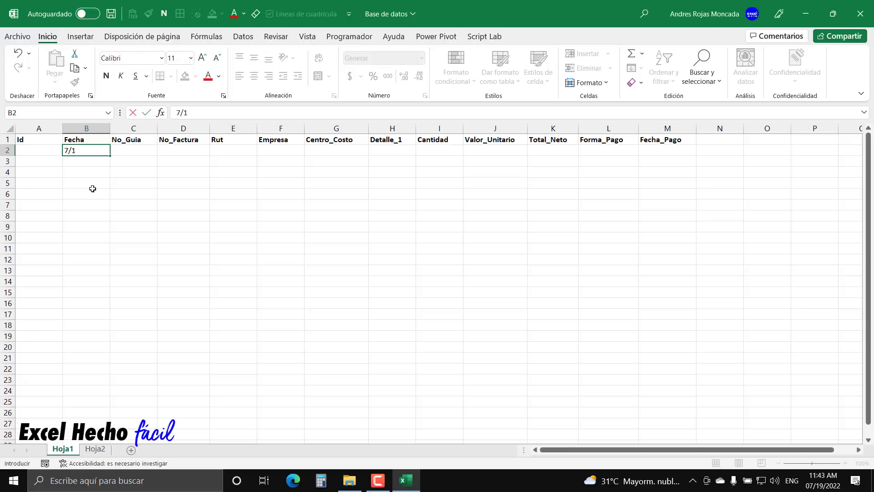
{"action": "type", "text": "9/202"}
{"action": "key", "text": "ctrl+Return"}
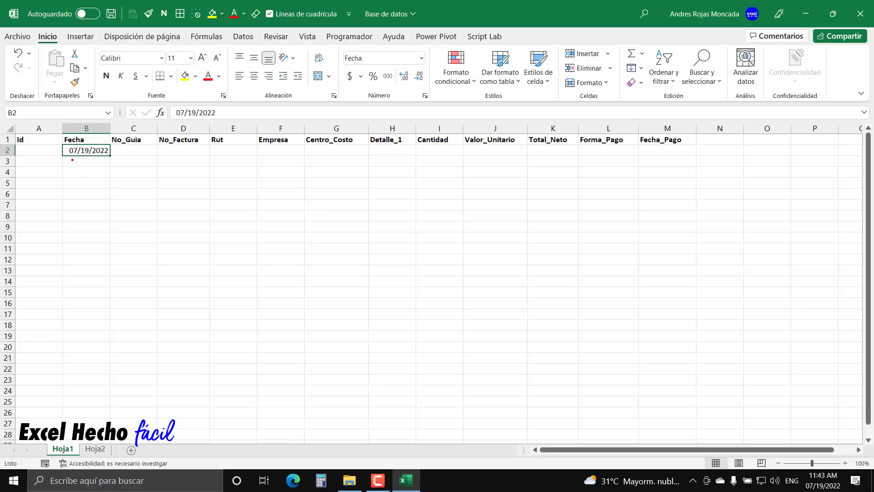
{"action": "left_click_drag", "start_coordinate": [74, 159], "coordinate": [74, 201]}
{"action": "left_click_drag", "start_coordinate": [85, 160], "coordinate": [85, 193]}
{"action": "left_click_drag", "start_coordinate": [97, 159], "coordinate": [96, 186]}
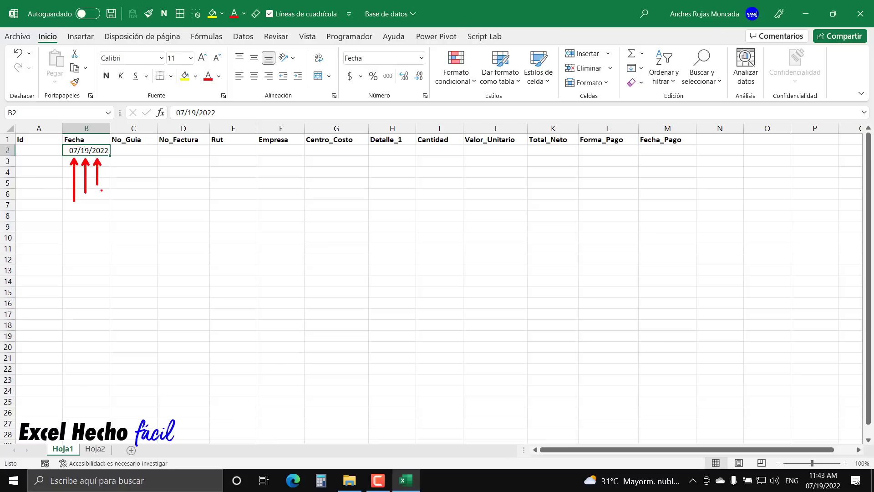
{"action": "key", "text": "e"}
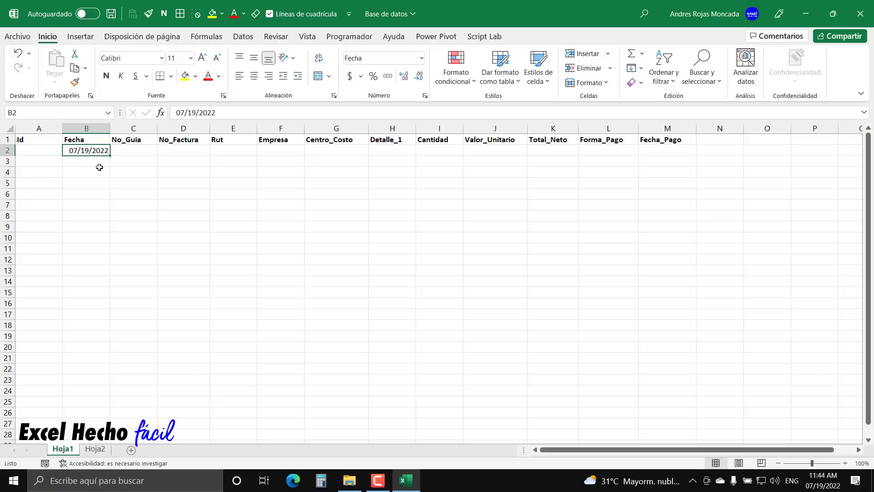
Enter a nine-digit sample tax ID without separators in cell E2 under the Rut header.
{"action": "key", "text": "Right"}
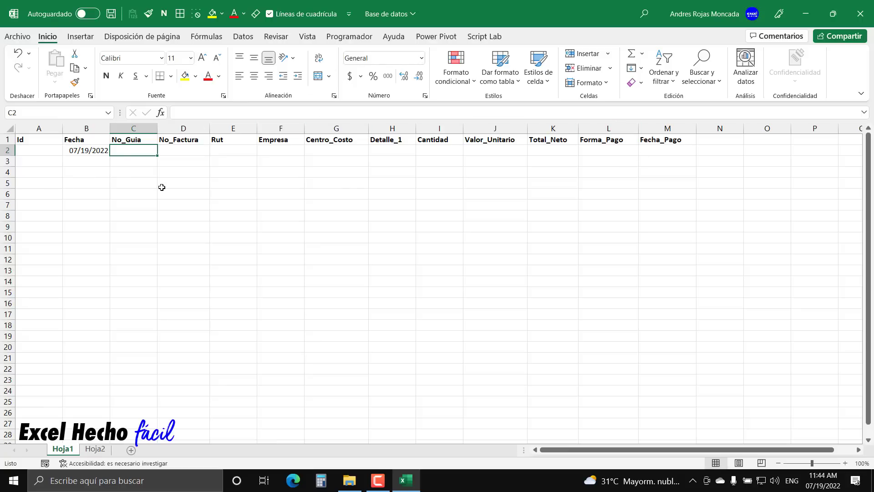
{"action": "key", "text": "Right"}
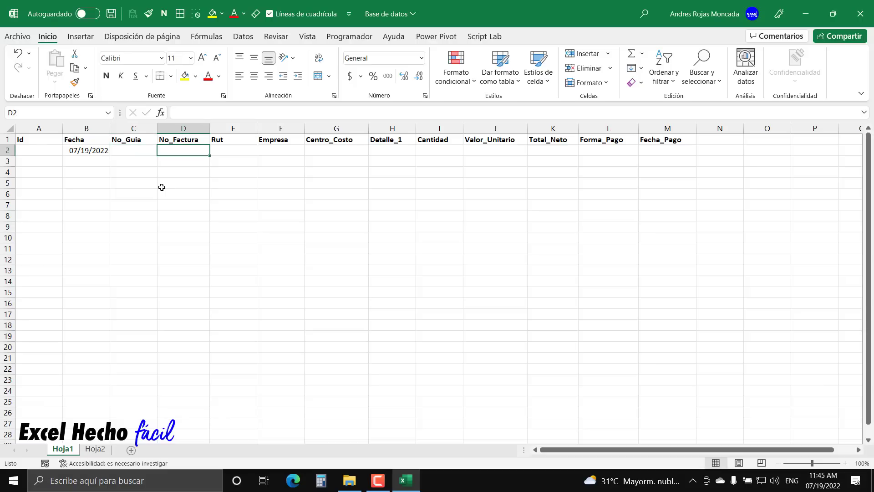
{"action": "key", "text": "Right"}
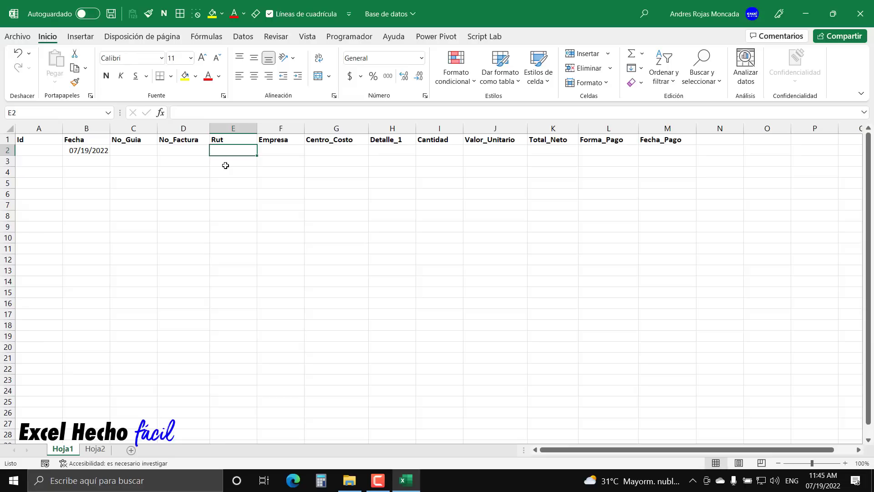
{"action": "type", "text": "55"}
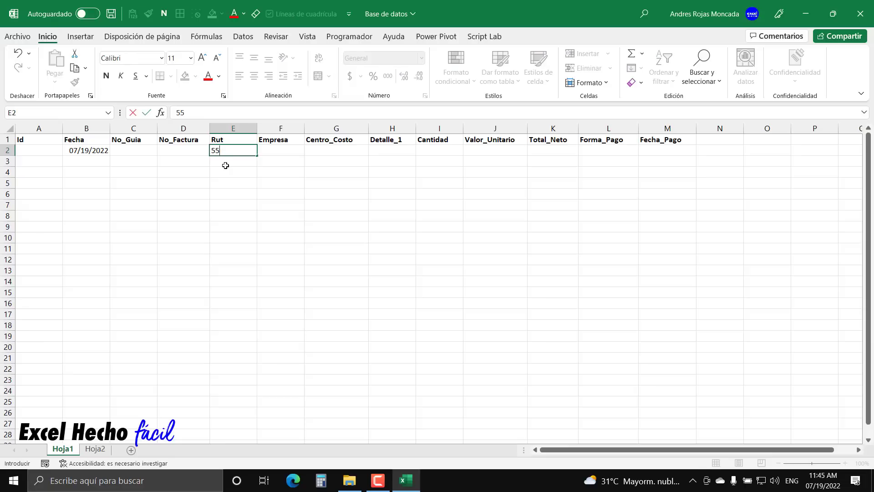
{"action": "type", "text": "3332227"}
{"action": "key", "text": "Return"}
{"action": "key", "text": "Up"}
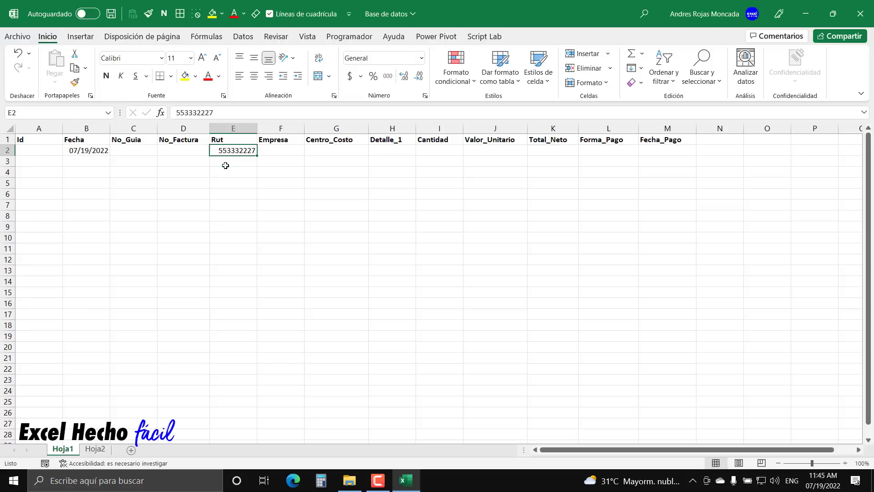
Apply the custom number format #"."000"."000-0 to the Rut cell E2.
{"action": "key", "text": "ctrl+1"}
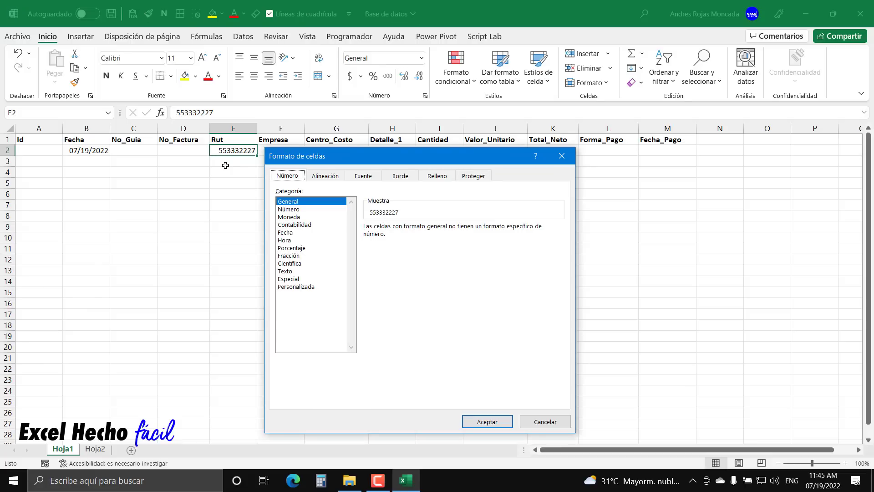
{"action": "left_click", "coordinate": [284, 287]}
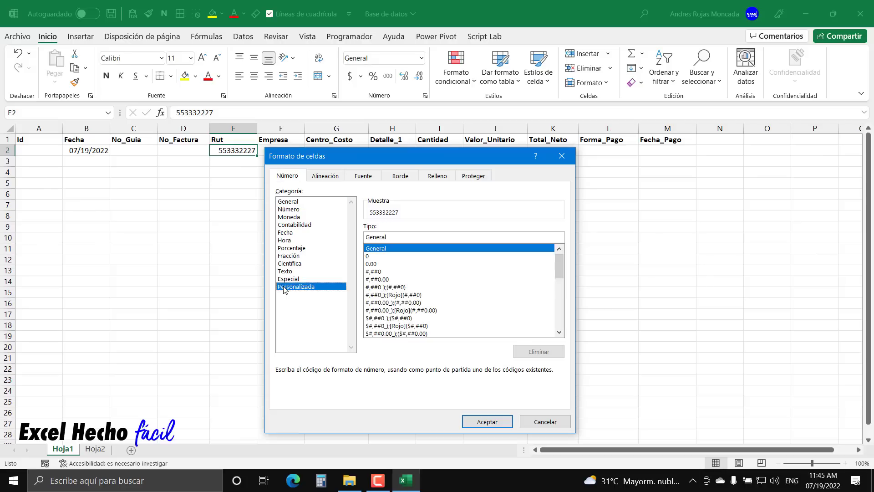
{"action": "double_click", "coordinate": [391, 236]}
{"action": "type", "text": "#"}
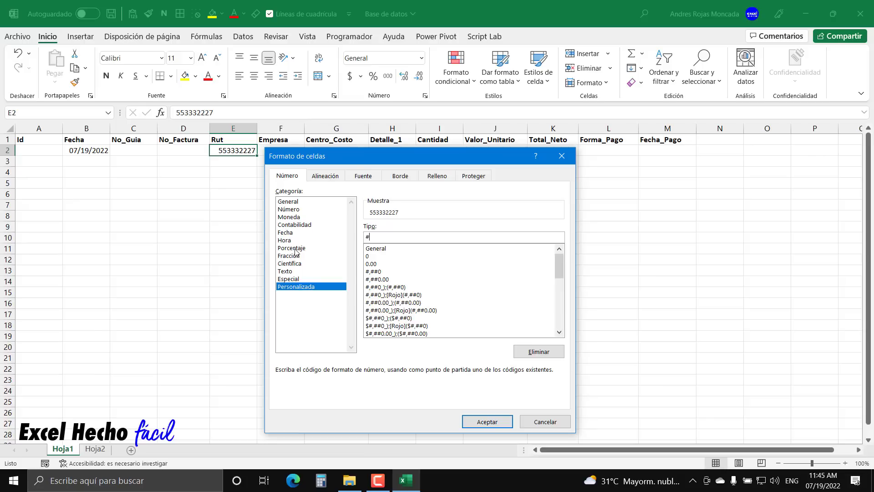
{"action": "type", "text": "\".\"000"}
{"action": "type", "text": "\""}
{"action": "key", "text": "BackSpace"}
{"action": "type", "text": "\"000-0"}
{"action": "left_click", "coordinate": [487, 421]}
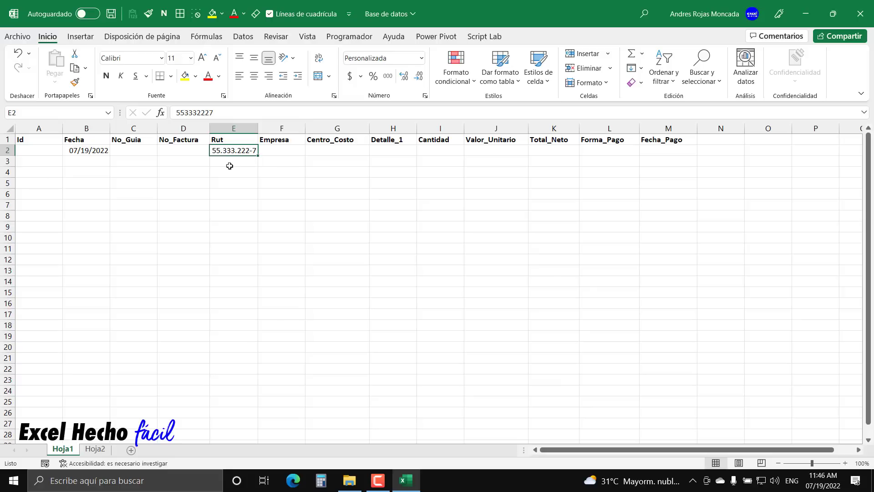
Replace the tax ID in E2 with a different nine-digit sample, and compare its formatted display with the underlying value.
{"action": "key", "text": "Delete"}
{"action": "type", "text": "77"}
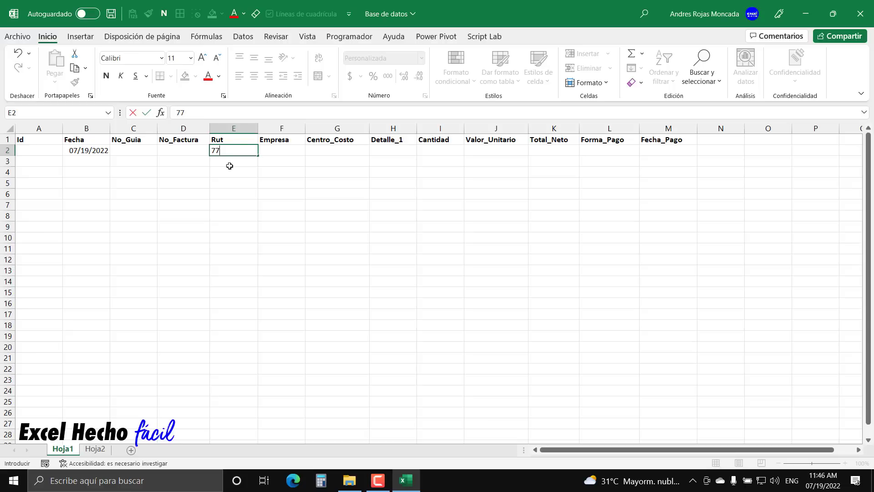
{"action": "type", "text": "78889994"}
{"action": "key", "text": "Return"}
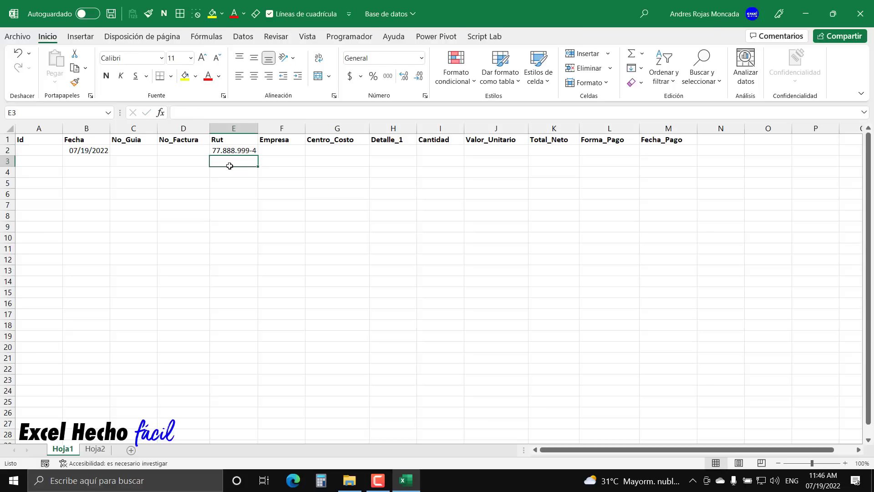
{"action": "left_click", "coordinate": [229, 171]}
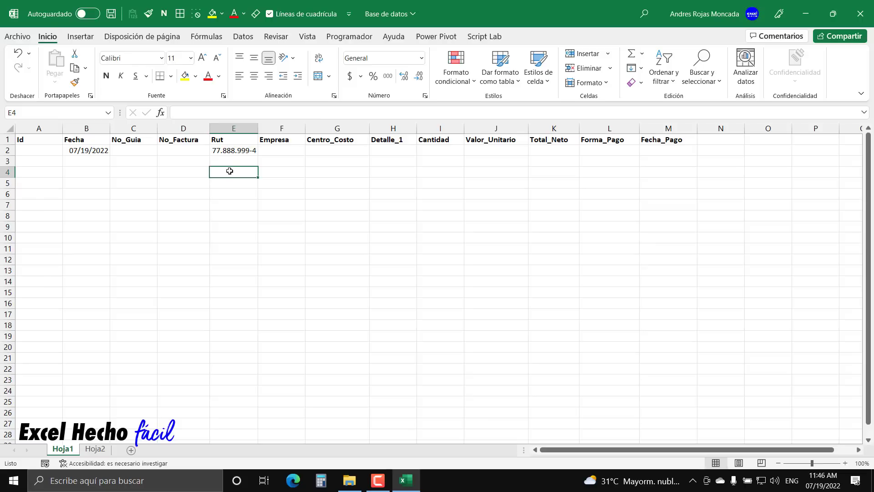
{"action": "left_click", "coordinate": [227, 150]}
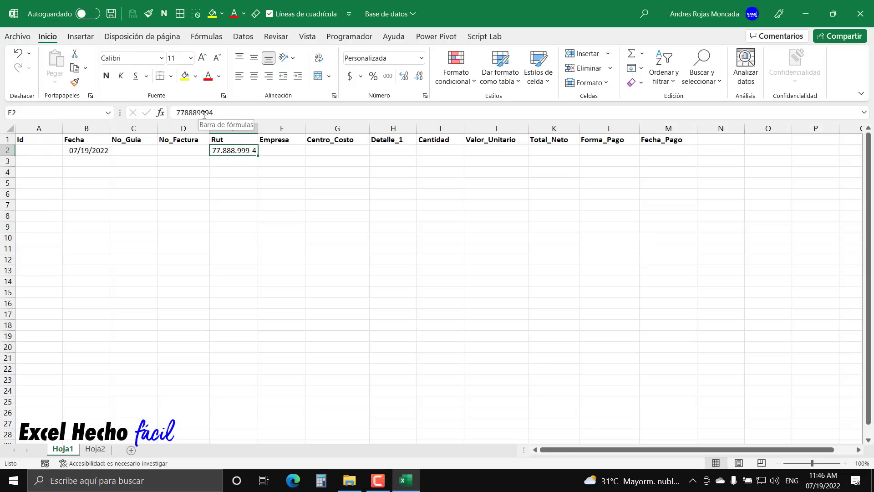
Check the number format of the row 2 cells under Empresa, Centro_Costo and Detalle_1.
{"action": "left_click", "coordinate": [283, 151]}
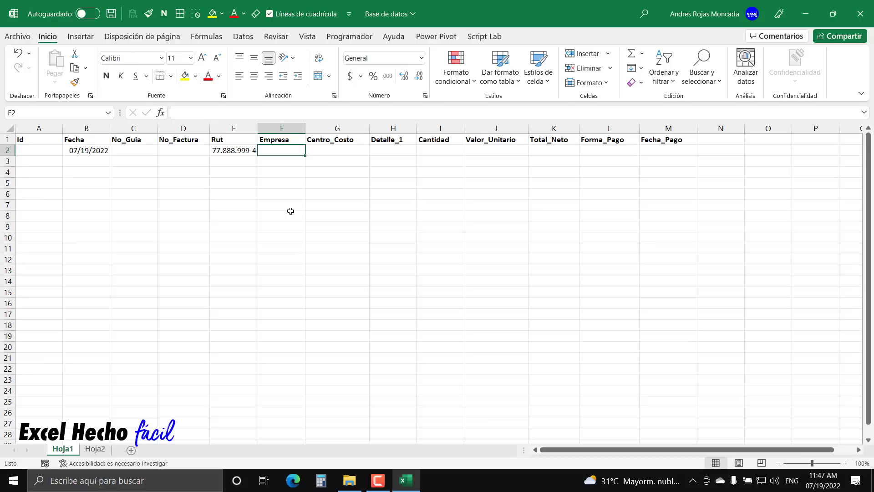
{"action": "key", "text": "Right"}
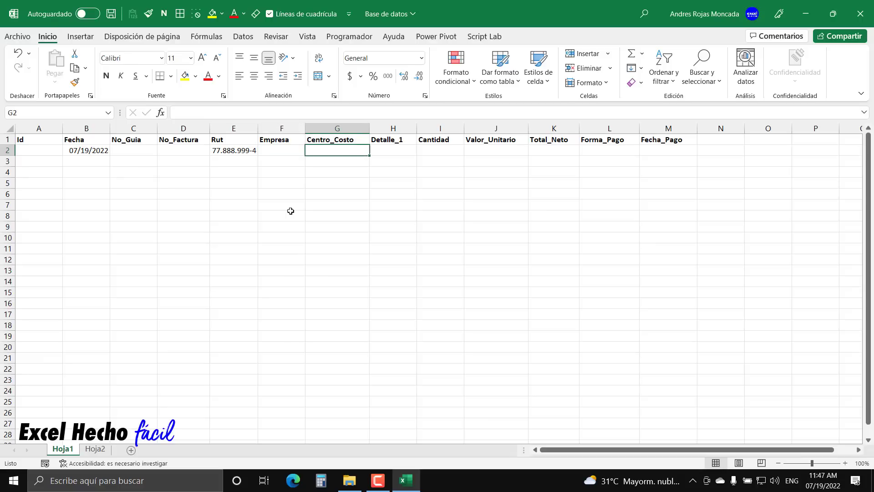
{"action": "key", "text": "Right"}
{"action": "key", "text": "Left"}
{"action": "key", "text": "Left"}
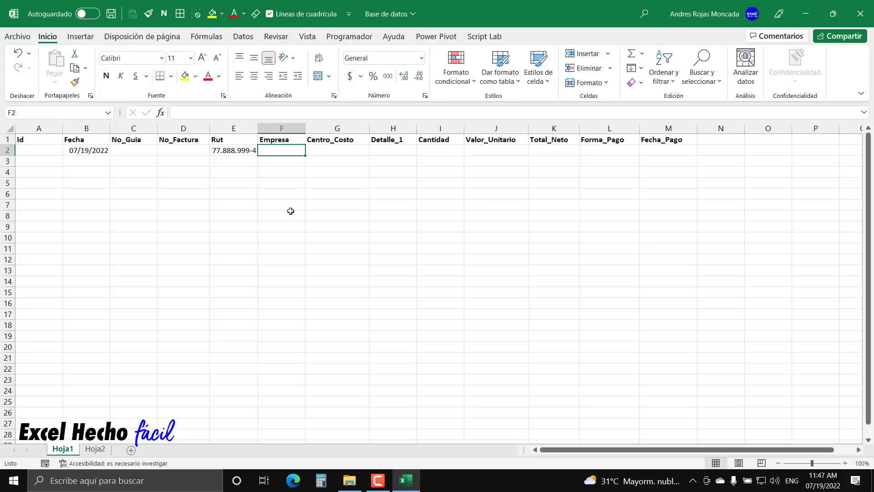
{"action": "left_click", "coordinate": [344, 151]}
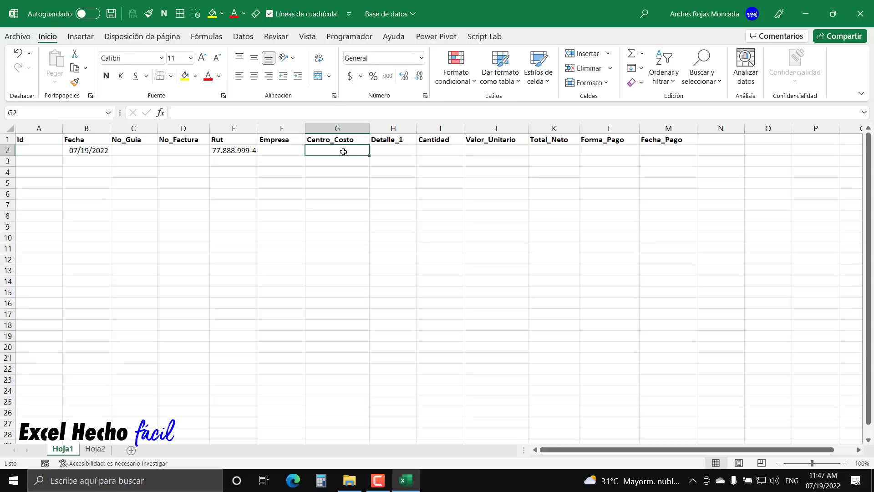
{"action": "left_click", "coordinate": [383, 148]}
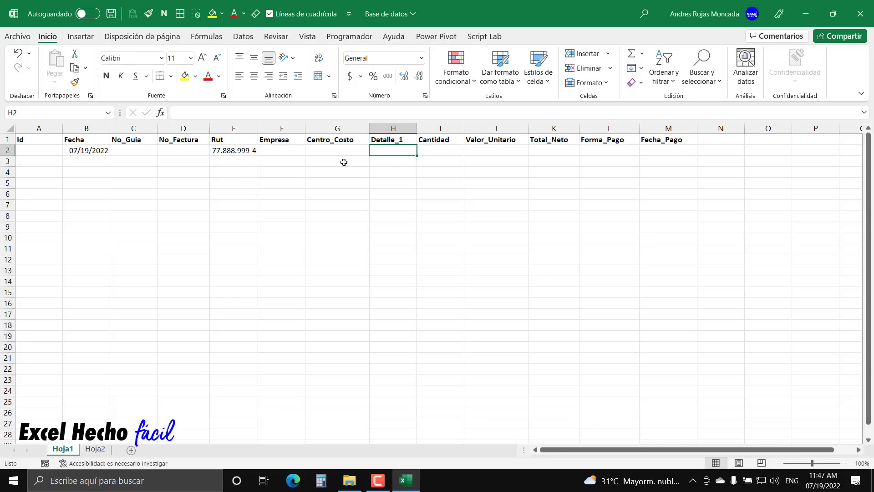
Format the Cantidad cell I2 as a number with two decimals and a thousands separator.
{"action": "left_click", "coordinate": [435, 150]}
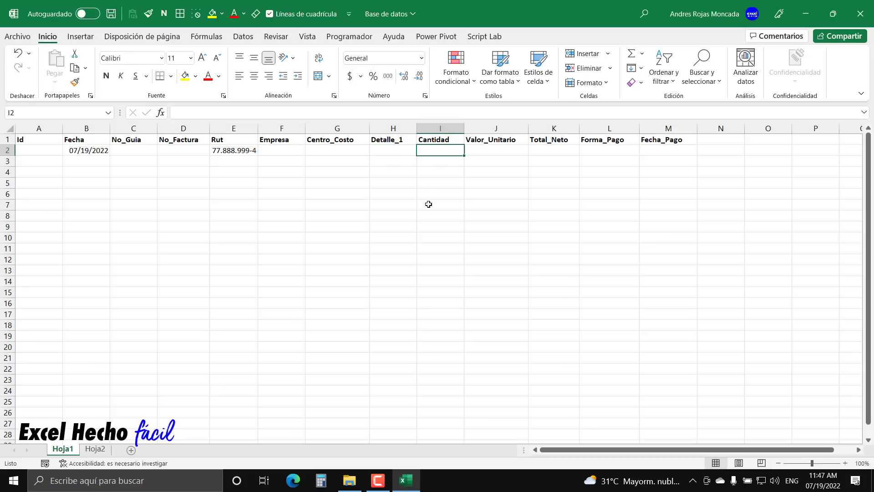
{"action": "key", "text": "ctrl+1"}
{"action": "left_click", "coordinate": [296, 210]}
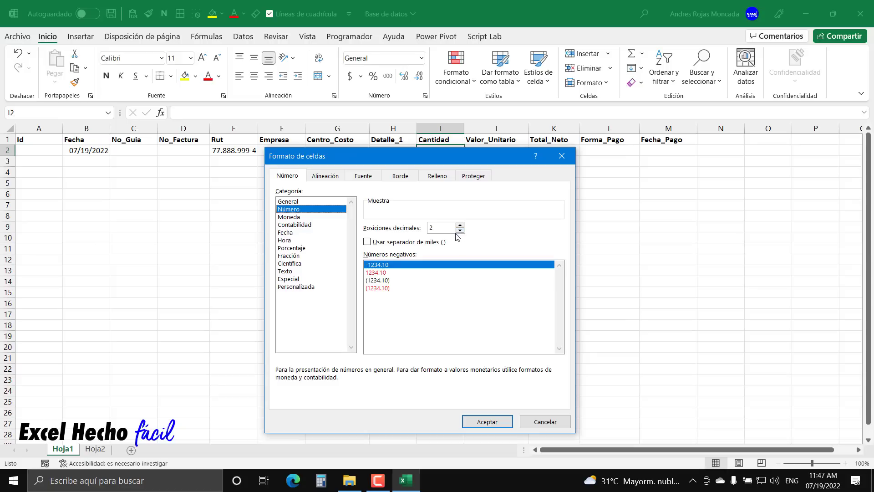
{"action": "left_click", "coordinate": [368, 243]}
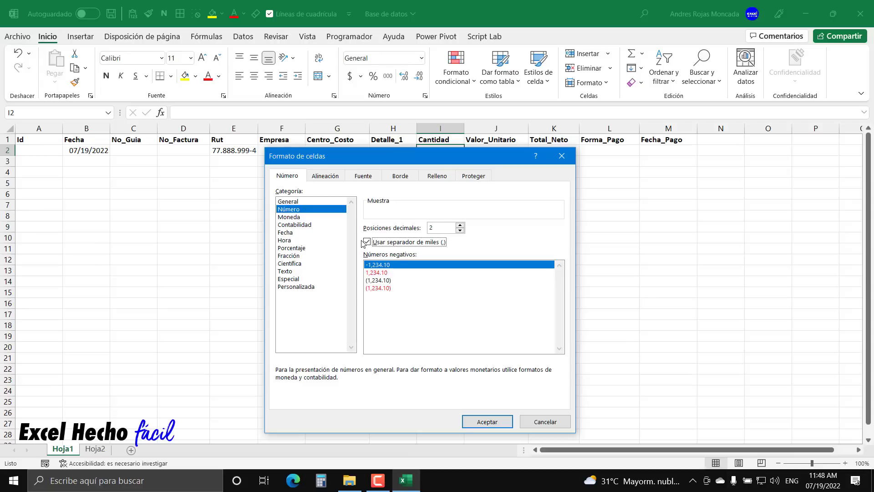
{"action": "left_click", "coordinate": [490, 422]}
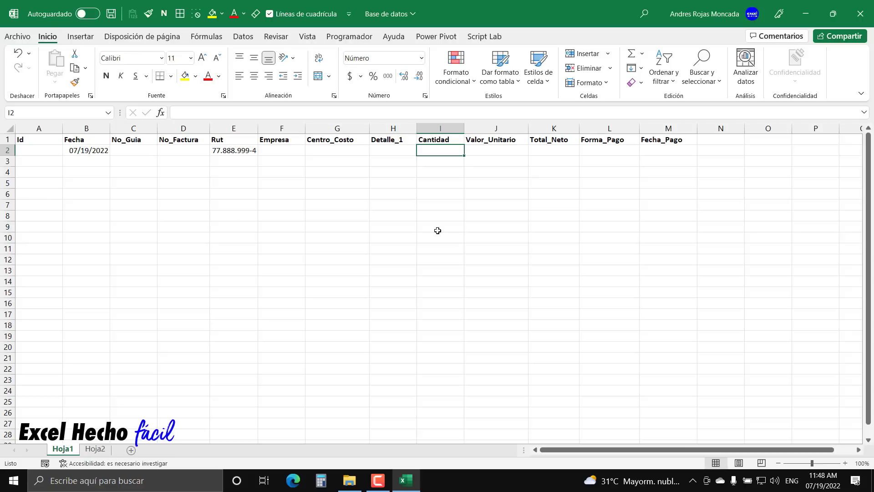
Test the Cantidad format in I2 with the value 15, and replace it with 1500.
{"action": "type", "text": "15"}
{"action": "key", "text": "Return"}
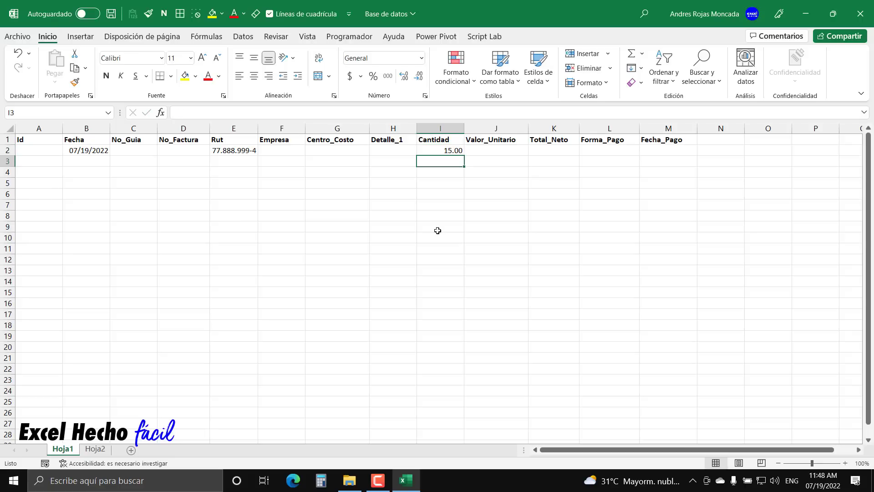
{"action": "key", "text": "Up"}
{"action": "type", "text": "1500"}
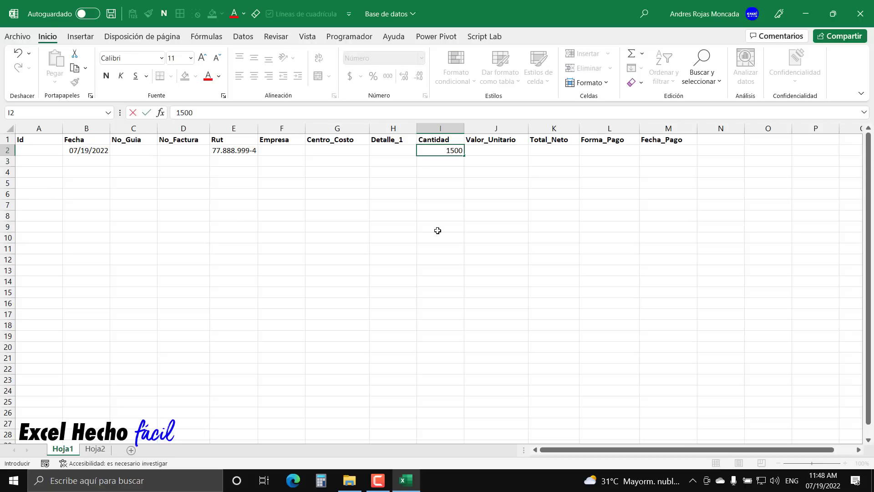
{"action": "key", "text": "Return"}
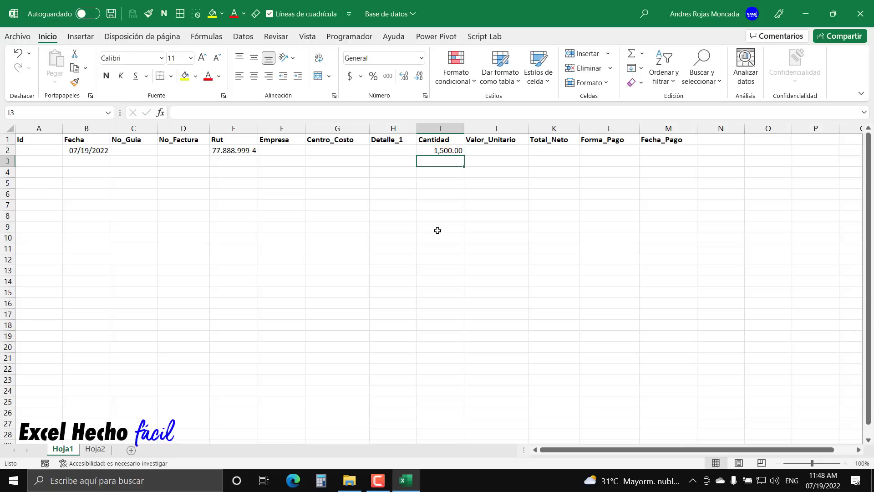
{"action": "left_click", "coordinate": [435, 150]}
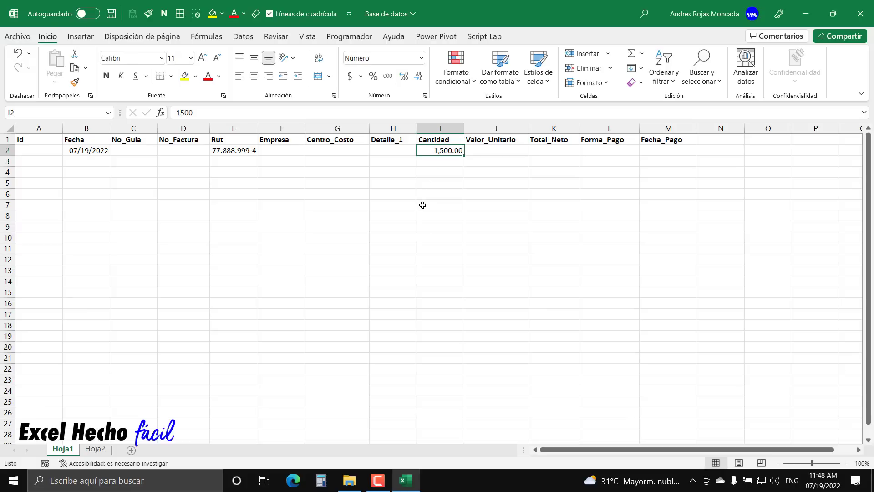
Format the Valor_Unitario cell J2 as currency with the $ symbol and two decimals.
{"action": "key", "text": "Tab"}
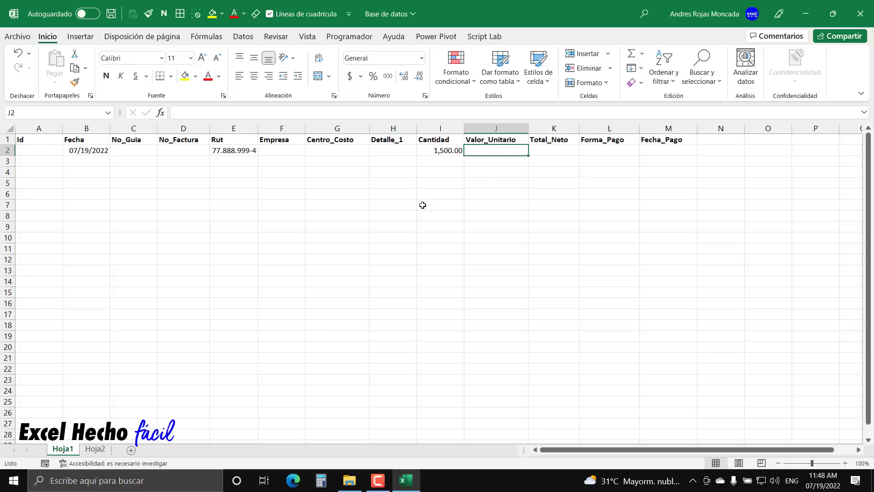
{"action": "key", "text": "ctrl+1"}
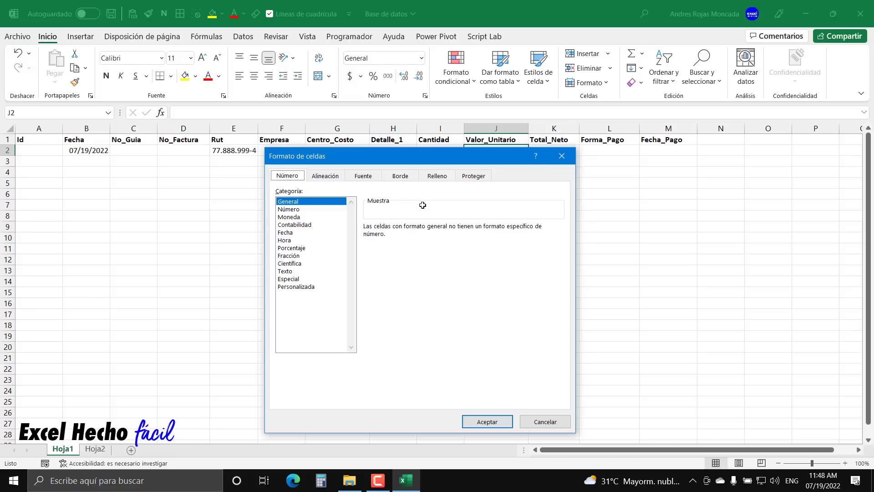
{"action": "left_click", "coordinate": [293, 217]}
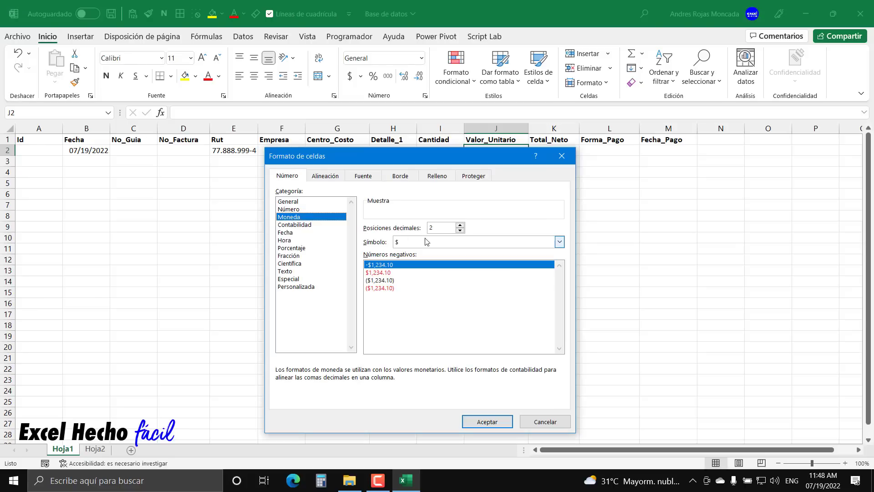
{"action": "left_click", "coordinate": [483, 421]}
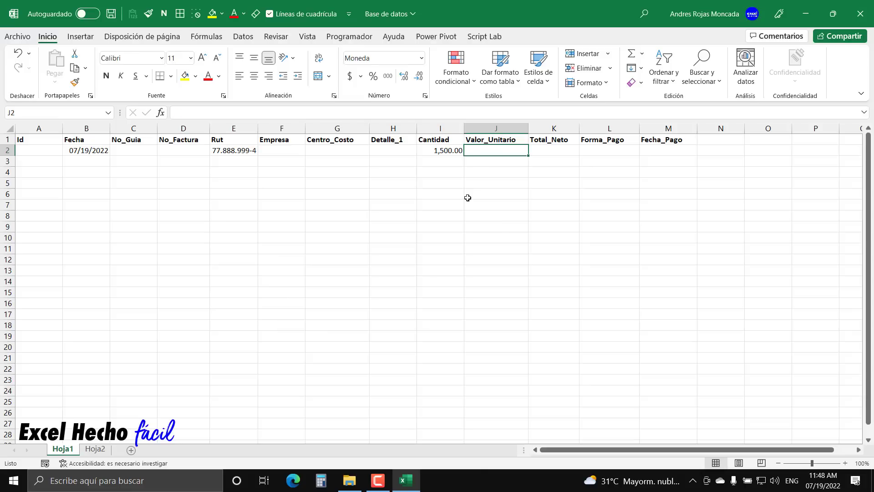
Enter 1500 as the sample unit value in cell J2 under Valor_Unitario.
{"action": "type", "text": "1500"}
{"action": "key", "text": "Return"}
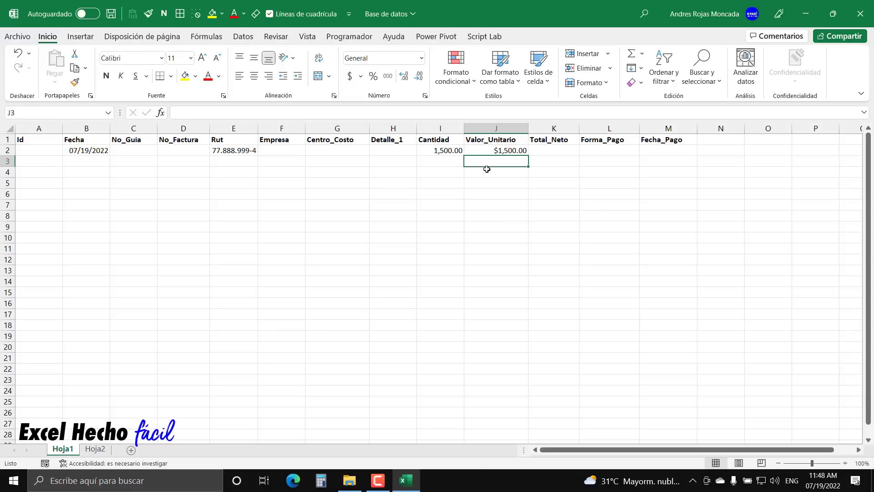
{"action": "left_click", "coordinate": [496, 152]}
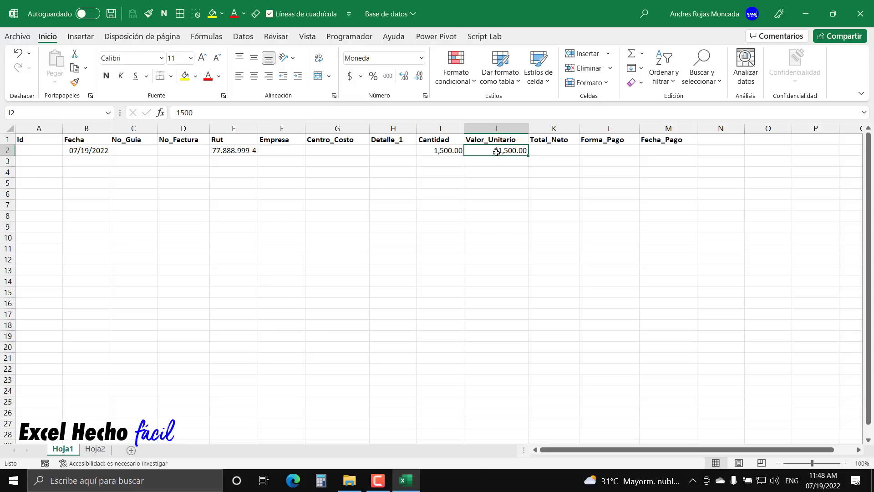
Copy the currency format of the Valor_Unitario cell J2 to the Total_Neto cell K2.
{"action": "left_click", "coordinate": [449, 154]}
{"action": "left_click", "coordinate": [489, 155]}
{"action": "left_click", "coordinate": [76, 82]}
{"action": "left_click", "coordinate": [550, 151]}
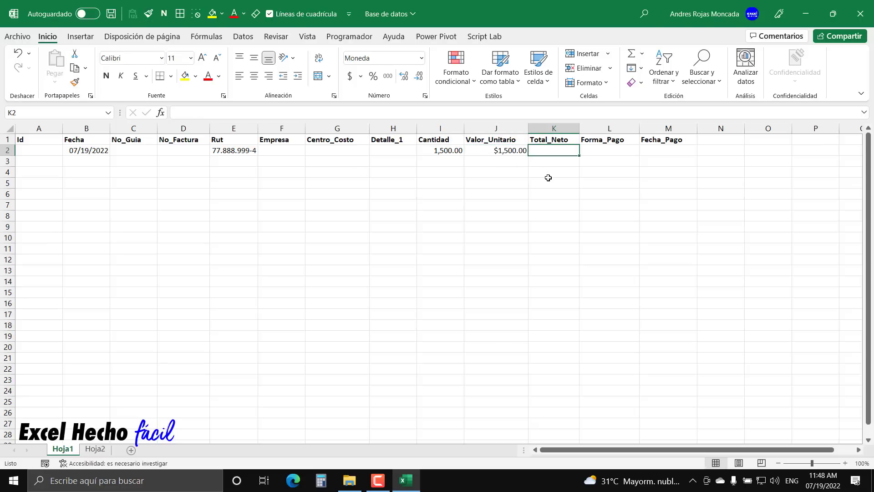
Enter the sample payment date 07/19/2022 in cell M2 under Fecha_Pago.
{"action": "left_click", "coordinate": [593, 151]}
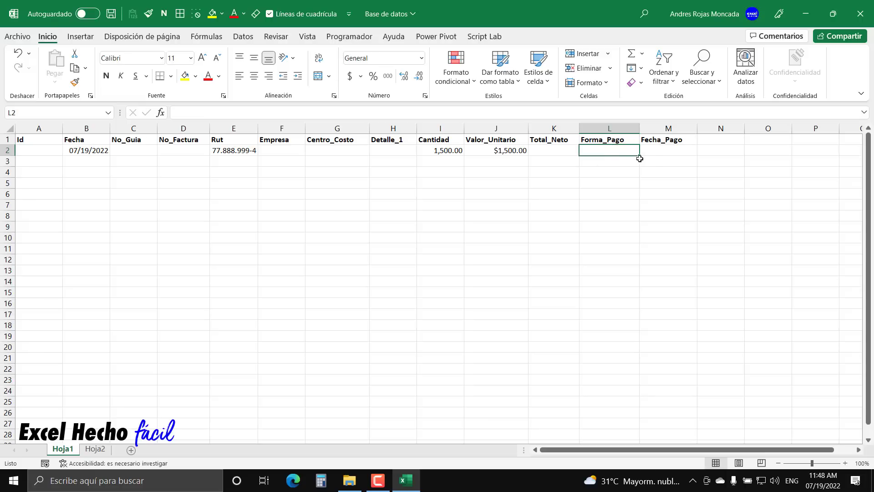
{"action": "left_click", "coordinate": [660, 152]}
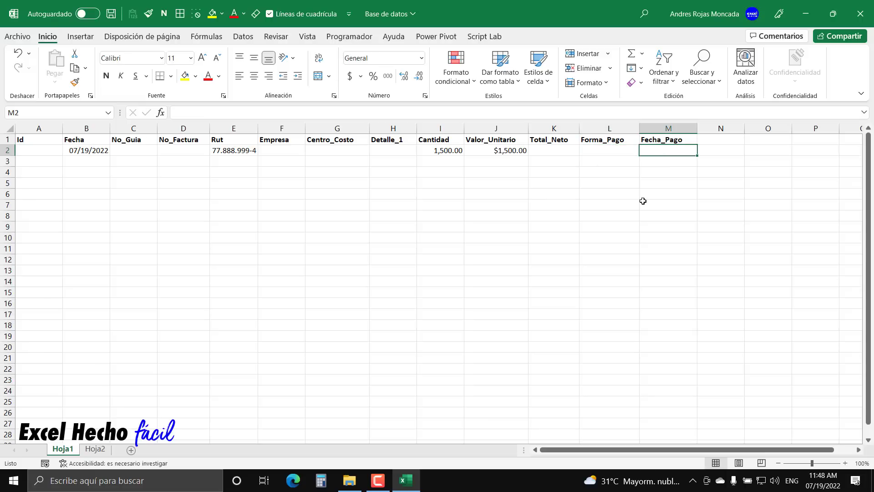
{"action": "type", "text": "7/19/22"}
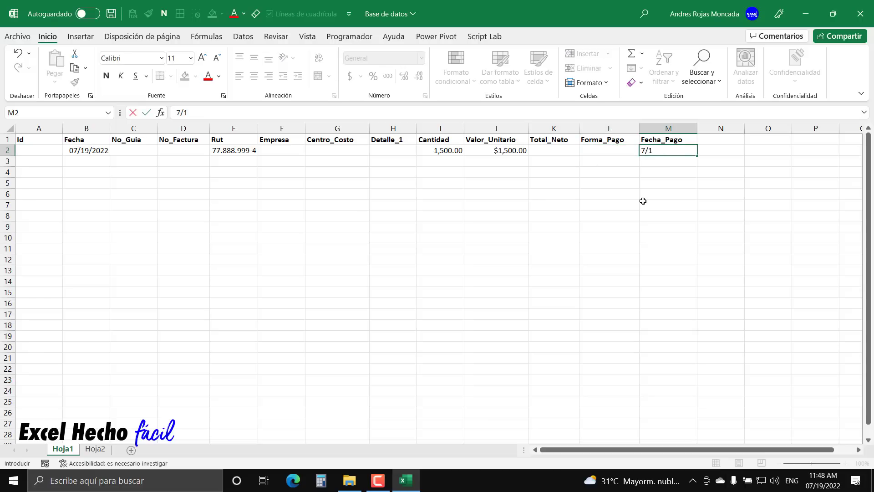
{"action": "key", "text": "Return"}
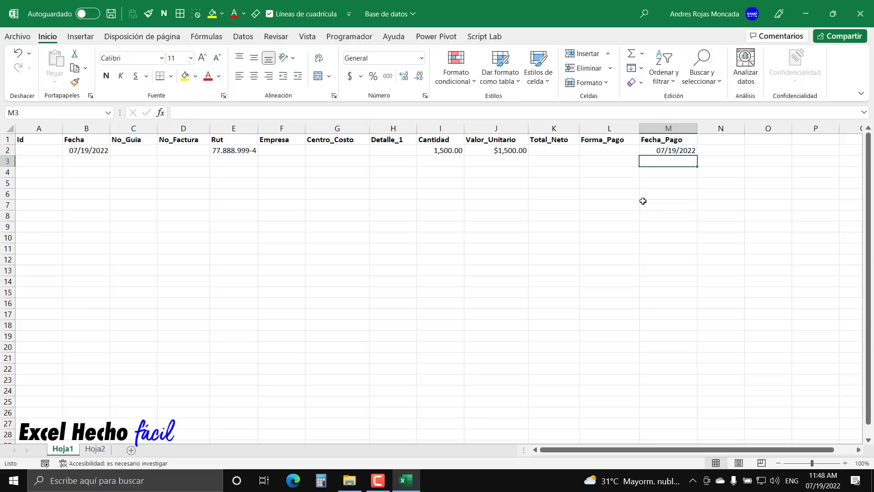
{"action": "left_click_drag", "start_coordinate": [654, 151], "coordinate": [58, 151]}
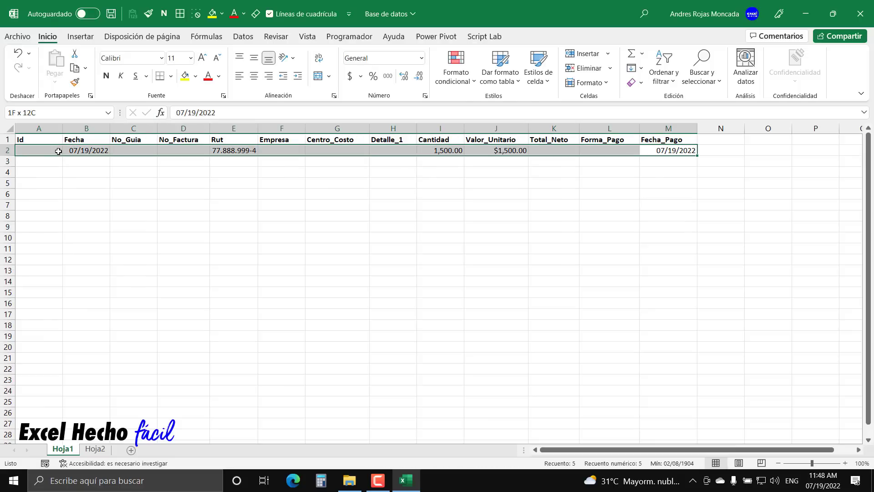
Enter 1500 under Total_Neto in K2 and the sample word Texto under Forma_Pago in L2.
{"action": "left_click", "coordinate": [547, 153]}
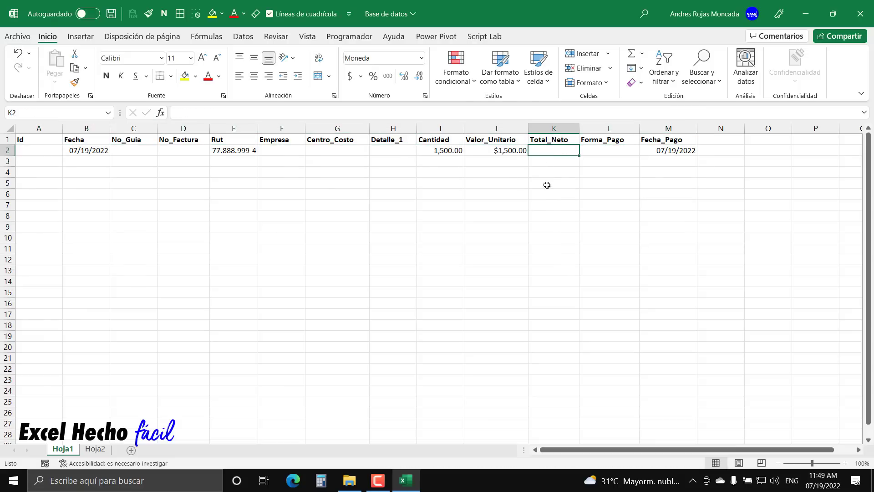
{"action": "type", "text": "1500"}
{"action": "key", "text": "Tab"}
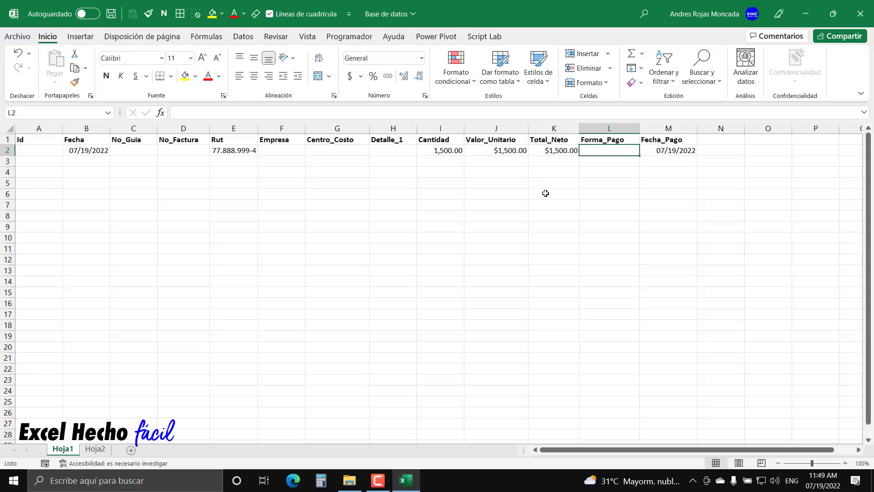
{"action": "type", "text": "Texto"}
{"action": "key", "text": "Left"}
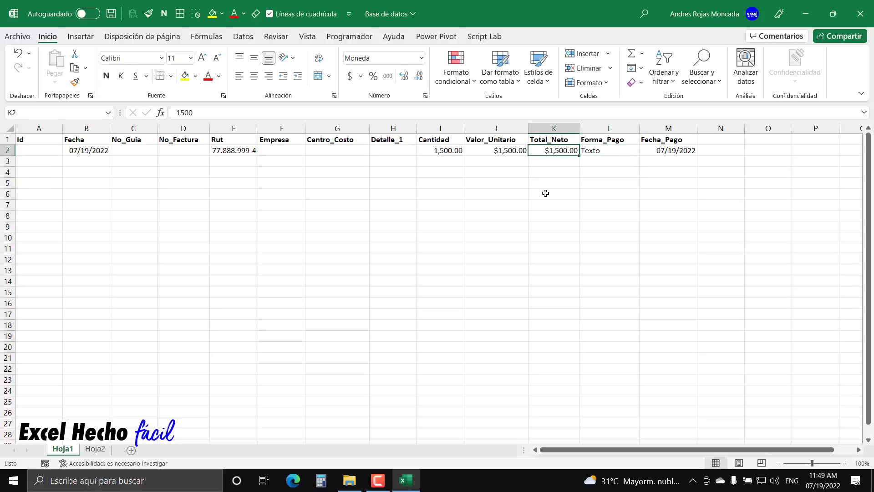
Replace the Forma_Pago entry in L2 with 30 dias, and compare it with the Forma pago list on Hoja2.
{"action": "left_click", "coordinate": [588, 153]}
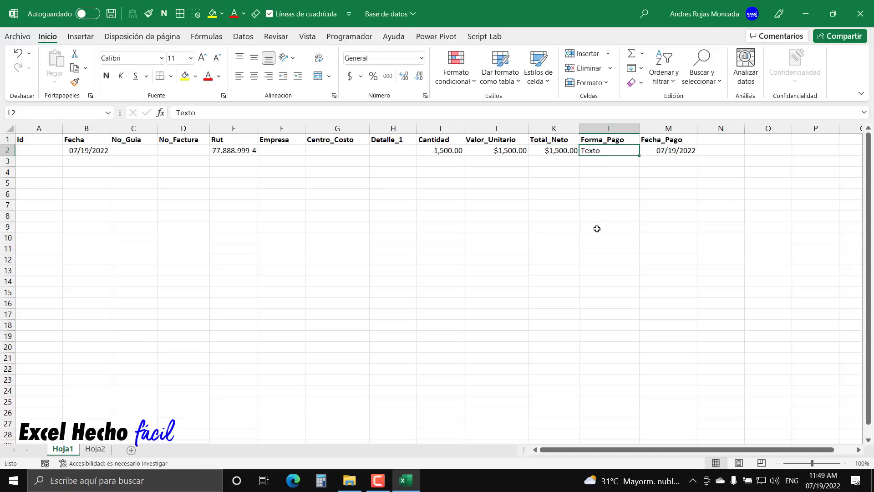
{"action": "type", "text": "30"}
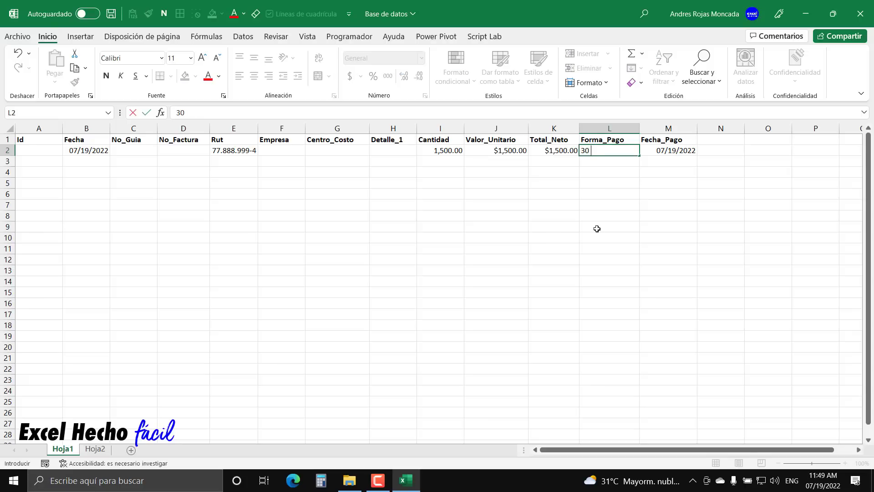
{"action": "type", "text": " Dias"}
{"action": "key", "text": "BackSpace"}
{"action": "key", "text": "BackSpace"}
{"action": "key", "text": "BackSpace"}
{"action": "key", "text": "BackSpace"}
{"action": "type", "text": "dias"}
{"action": "key", "text": "Return"}
{"action": "key", "text": "Up"}
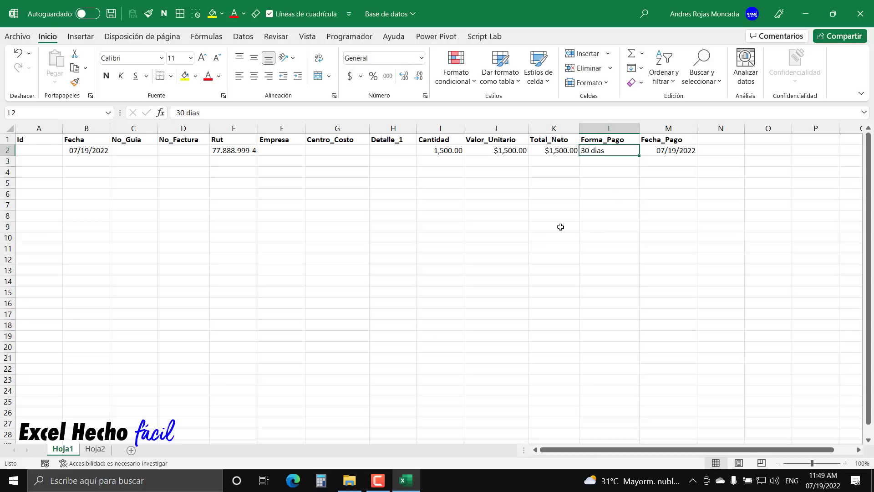
{"action": "left_click", "coordinate": [96, 449]}
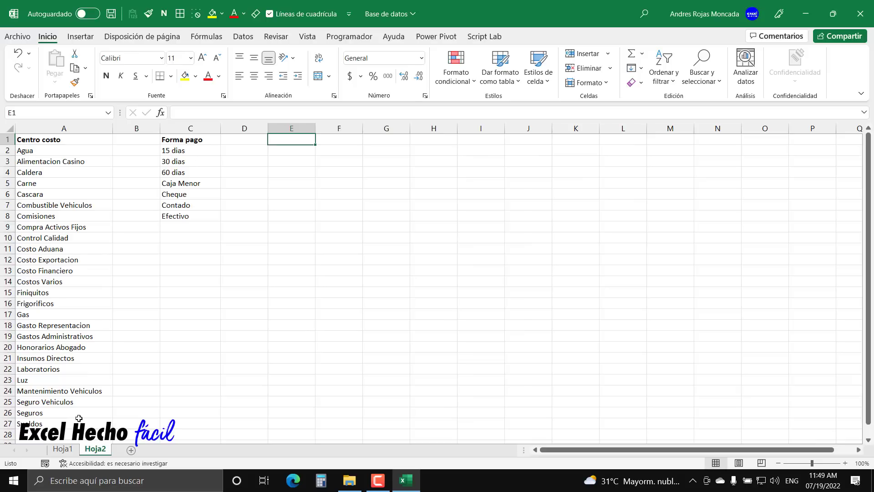
{"action": "left_click", "coordinate": [63, 449]}
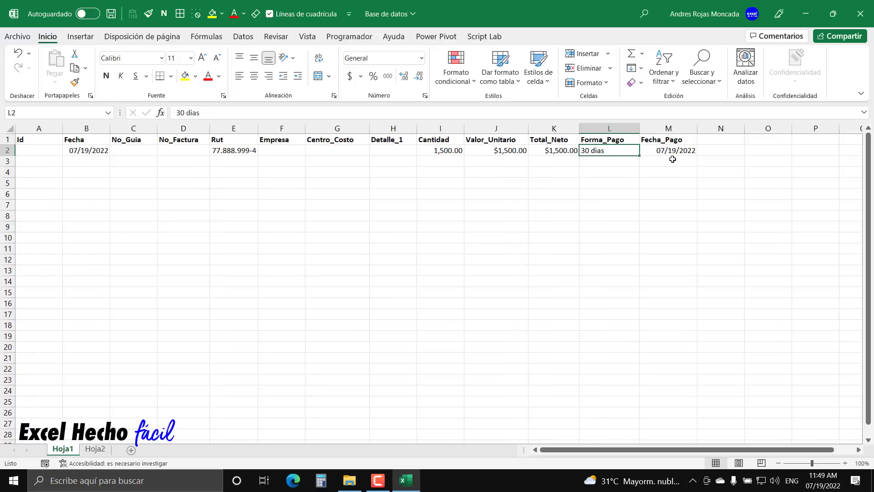
Enter the sample description Detalle xxx in cell H2 under Detalle_1.
{"action": "left_click", "coordinate": [672, 150]}
{"action": "left_click", "coordinate": [599, 155]}
{"action": "left_click", "coordinate": [535, 152]}
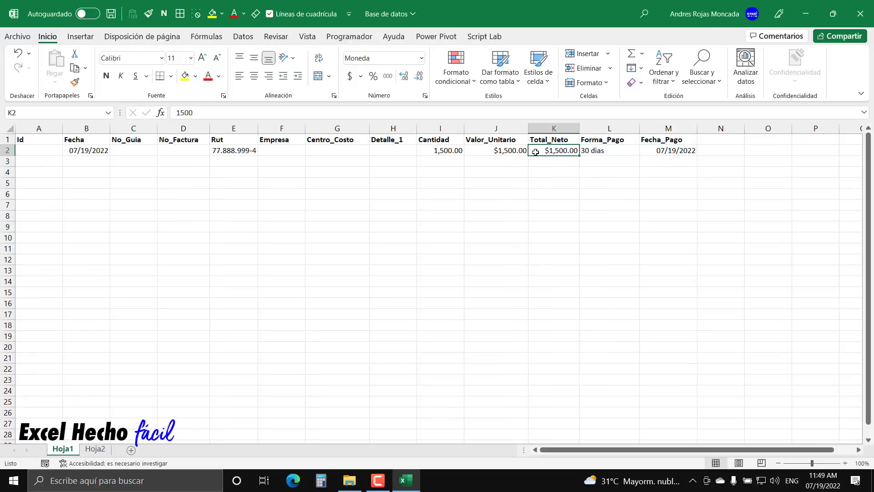
{"action": "left_click", "coordinate": [383, 157]}
{"action": "type", "text": "Deta"}
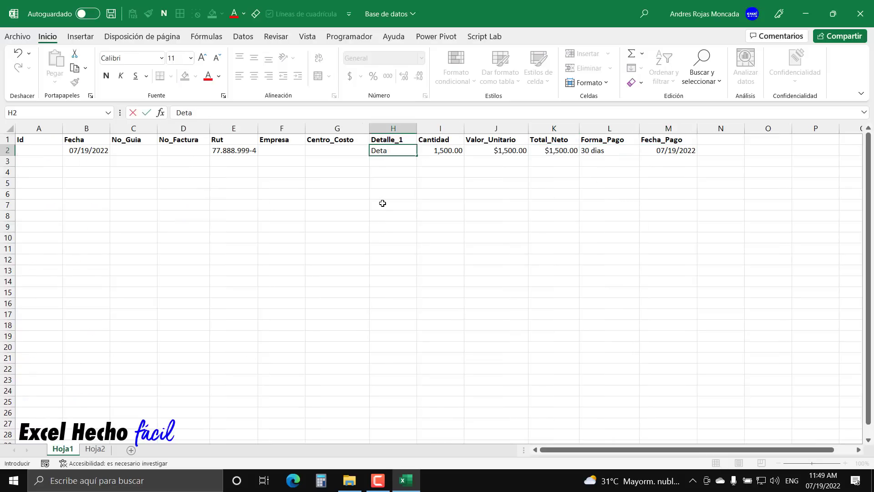
{"action": "type", "text": "lle xxx"}
{"action": "key", "text": "Return"}
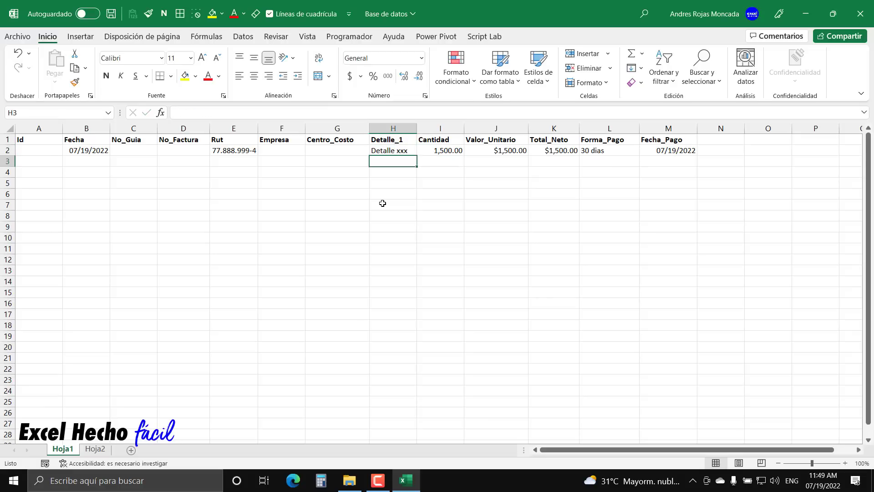
Consult the Centro costo list on Hoja2, and enter Agua in Hoja1 cell G2 under Centro_Costo.
{"action": "key", "text": "Left"}
{"action": "key", "text": "Up"}
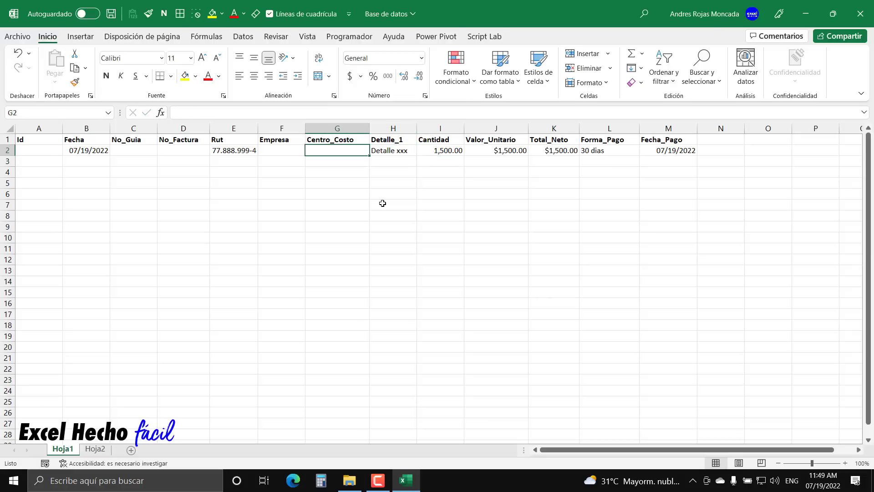
{"action": "left_click", "coordinate": [95, 449]}
{"action": "left_click", "coordinate": [62, 448]}
{"action": "type", "text": "Agua"}
{"action": "key", "text": "Return"}
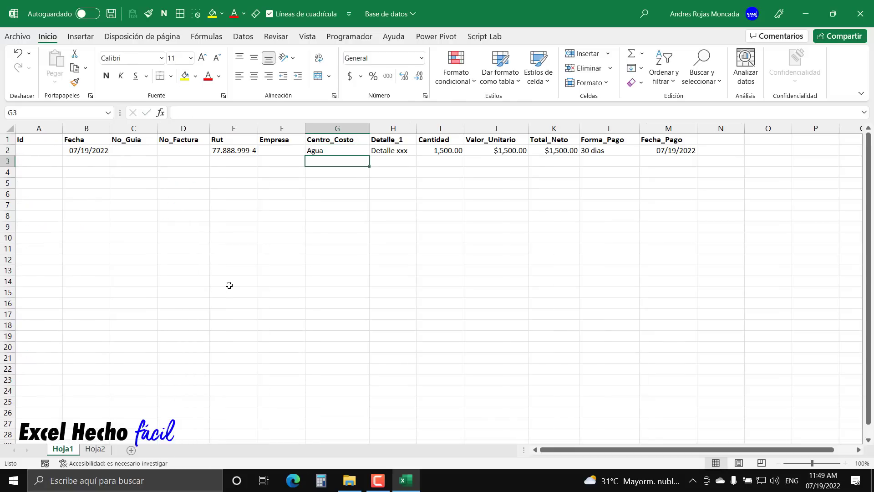
Enter the sample company name Empresa xyz in cell F2 under Empresa.
{"action": "key", "text": "Up"}
{"action": "key", "text": "Left"}
{"action": "type", "text": "L"}
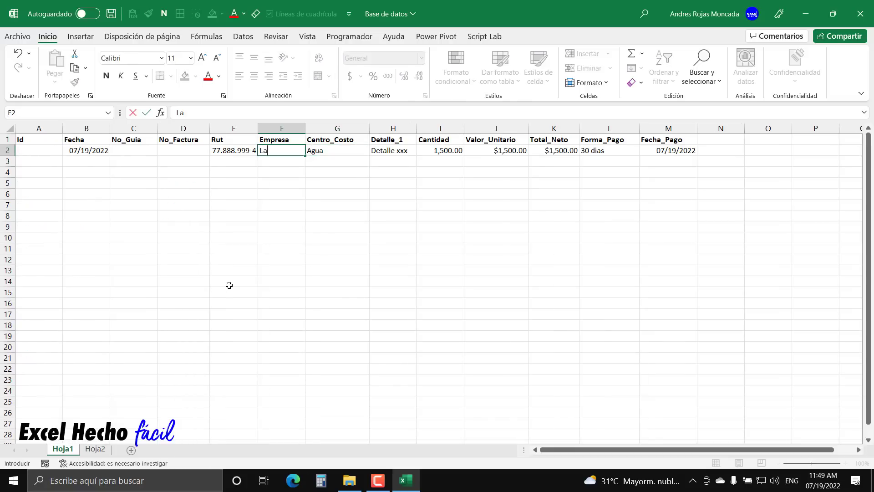
{"action": "type", "text": "Empresa xyz"}
{"action": "key", "text": "ctrl+Return"}
{"action": "key", "text": "Left"}
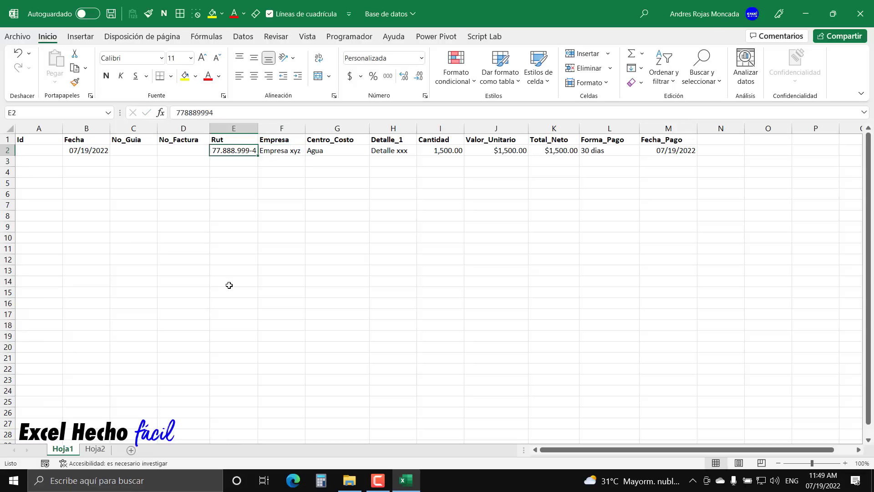
Enter the sample invoice number FAC001 in cell D2 under No_Factura.
{"action": "key", "text": "Left"}
{"action": "type", "text": "FAC"}
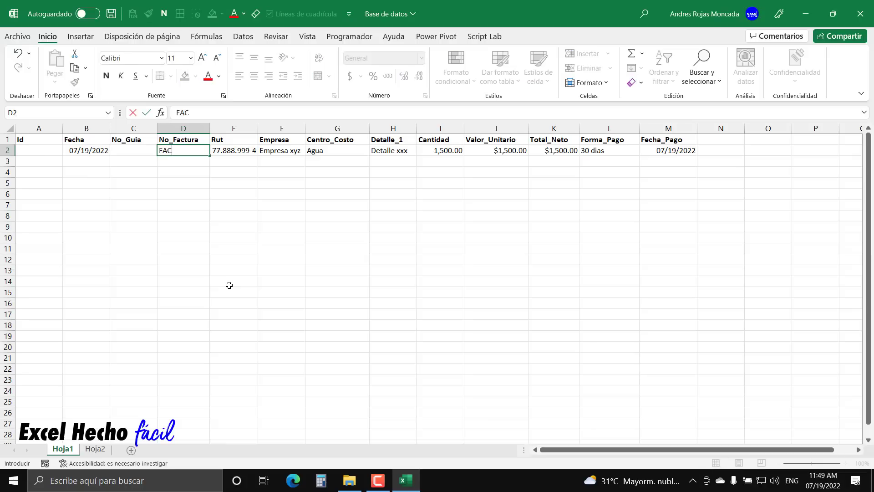
{"action": "type", "text": "0101"}
{"action": "key", "text": "Return"}
Enter the sample guide number GUIA001 in cell C2 under No_Guia.
{"action": "key", "text": "Left"}
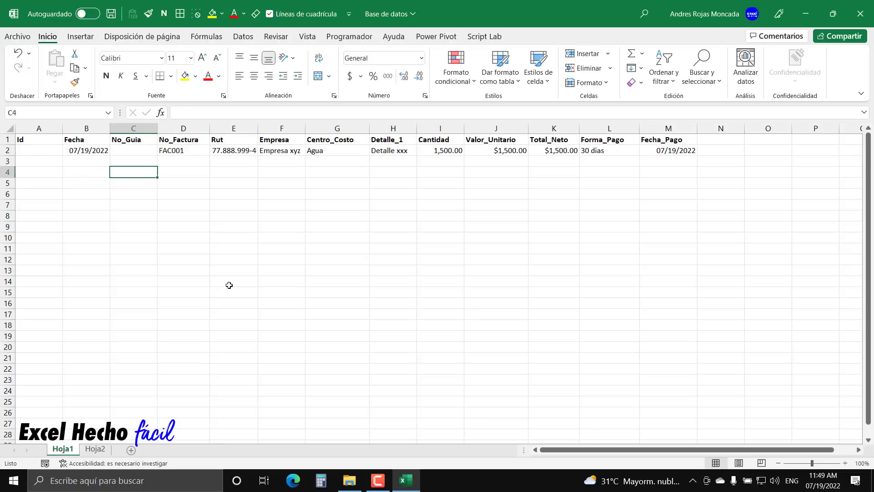
{"action": "key", "text": "Up"}
{"action": "type", "text": "GUIA"}
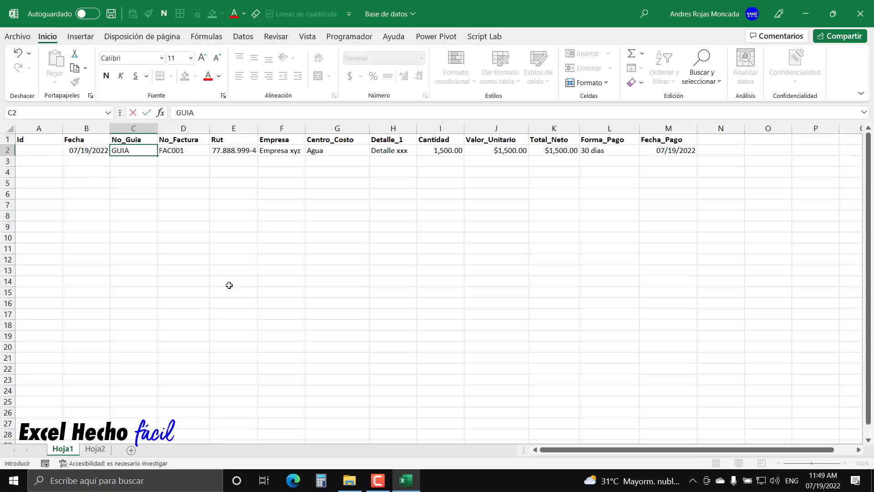
{"action": "type", "text": "001"}
{"action": "key", "text": "Return"}
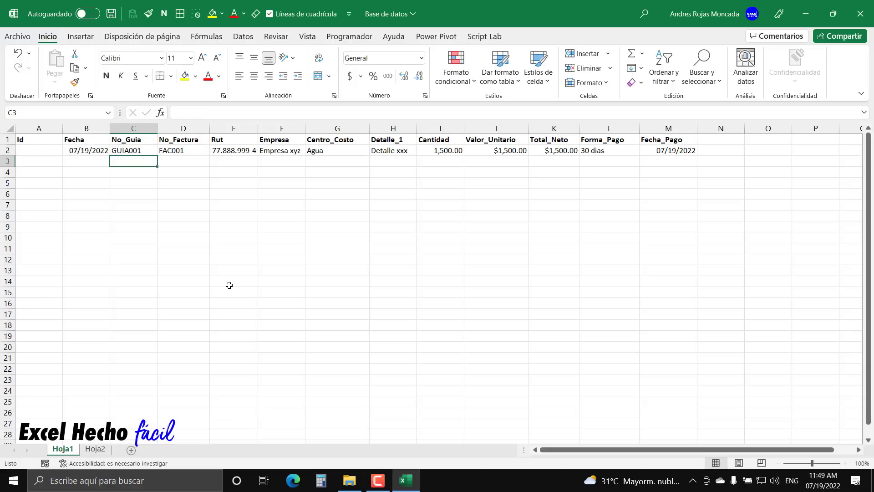
Enter 1 in cell A2 under Id.
{"action": "key", "text": "Up"}
{"action": "key", "text": "Left"}
{"action": "key", "text": "Left"}
{"action": "type", "text": "1"}
{"action": "key", "text": "Return"}
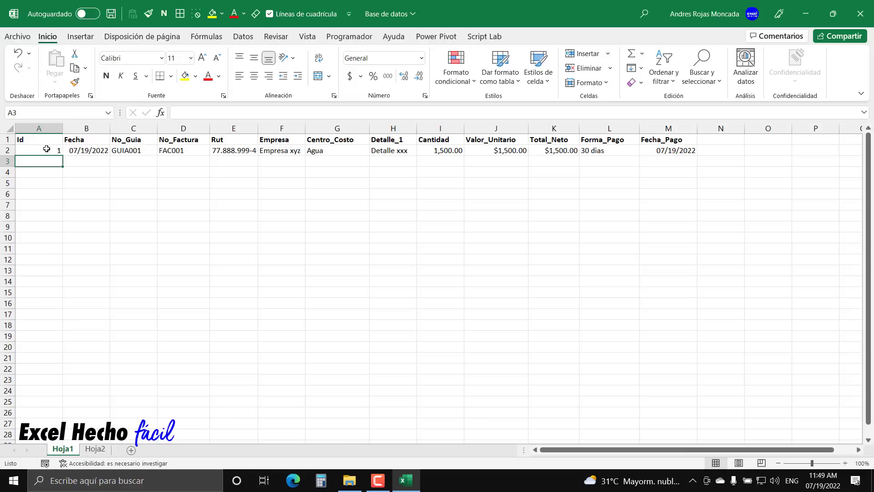
Convert the range A1:M2 on Hoja1 into a table whose first row holds the headers.
{"action": "left_click_drag", "start_coordinate": [45, 140], "coordinate": [676, 147]}
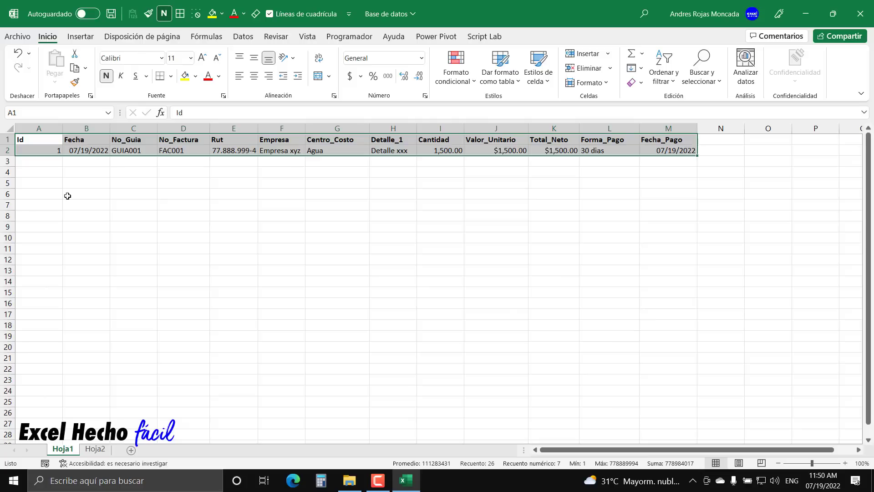
{"action": "key", "text": "ctrl+t"}
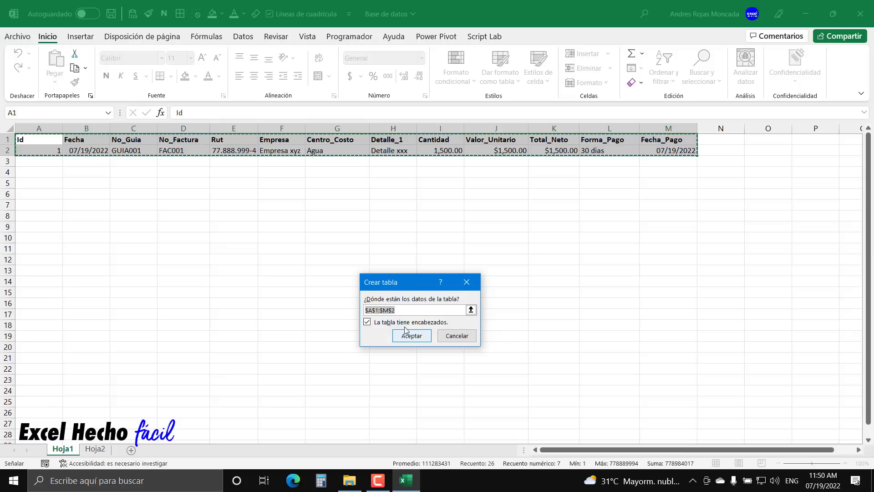
{"action": "left_click_drag", "start_coordinate": [403, 287], "coordinate": [297, 185]}
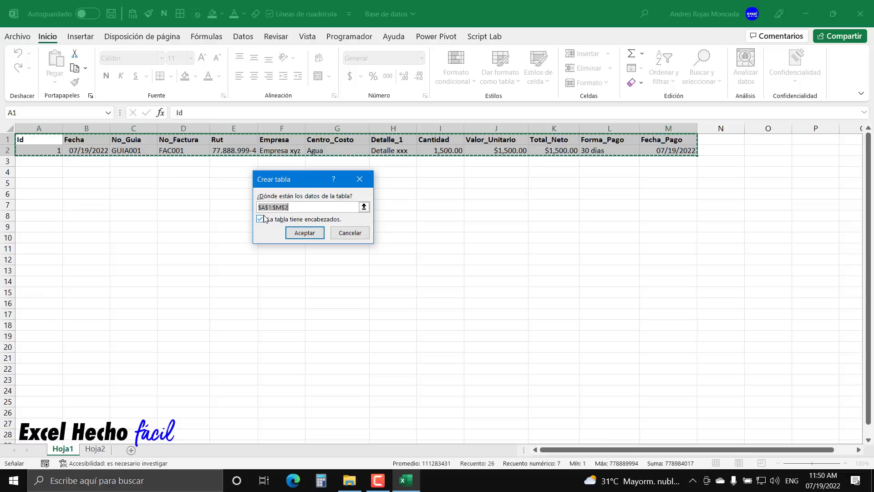
{"action": "left_click", "coordinate": [294, 236]}
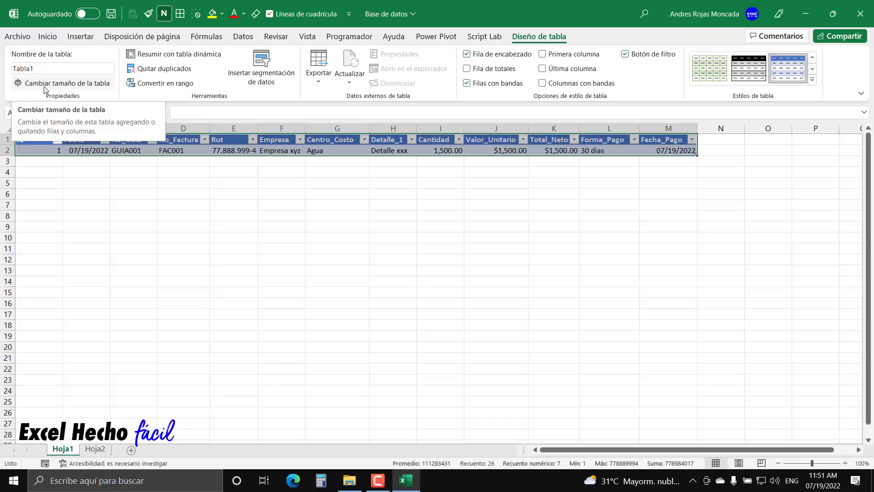
Name the new table BD.
{"action": "left_click", "coordinate": [36, 67]}
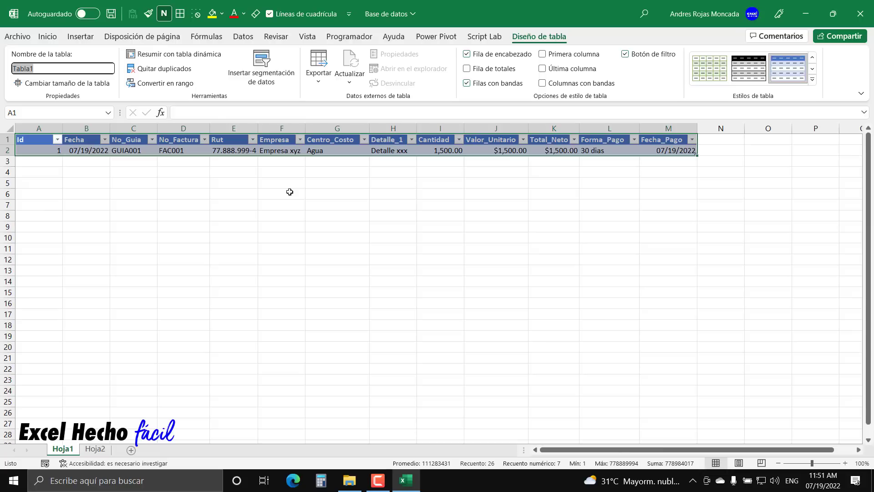
{"action": "type", "text": "BD"}
{"action": "key", "text": "Return"}
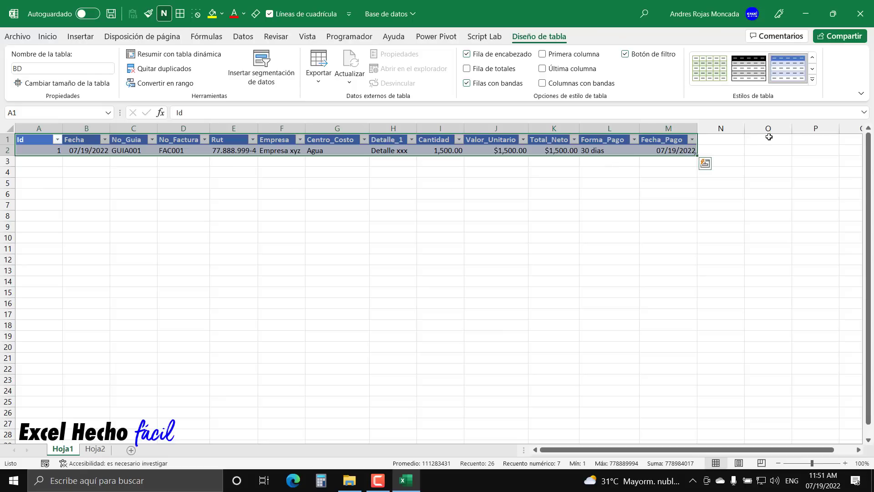
Draw a rounded rectangle about 1.5 inches wide and 0.68 inches high below the table, around E5:G8.
{"action": "left_click_drag", "start_coordinate": [770, 139], "coordinate": [769, 148]}
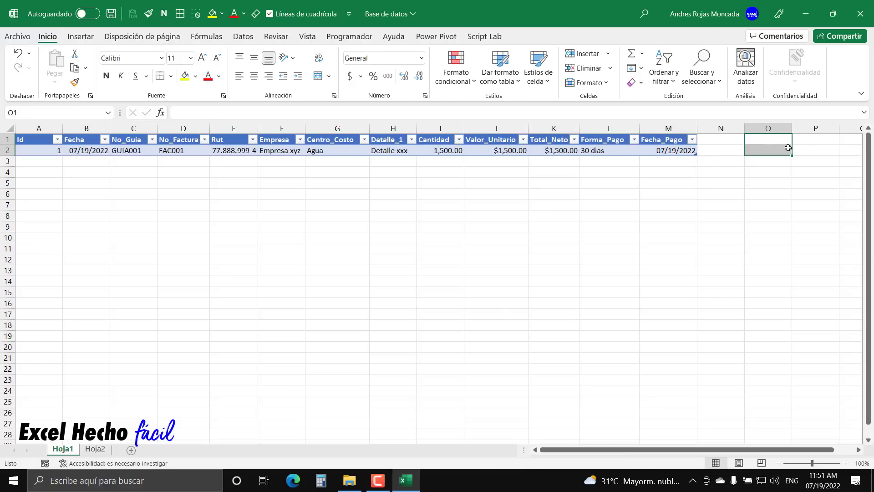
{"action": "left_click", "coordinate": [666, 169]}
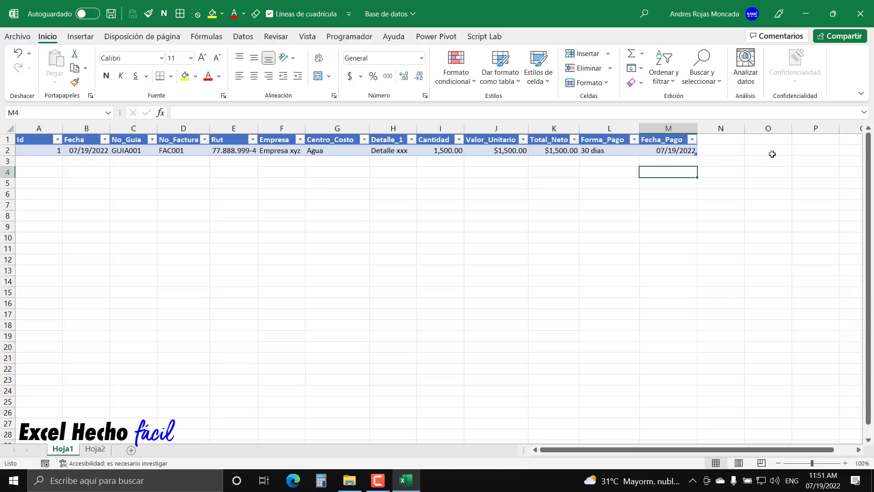
{"action": "left_click", "coordinate": [81, 36]}
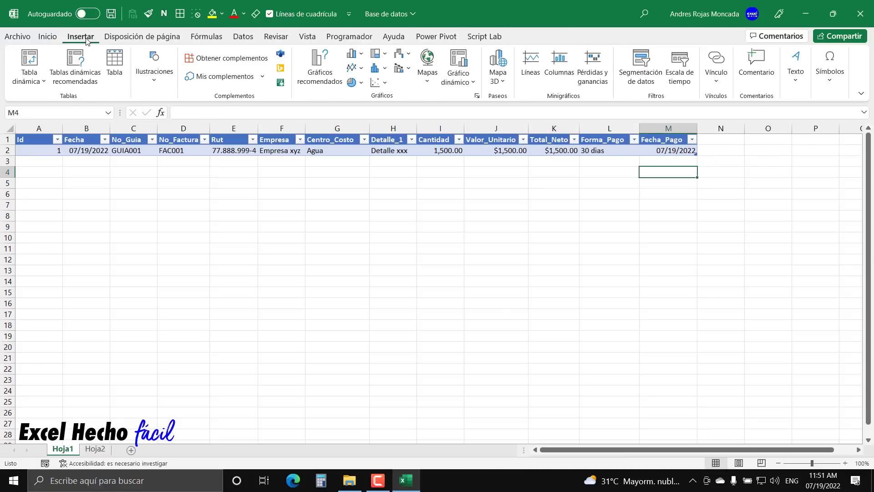
{"action": "left_click", "coordinate": [159, 89]}
{"action": "left_click", "coordinate": [178, 119]}
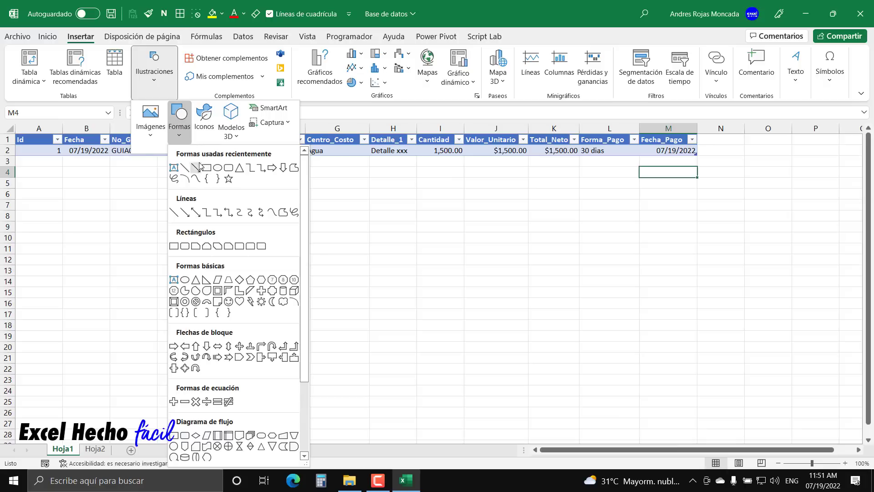
{"action": "left_click", "coordinate": [218, 168]}
{"action": "left_click_drag", "start_coordinate": [245, 181], "coordinate": [327, 218]}
Label the rounded rectangle Ejecutar and set its text size to 15.
{"action": "right_click", "coordinate": [305, 205]}
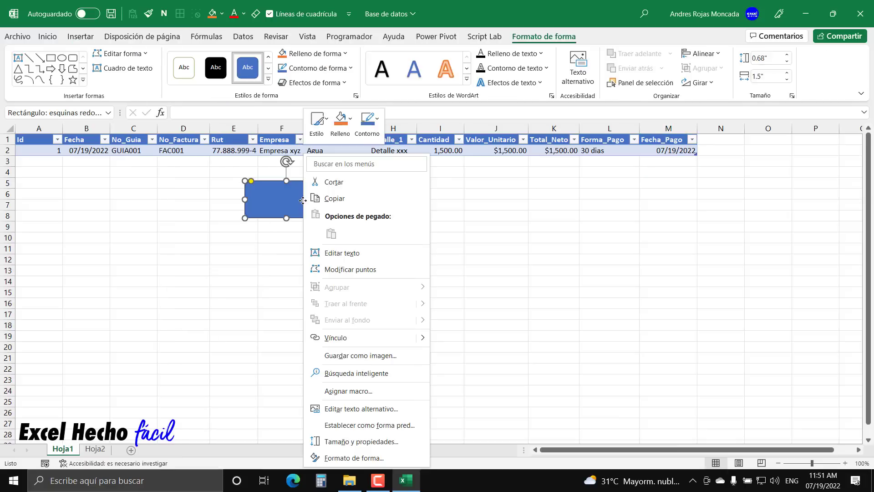
{"action": "left_click", "coordinate": [341, 251]}
{"action": "type", "text": "E"}
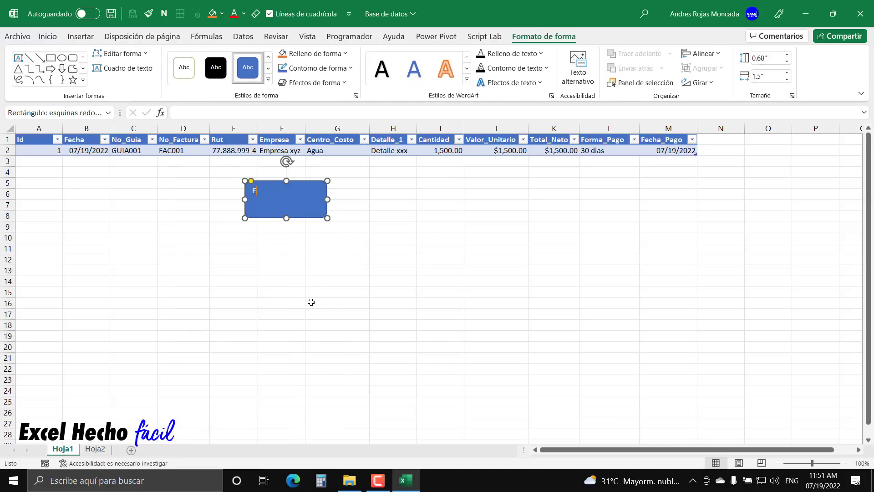
{"action": "type", "text": "jecutar"}
{"action": "key", "text": "Return"}
{"action": "left_click", "coordinate": [49, 38]}
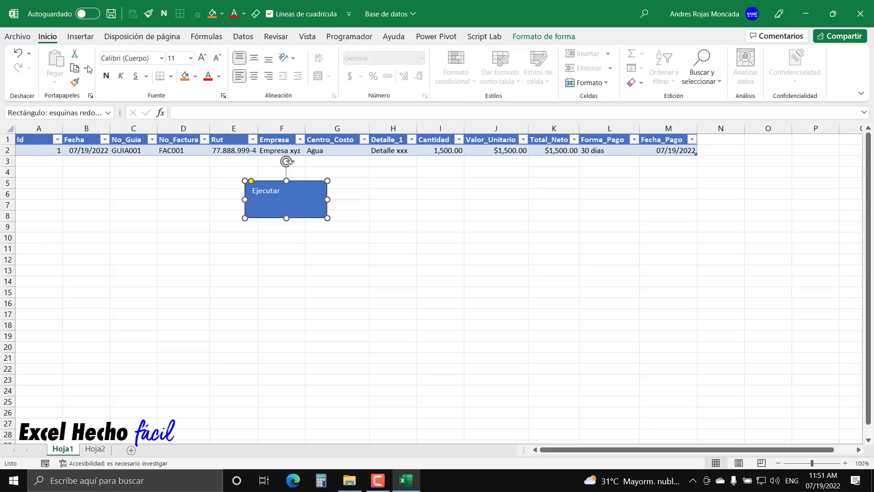
{"action": "left_click", "coordinate": [184, 61]}
{"action": "type", "text": "15"}
{"action": "key", "text": "Return"}
Move the Ejecutar shape beside the table and shrink it to fit cells O1:O2.
{"action": "left_click_drag", "start_coordinate": [308, 190], "coordinate": [790, 152]}
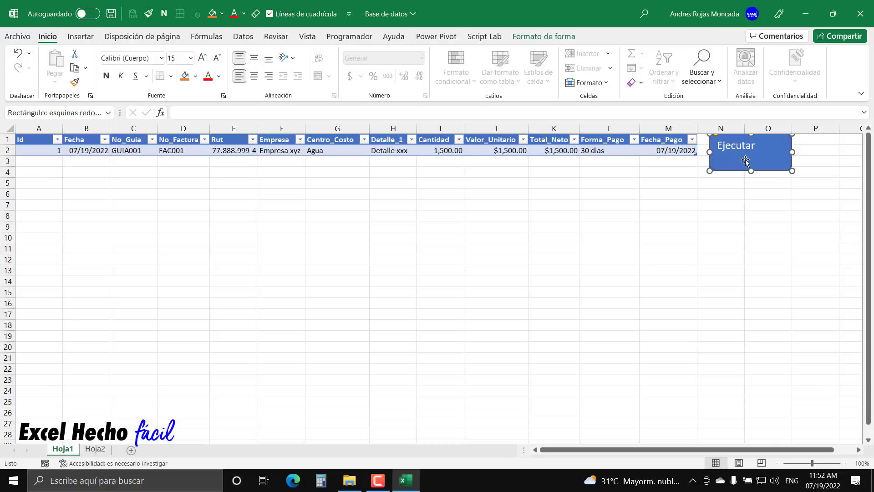
{"action": "left_click_drag", "start_coordinate": [709, 152], "coordinate": [768, 156]}
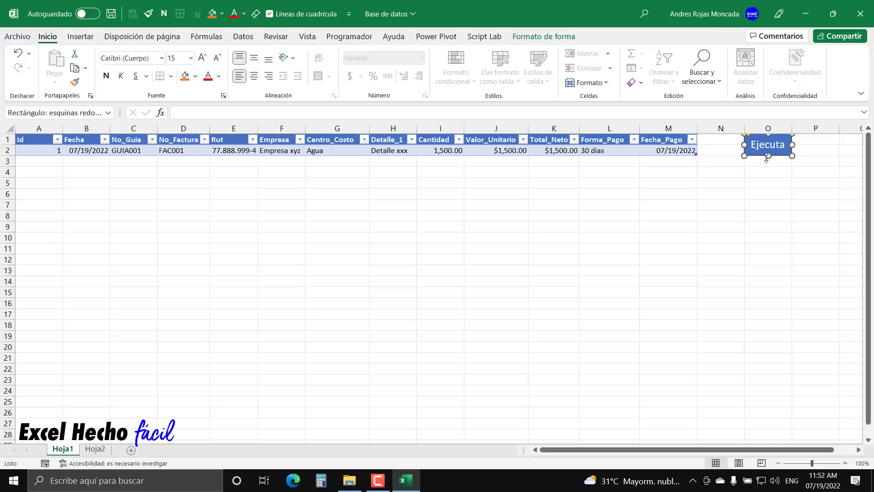
{"action": "mouse_move", "coordinate": [767, 155]}
{"action": "left_mouse_down"}
{"action": "mouse_move", "coordinate": [764, 202]}
{"action": "mouse_move", "coordinate": [765, 156]}
{"action": "left_mouse_up"}
Try text size 14 on the Ejecutar shape and settle on size 12.
{"action": "left_click", "coordinate": [178, 59]}
{"action": "type", "text": "14"}
{"action": "key", "text": "Return"}
{"action": "left_click", "coordinate": [177, 59]}
{"action": "type", "text": "12"}
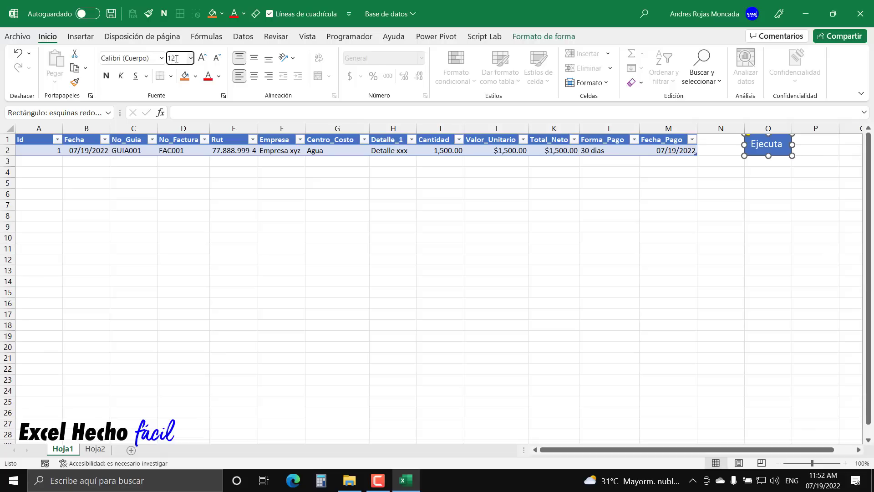
{"action": "key", "text": "Return"}
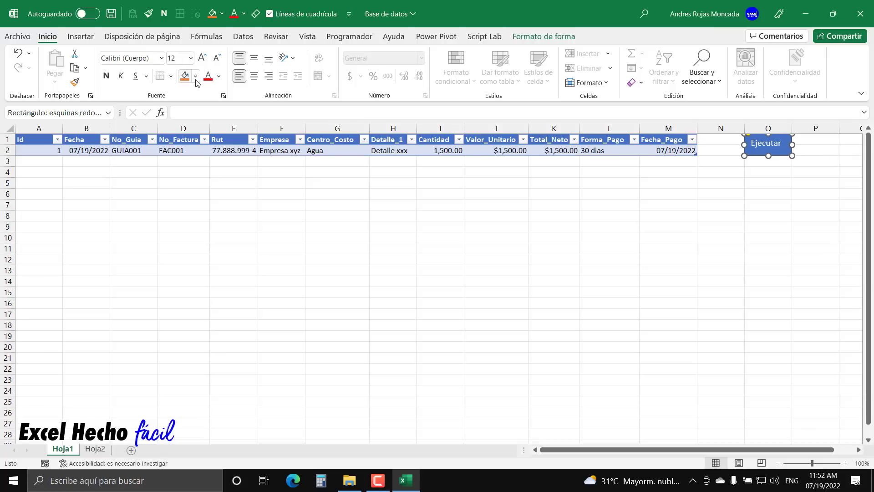
Center the Ejecutar label vertically and horizontally, make it bold, and deselect the shape.
{"action": "left_click", "coordinate": [254, 57]}
{"action": "left_click", "coordinate": [254, 76]}
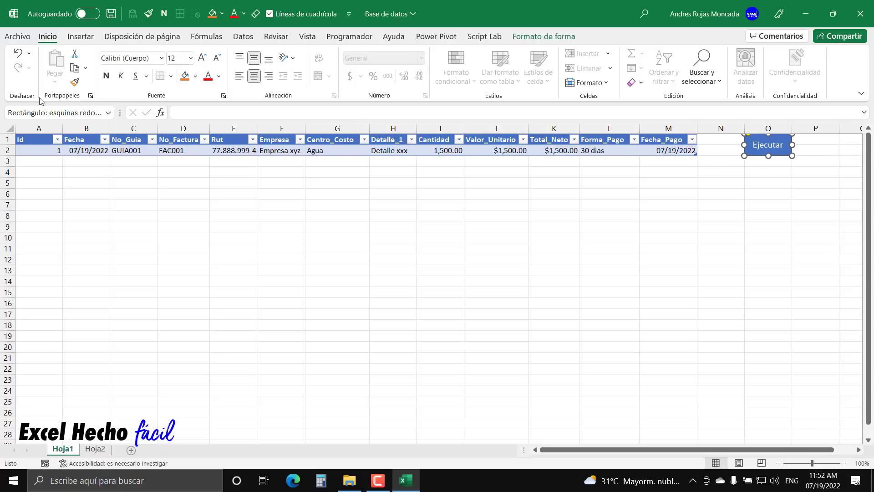
{"action": "left_click", "coordinate": [106, 76]}
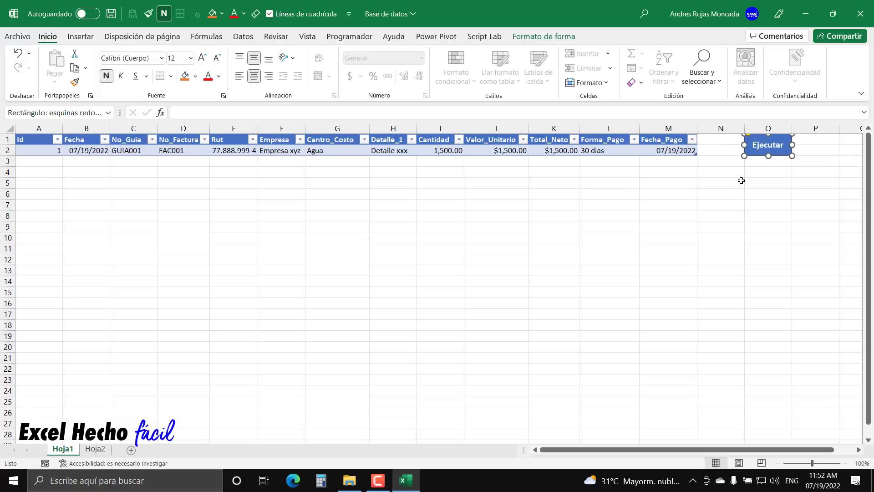
{"action": "key", "text": "Escape"}
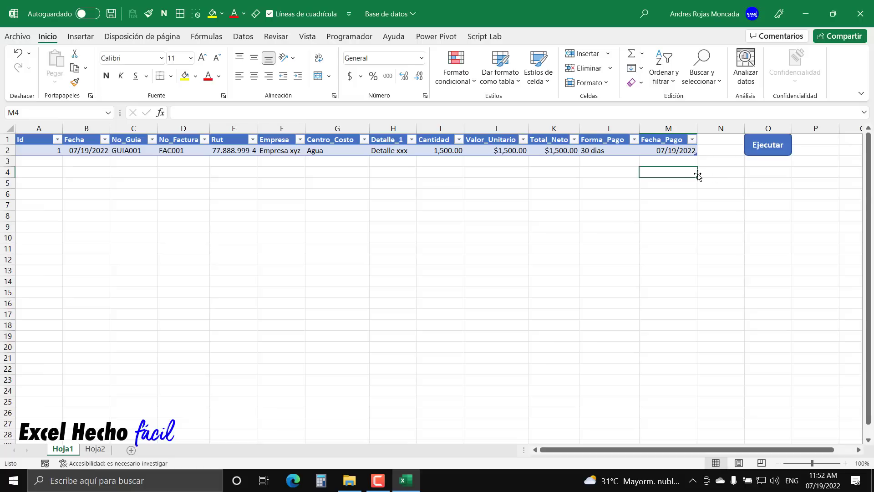
{"action": "left_click", "coordinate": [774, 171]}
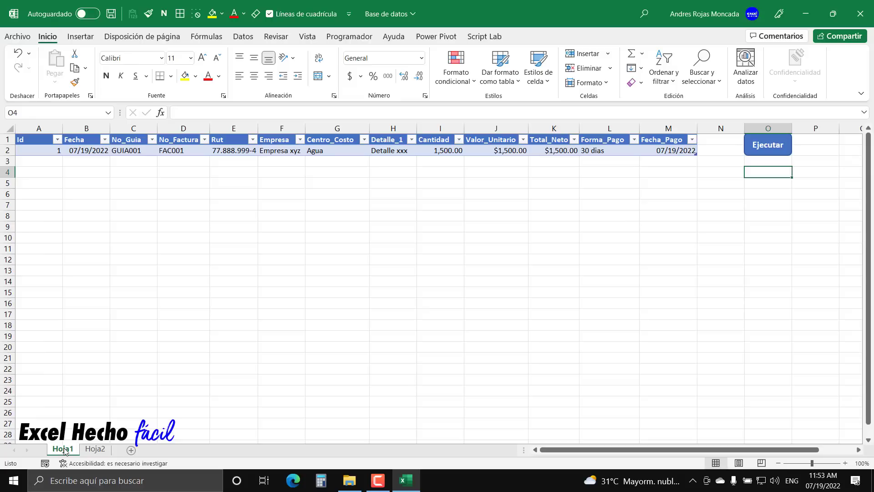
Rename the sheet Hoja1 as Base de datos, correcting any typing slip in the name.
{"action": "left_click_drag", "start_coordinate": [65, 450], "coordinate": [95, 393]}
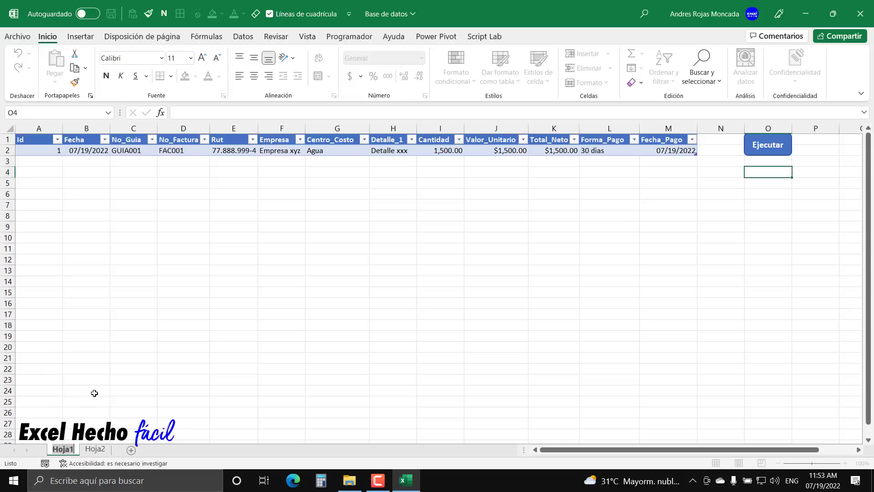
{"action": "type", "text": "Base ded atos"}
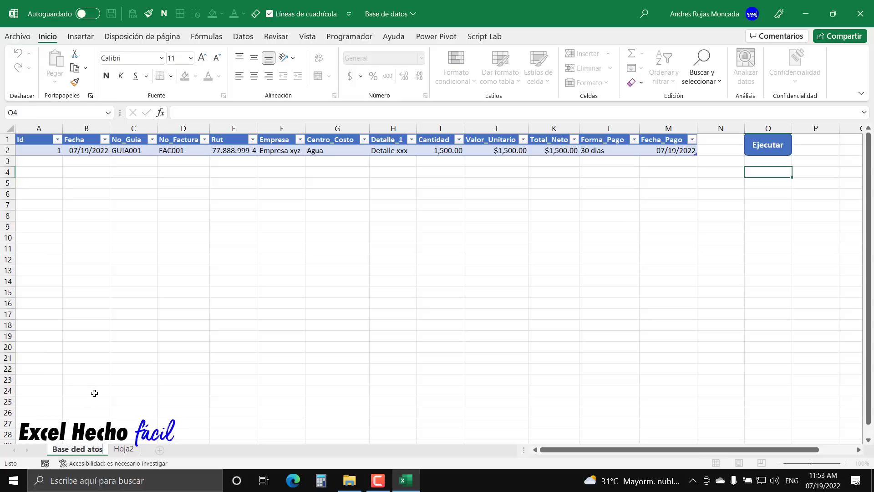
{"action": "key", "text": "Return"}
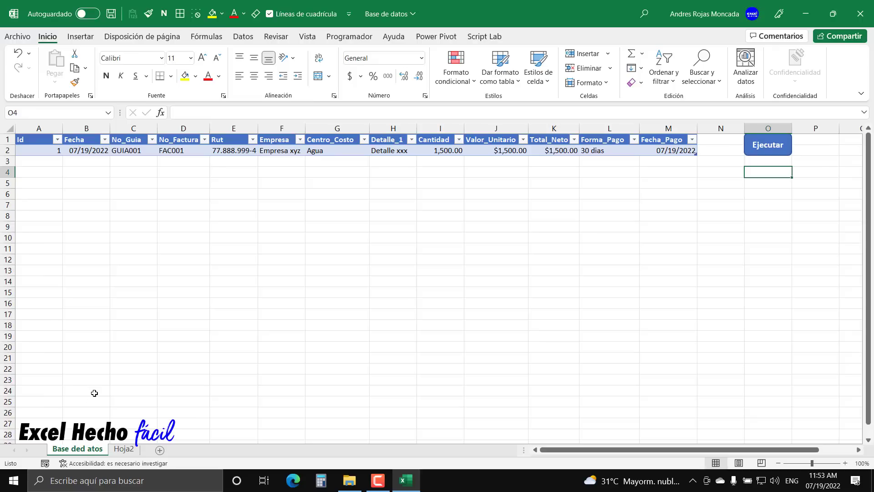
{"action": "double_click", "coordinate": [81, 449]}
{"action": "type", "text": "Base de datos"}
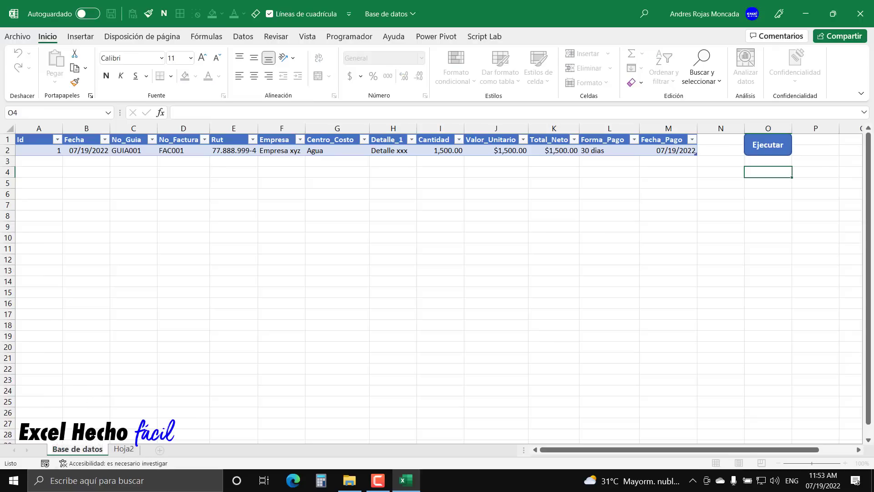
{"action": "key", "text": "Return"}
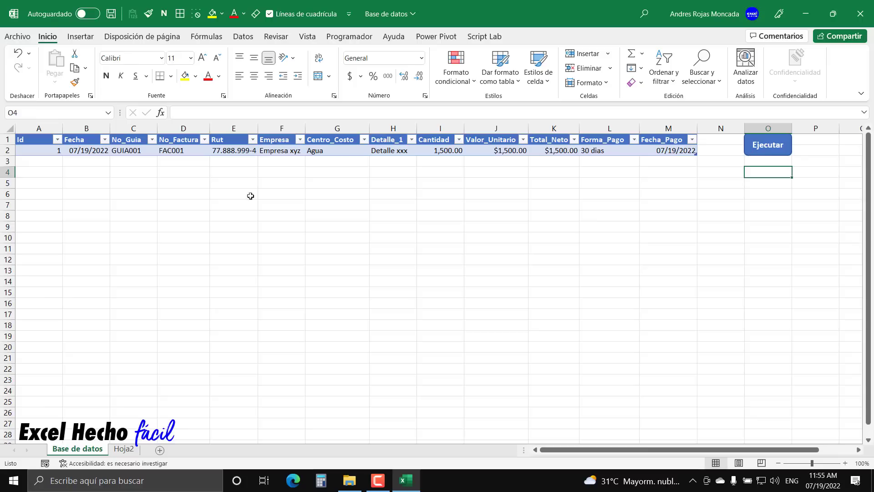
Rename the sheet Hoja2, which holds the Centro costo and Forma pago lists, as Listas.
{"action": "left_click", "coordinate": [130, 449]}
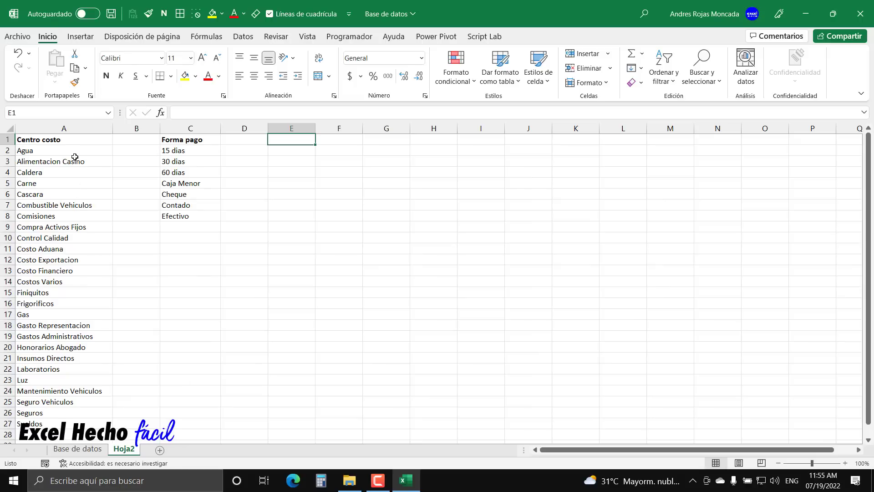
{"action": "left_click_drag", "start_coordinate": [73, 140], "coordinate": [56, 422]}
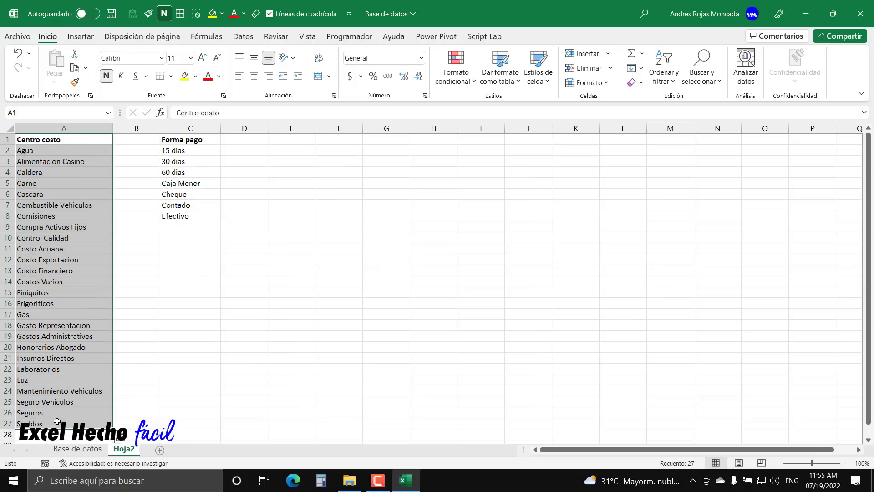
{"action": "left_click_drag", "start_coordinate": [208, 139], "coordinate": [201, 212]}
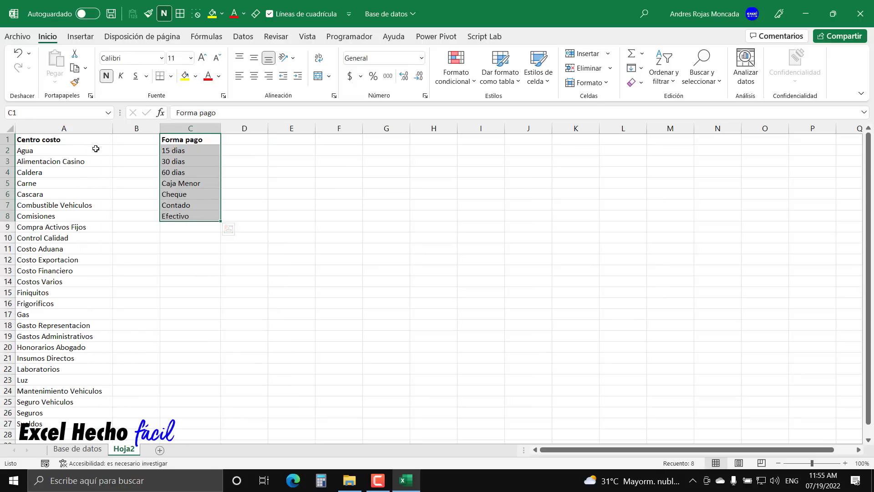
{"action": "left_click_drag", "start_coordinate": [89, 139], "coordinate": [70, 424]}
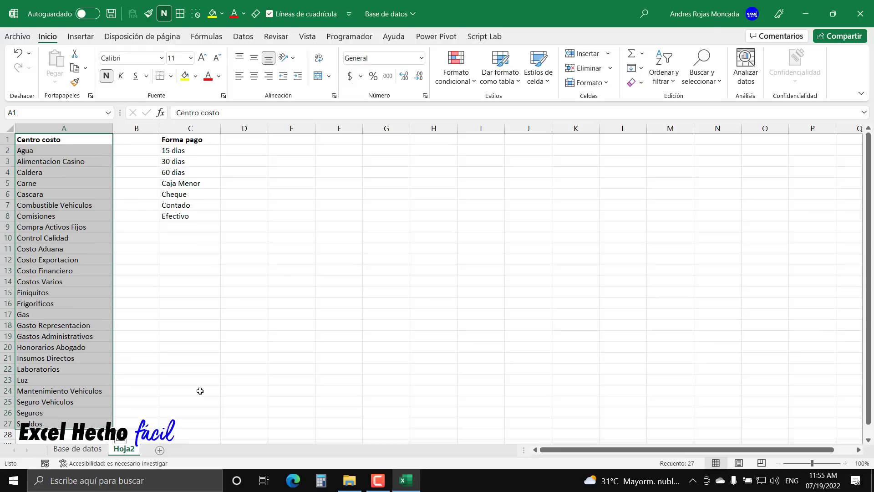
{"action": "double_click", "coordinate": [124, 450]}
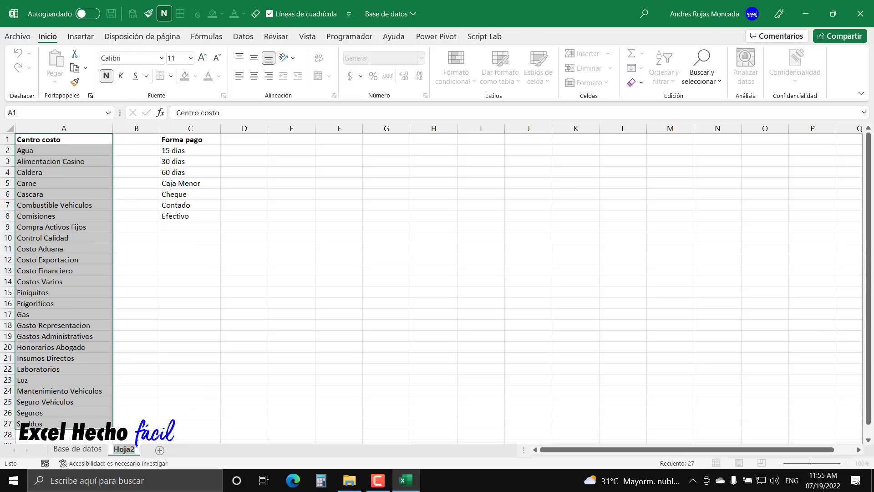
{"action": "type", "text": "Listas"}
{"action": "key", "text": "Return"}
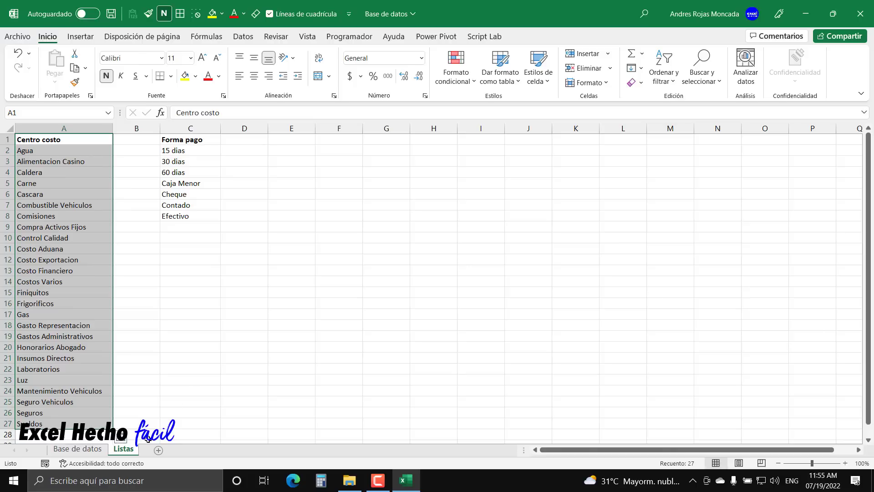
Set the tab color of the Base de datos sheet to the darkest blue theme shade.
{"action": "right_click", "coordinate": [137, 450]}
{"action": "key", "text": "Escape"}
{"action": "left_click", "coordinate": [96, 452]}
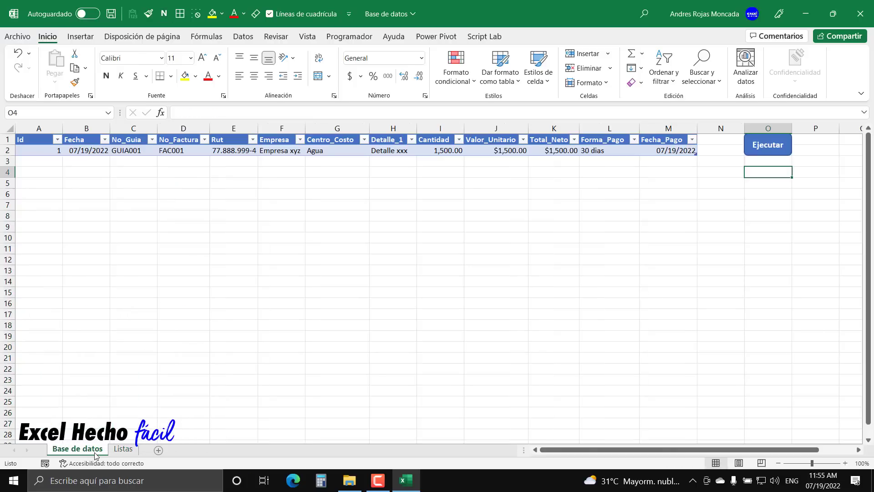
{"action": "right_click", "coordinate": [95, 453]}
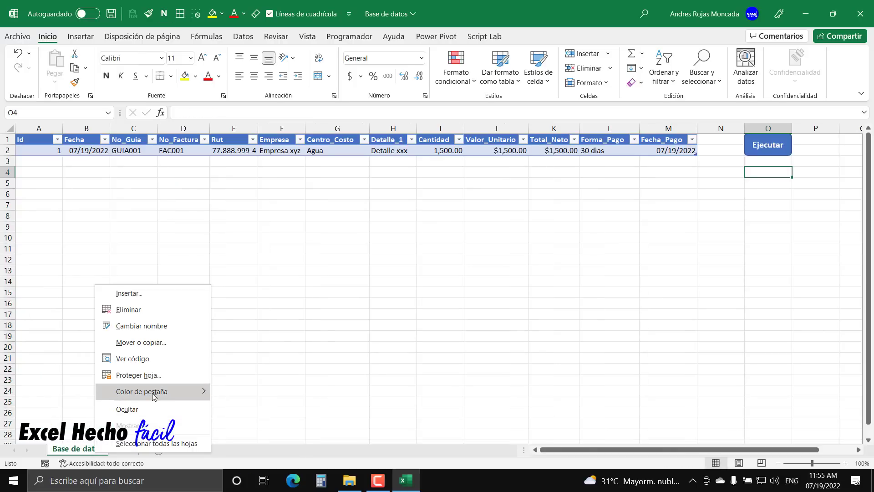
{"action": "mouse_move", "coordinate": [155, 393]}
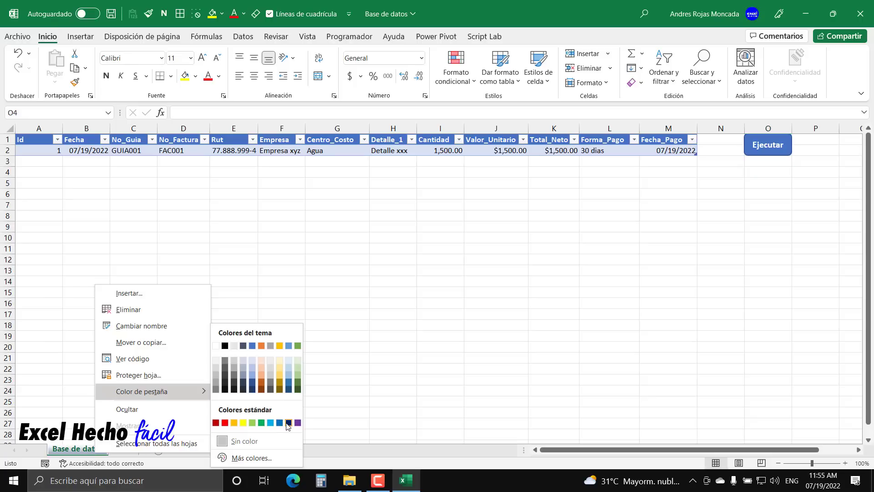
{"action": "left_click", "coordinate": [252, 391]}
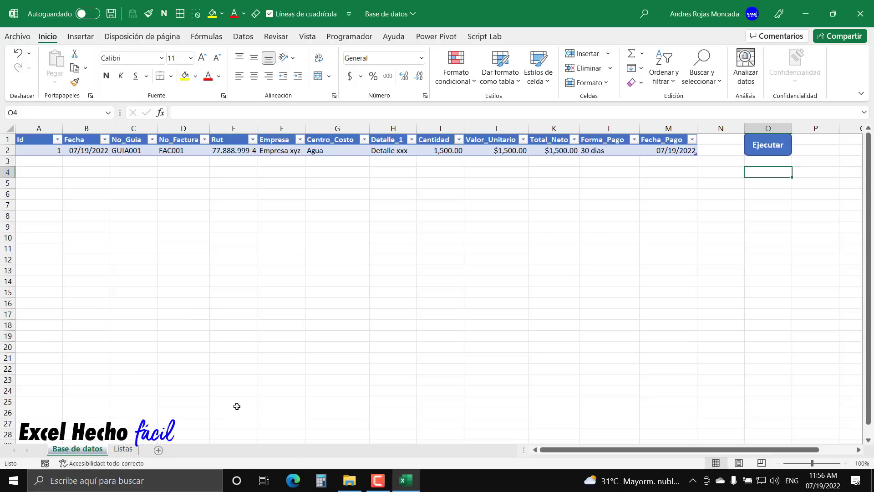
Convert the Centro costo list in A1:A27 of the Listas sheet into a table with headers.
{"action": "left_click", "coordinate": [122, 450]}
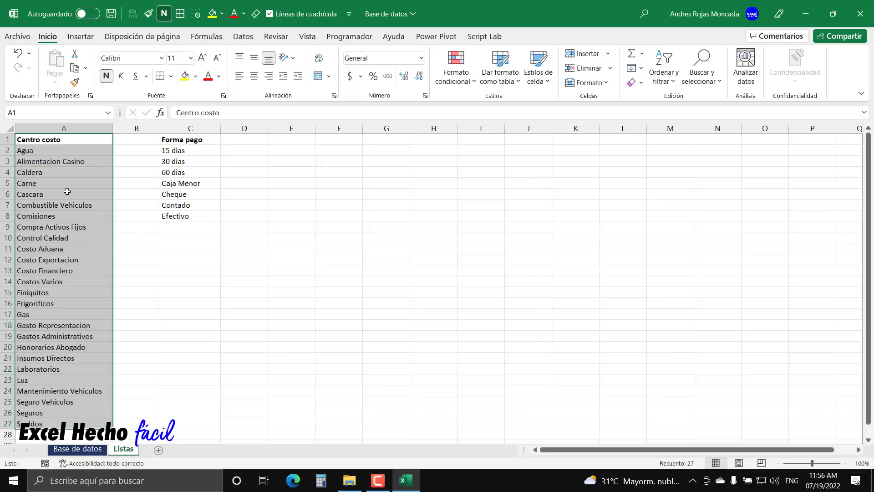
{"action": "left_click", "coordinate": [69, 141]}
{"action": "left_click_drag", "start_coordinate": [69, 141], "coordinate": [72, 424]}
{"action": "key", "text": "ctrl+t"}
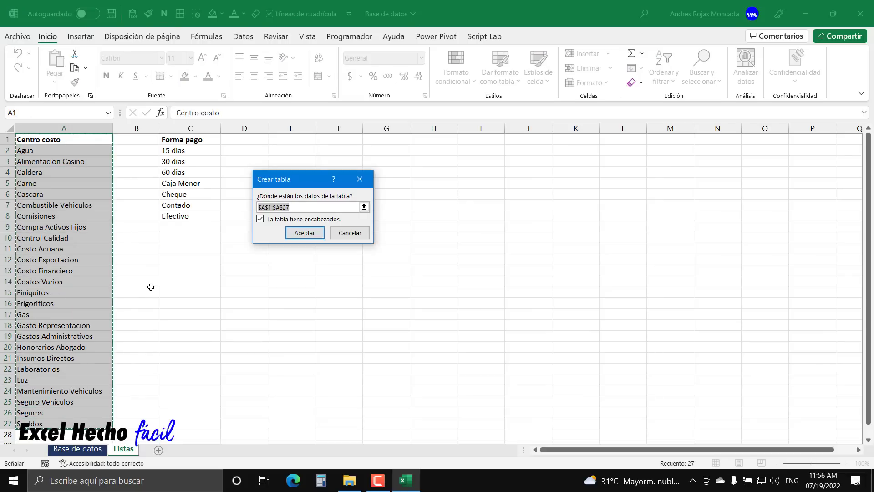
{"action": "left_click", "coordinate": [313, 231]}
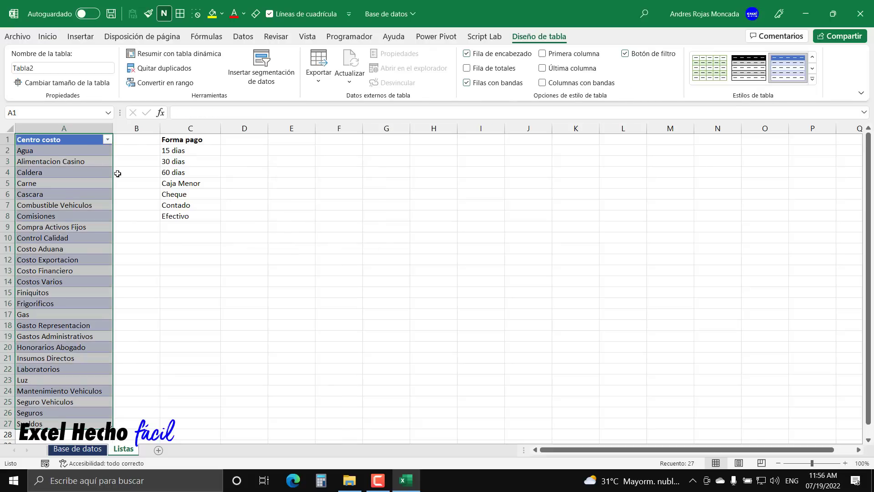
Name the Centro costo table lCentroCosto and check the name by selecting its range through it.
{"action": "left_click", "coordinate": [73, 69]}
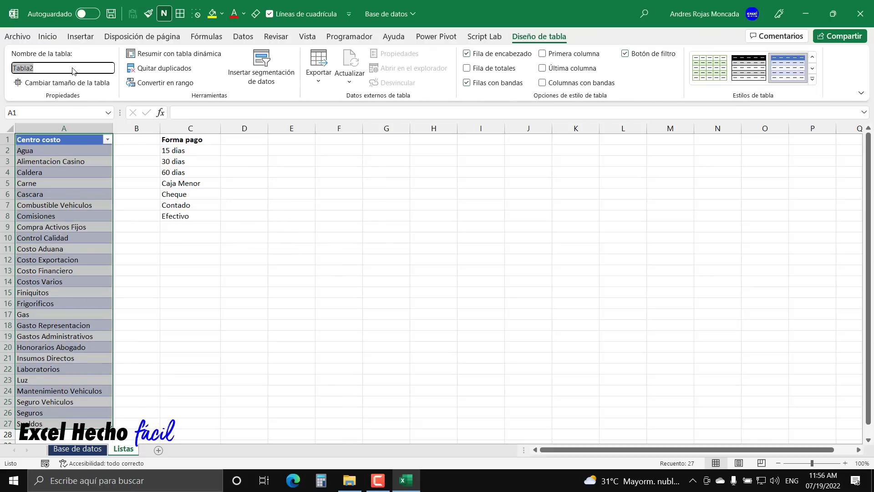
{"action": "key", "text": "BackSpace"}
{"action": "type", "text": "lCentro"}
{"action": "type", "text": "Costo"}
{"action": "key", "text": "Return"}
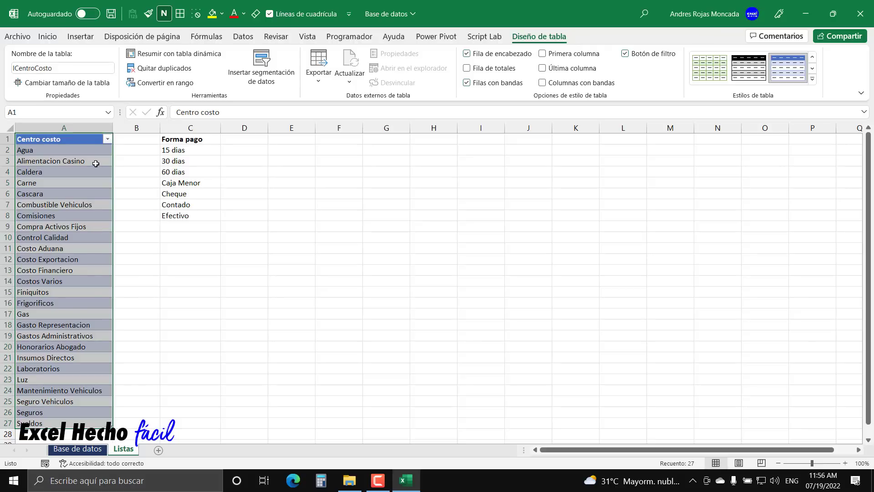
{"action": "left_click", "coordinate": [282, 140]}
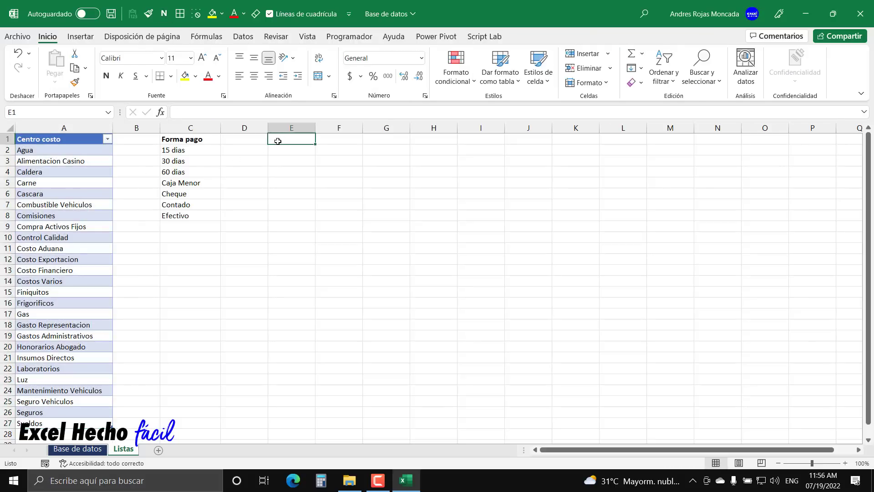
{"action": "left_click", "coordinate": [108, 112]}
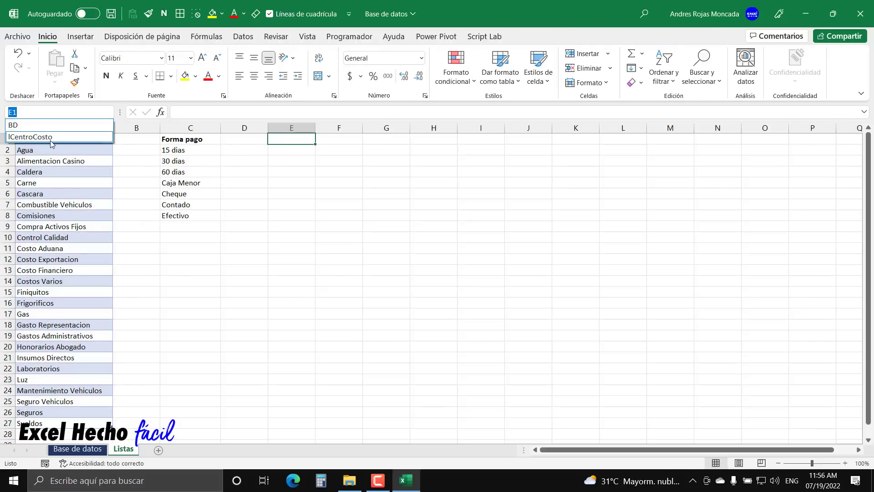
{"action": "left_click", "coordinate": [51, 137]}
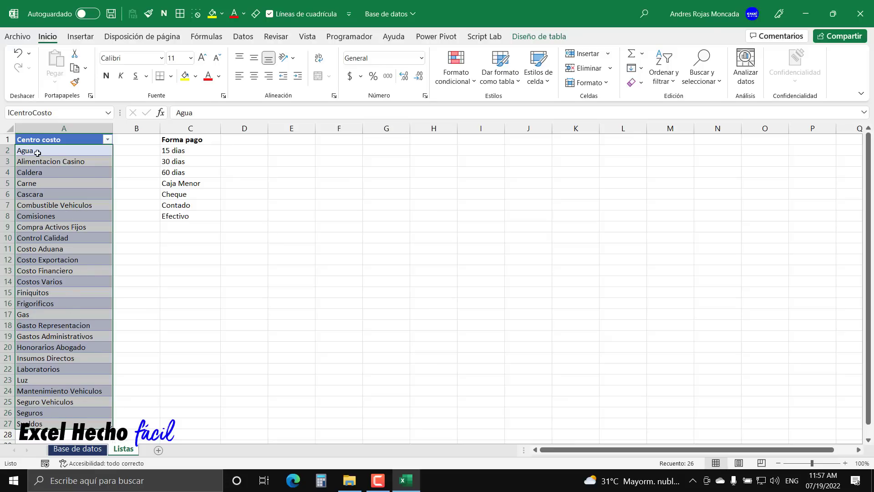
Convert the Forma pago list in C1:C8 into a table with headers.
{"action": "left_click", "coordinate": [202, 143]}
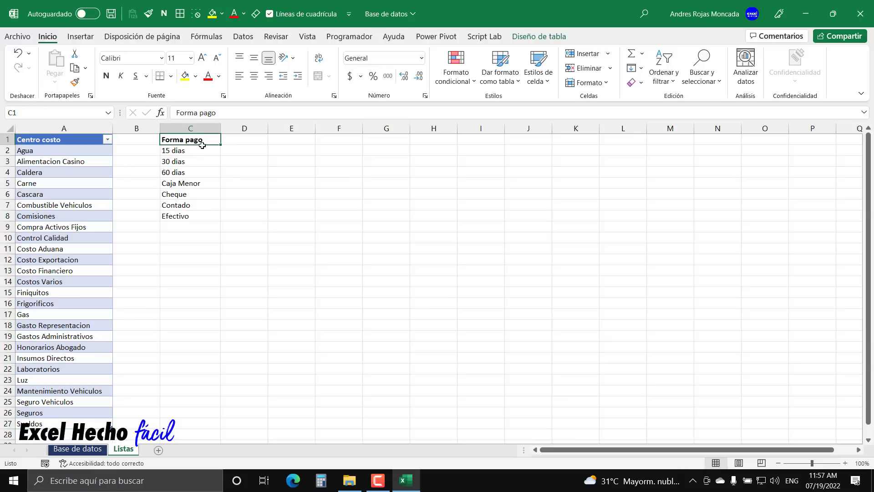
{"action": "left_click_drag", "start_coordinate": [202, 144], "coordinate": [201, 214]}
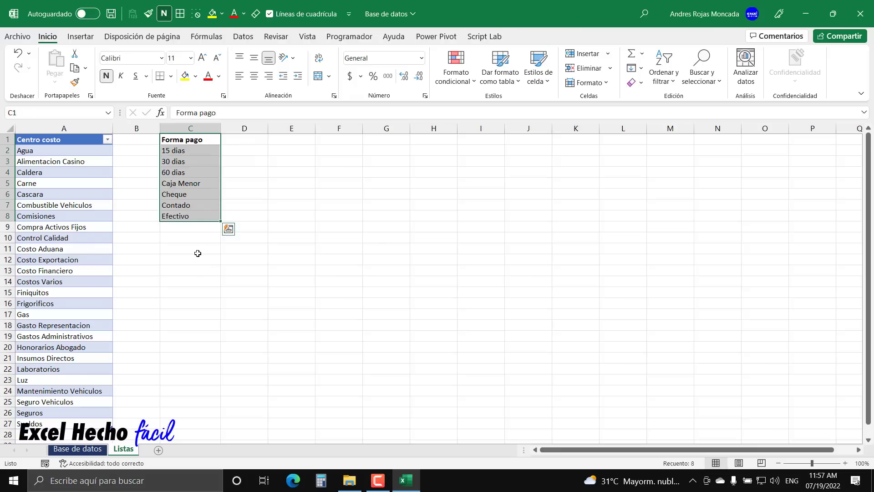
{"action": "key", "text": "ctrl+t"}
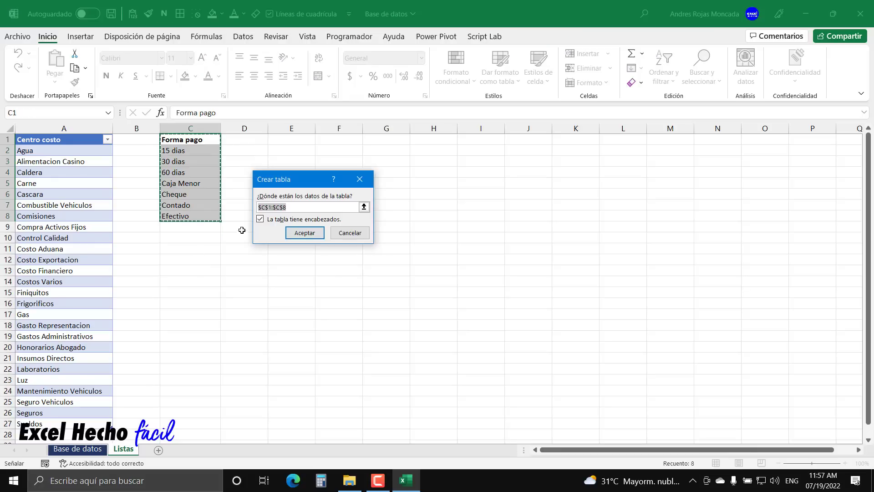
{"action": "left_click", "coordinate": [304, 232]}
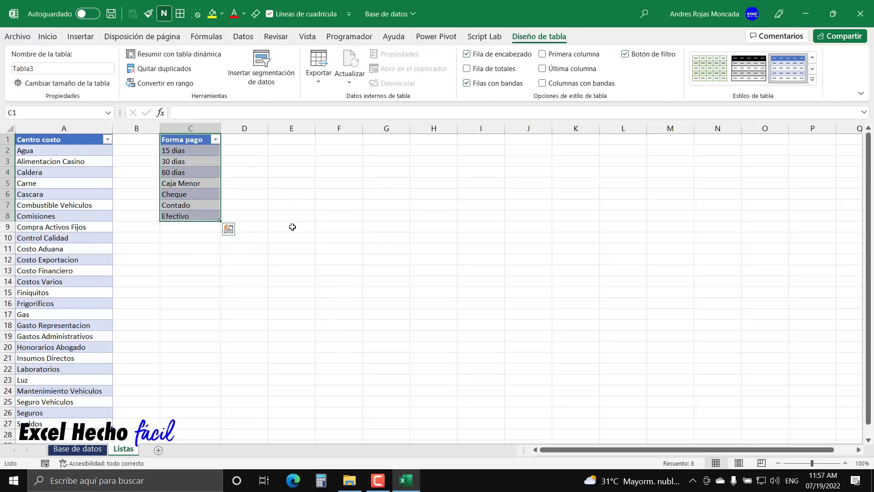
Name the Forma pago table lFormaPago and check the name by selecting its range through it.
{"action": "left_click", "coordinate": [199, 141]}
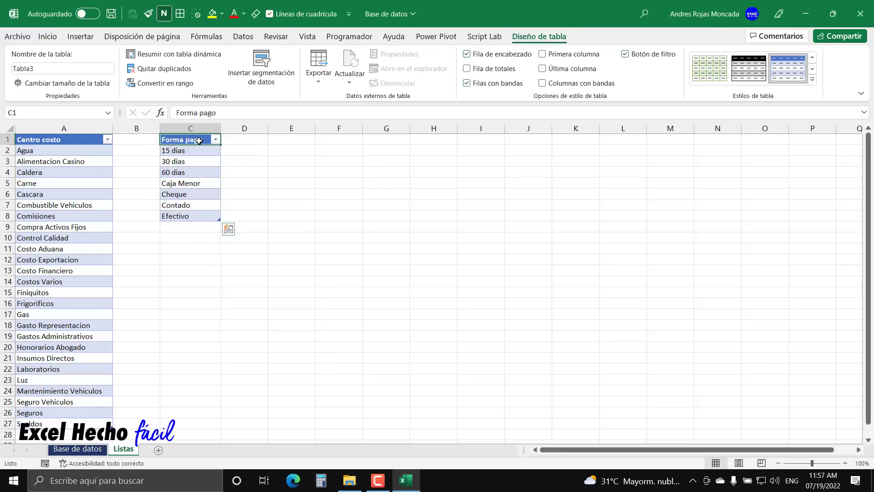
{"action": "left_click", "coordinate": [88, 69]}
{"action": "type", "text": "lForma"}
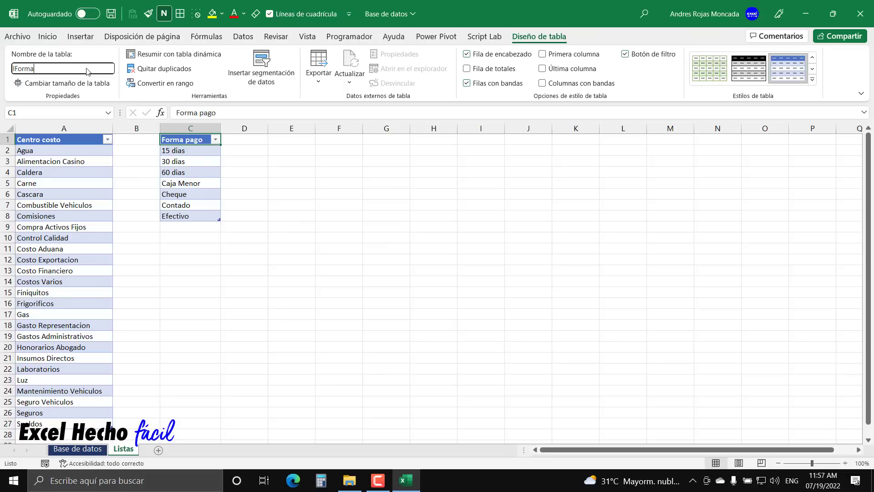
{"action": "type", "text": "Pago"}
{"action": "key", "text": "Return"}
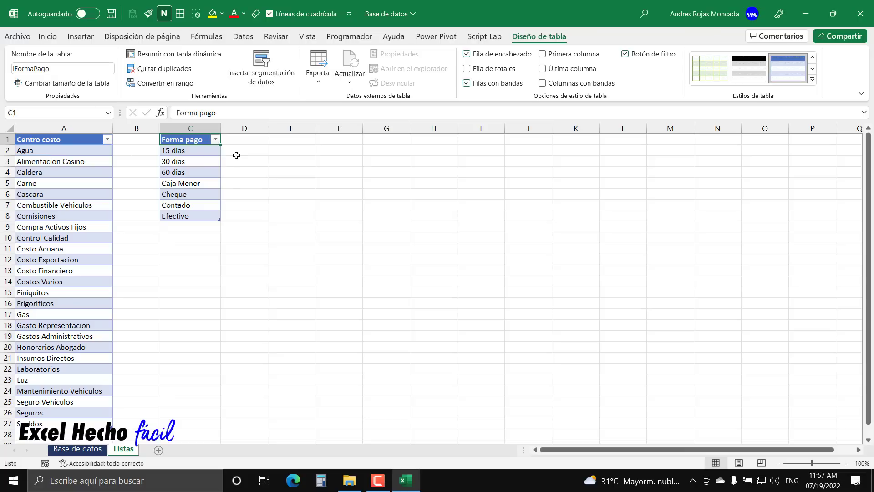
{"action": "left_click", "coordinate": [207, 238]}
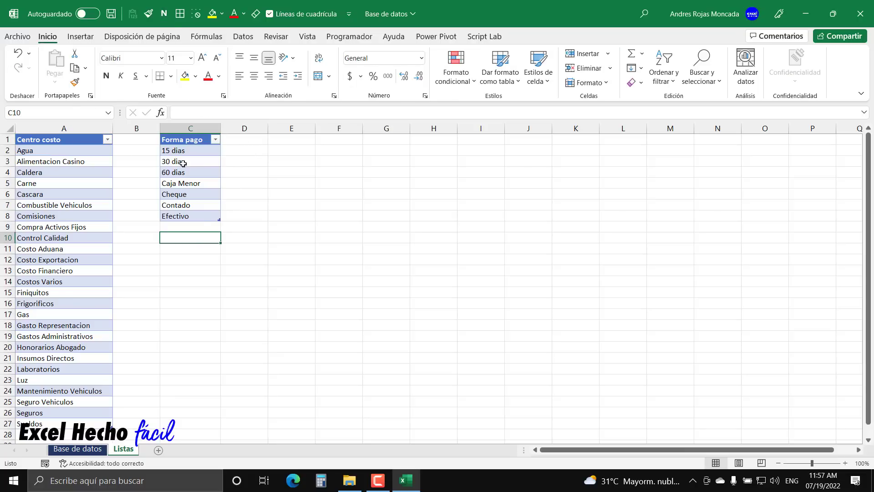
{"action": "left_click", "coordinate": [181, 140]}
{"action": "left_click", "coordinate": [107, 112]}
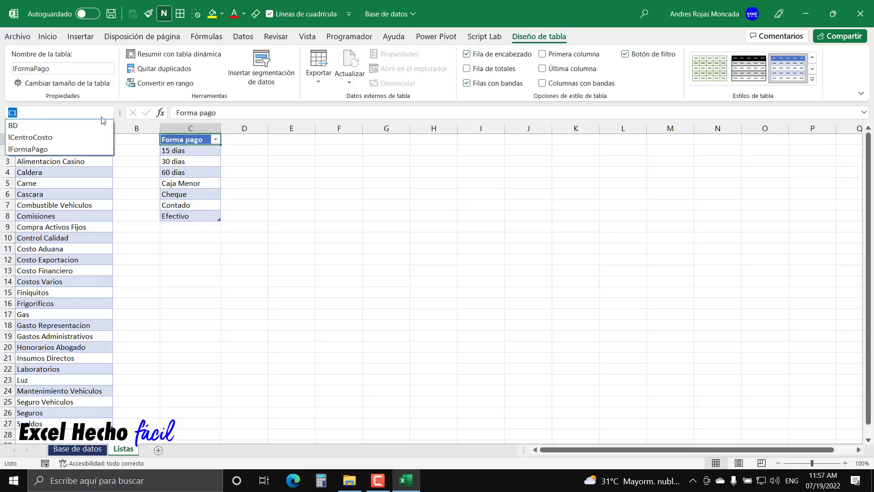
{"action": "left_click", "coordinate": [55, 149]}
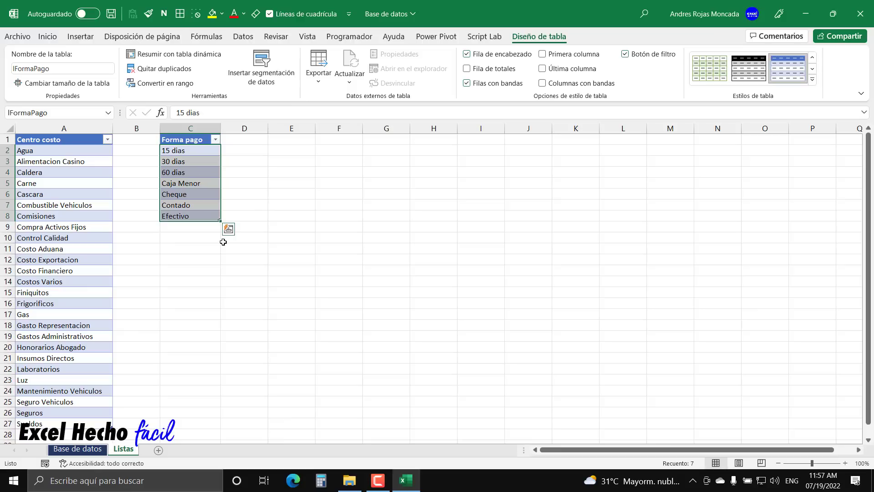
{"action": "left_click", "coordinate": [196, 235]}
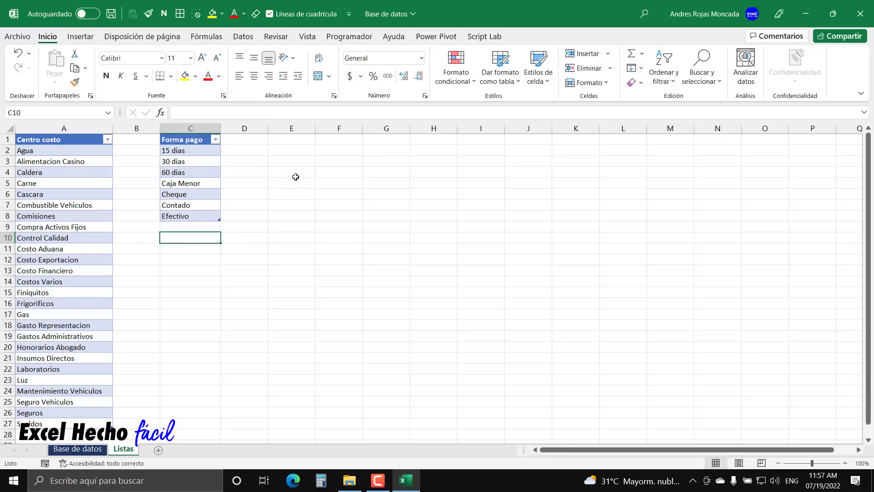
Review the Id column of the table on the Base de datos sheet, and return to the Listas sheet.
{"action": "left_click", "coordinate": [84, 449]}
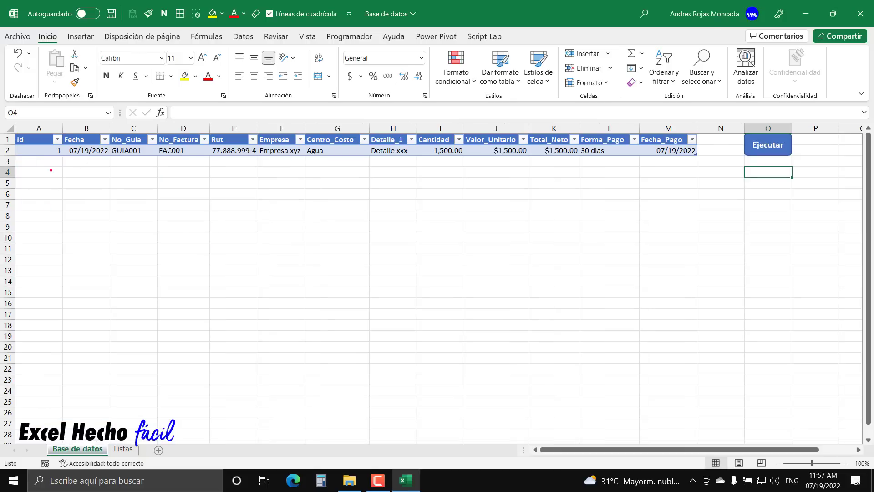
{"action": "left_click_drag", "start_coordinate": [51, 163], "coordinate": [50, 217]}
{"action": "left_click", "coordinate": [121, 449]}
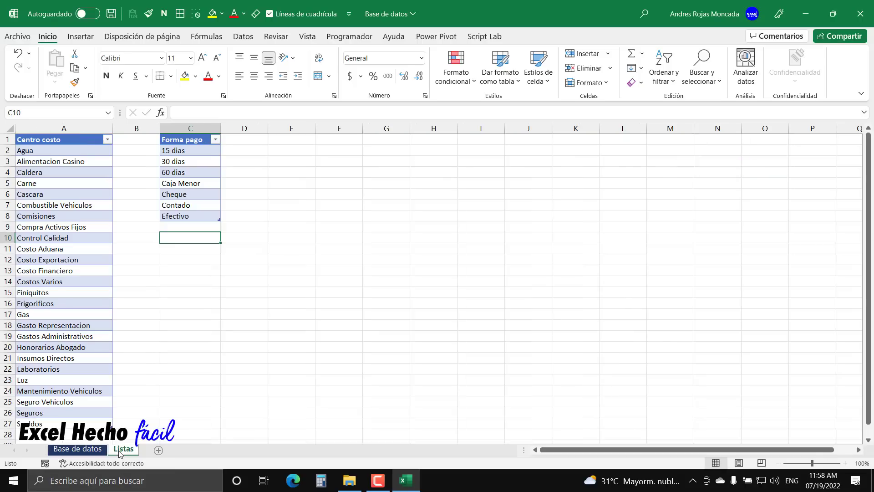
Enter the label "Ultimo consecutivo:" in cell E1 of the Listas sheet and make it bold.
{"action": "left_click", "coordinate": [279, 139]}
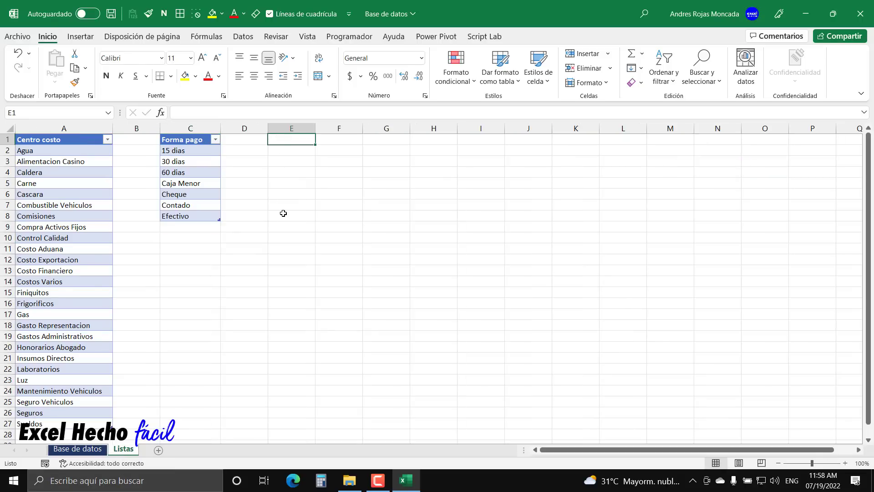
{"action": "type", "text": "Ultimo"}
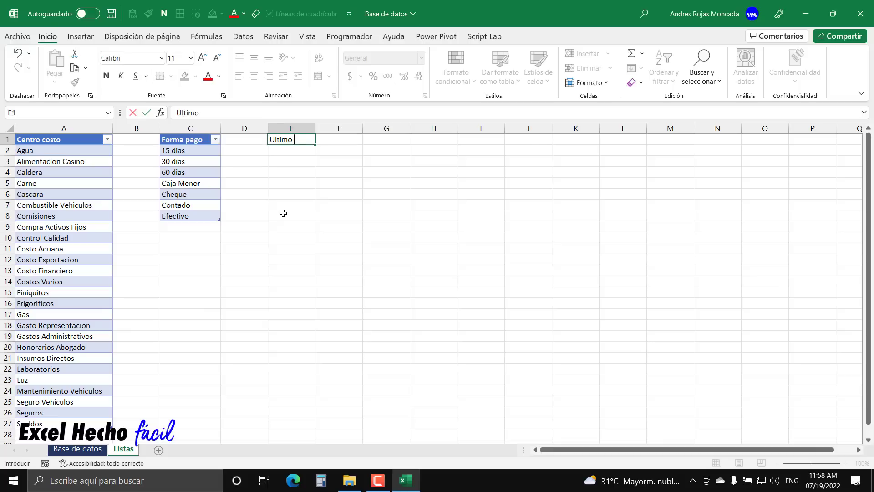
{"action": "type", "text": " consecutio"}
{"action": "key", "text": "BackSpace"}
{"action": "key", "text": "BackSpace"}
{"action": "type", "text": "tivo:"}
{"action": "key", "text": "ctrl+Return"}
{"action": "key", "text": "ctrl+n"}
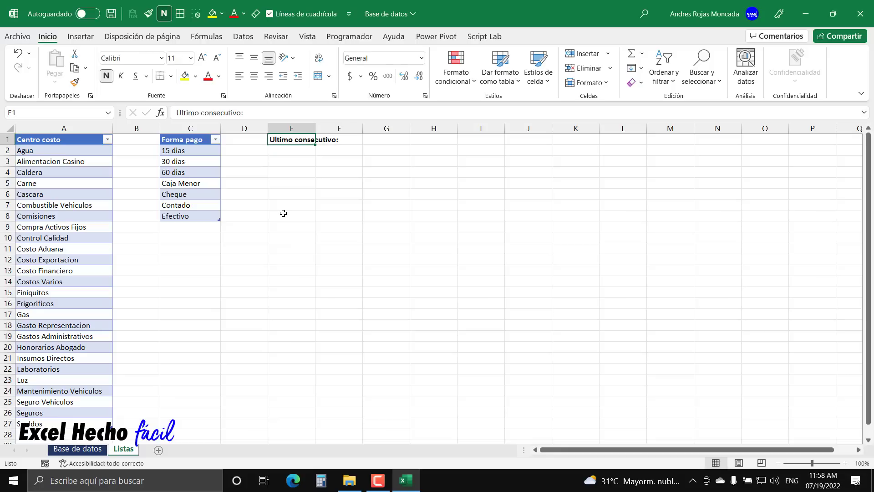
Give the Ultimo consecutivo label white text and a dark blue fill across E1:F1.
{"action": "left_click", "coordinate": [219, 76]}
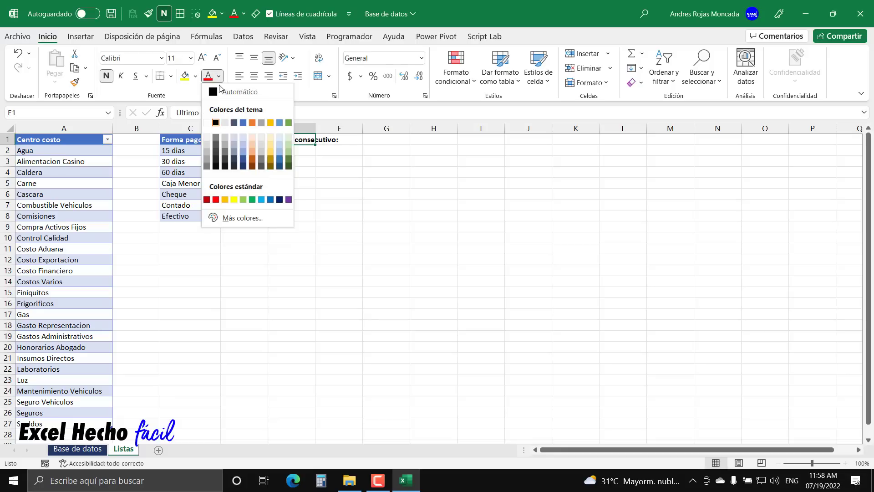
{"action": "left_click", "coordinate": [207, 124]}
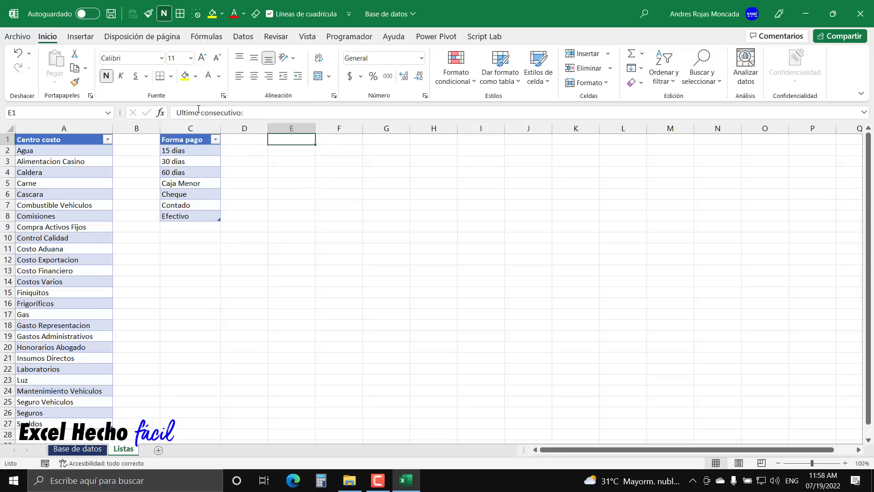
{"action": "left_click", "coordinate": [195, 76]}
{"action": "left_click", "coordinate": [219, 151]}
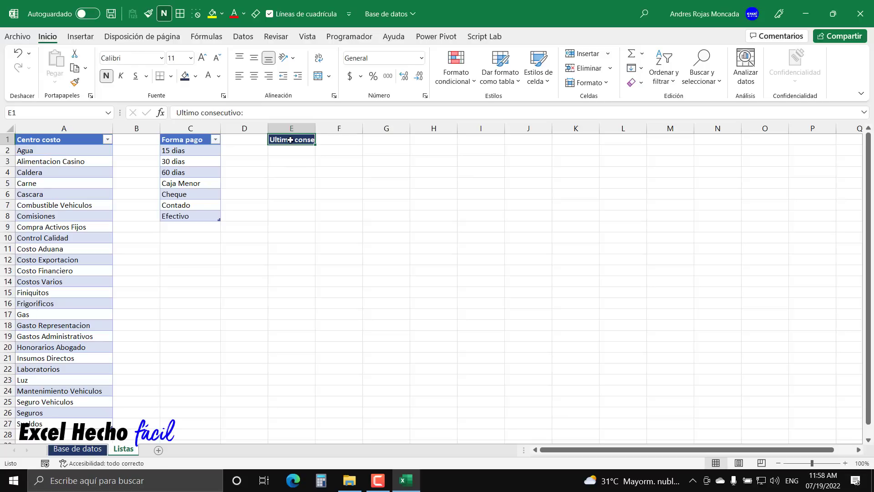
{"action": "left_click_drag", "start_coordinate": [292, 139], "coordinate": [336, 139]}
{"action": "left_click", "coordinate": [189, 78]}
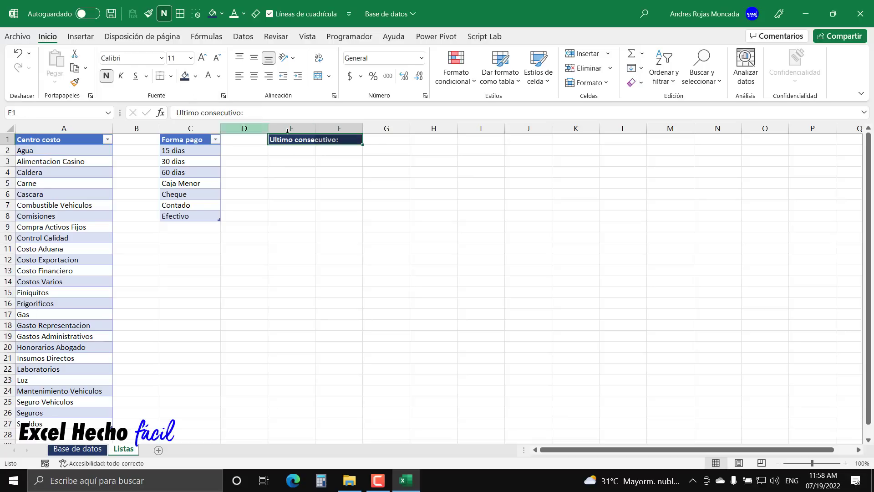
Fill the value cell G1 beside the Ultimo consecutivo label with light blue.
{"action": "left_click", "coordinate": [378, 139]}
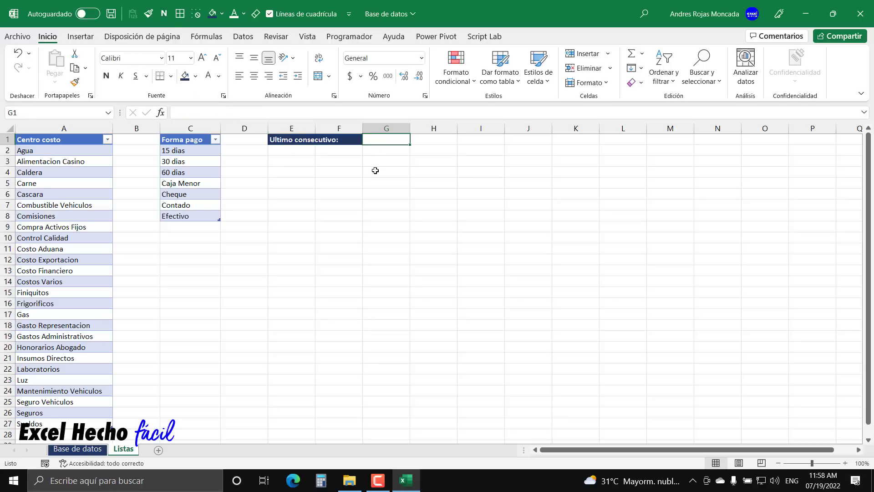
{"action": "left_click", "coordinate": [195, 76]}
{"action": "left_click", "coordinate": [220, 122]}
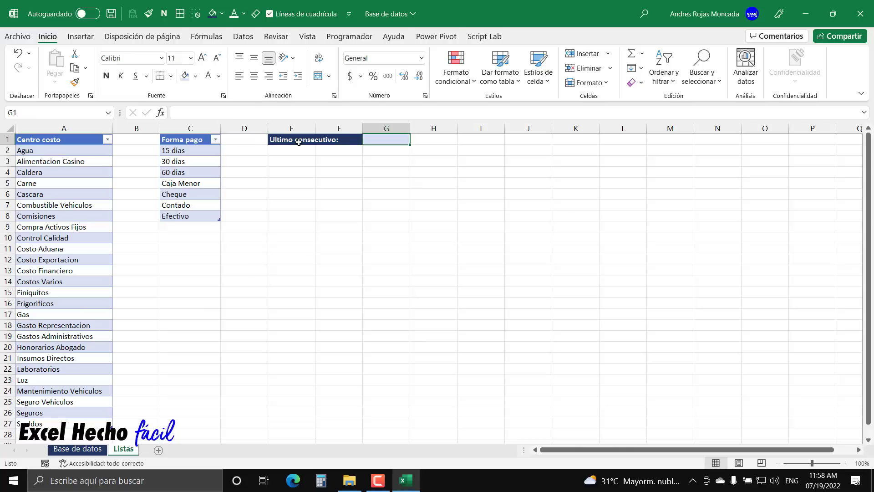
Add outside borders to the label range E1:F1 and to the value cell G1.
{"action": "left_click_drag", "start_coordinate": [289, 139], "coordinate": [339, 139]}
{"action": "left_click", "coordinate": [171, 76]}
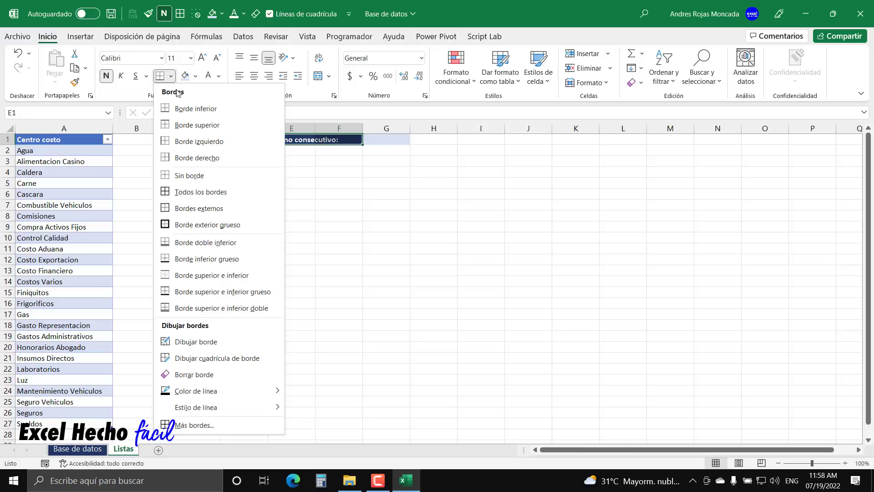
{"action": "left_click", "coordinate": [182, 208]}
{"action": "left_click", "coordinate": [376, 140]}
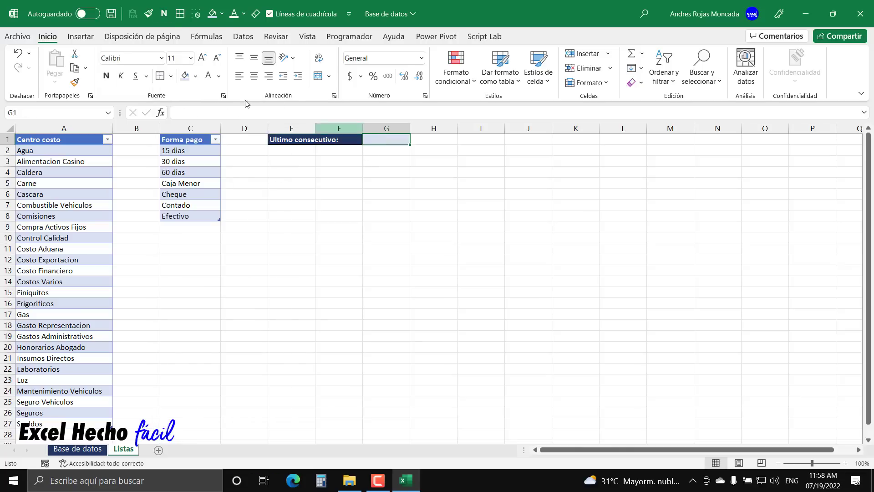
{"action": "left_click", "coordinate": [162, 78]}
{"action": "left_click", "coordinate": [372, 153]}
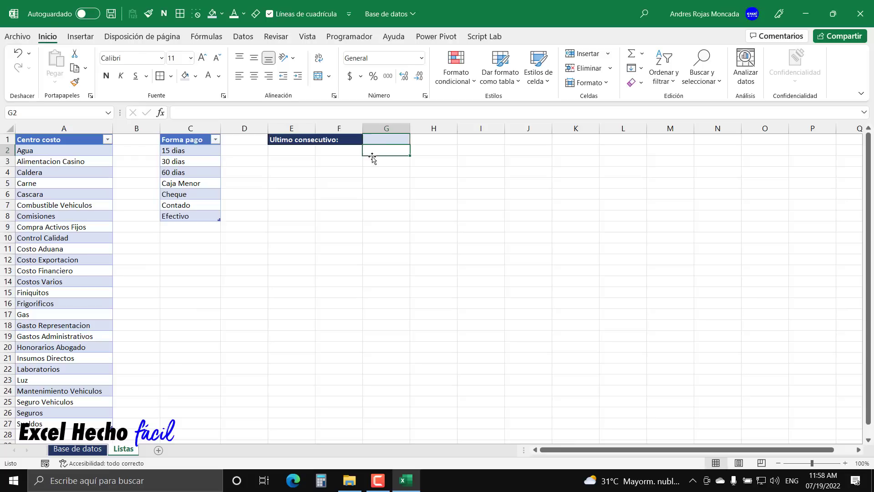
Enter 0 as the last consecutive number in cell G1.
{"action": "left_click", "coordinate": [380, 138]}
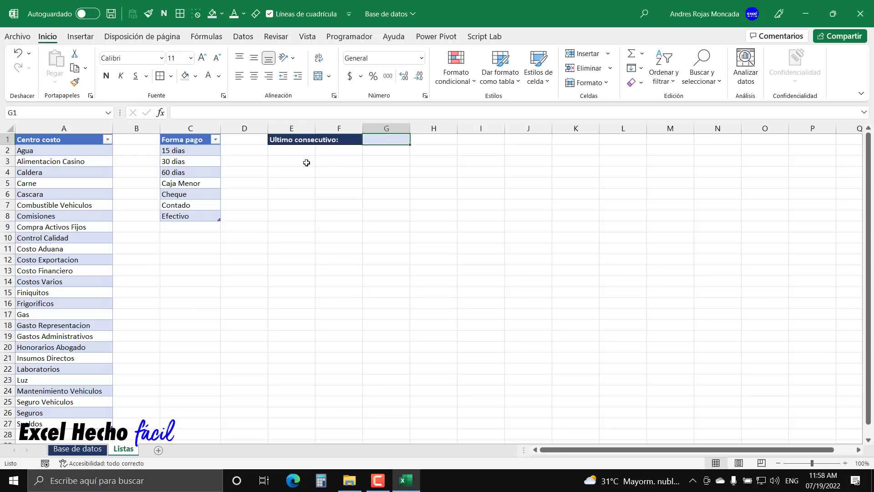
{"action": "type", "text": "0"}
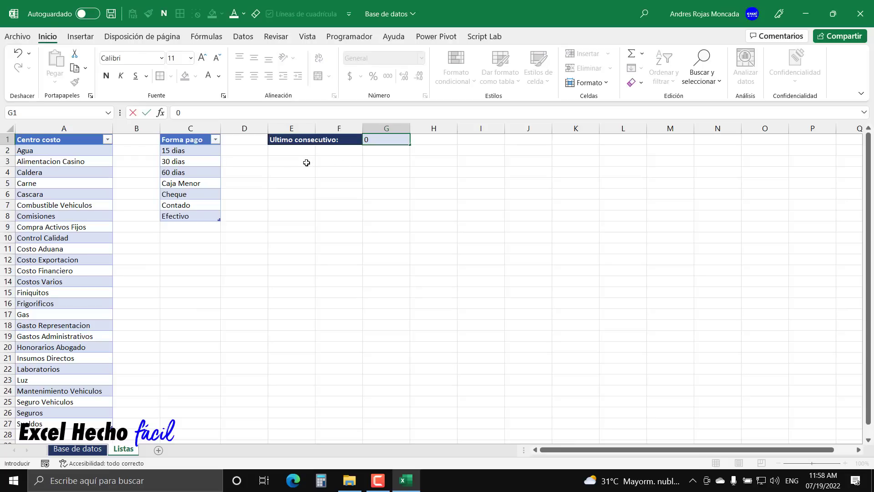
{"action": "key", "text": "Return"}
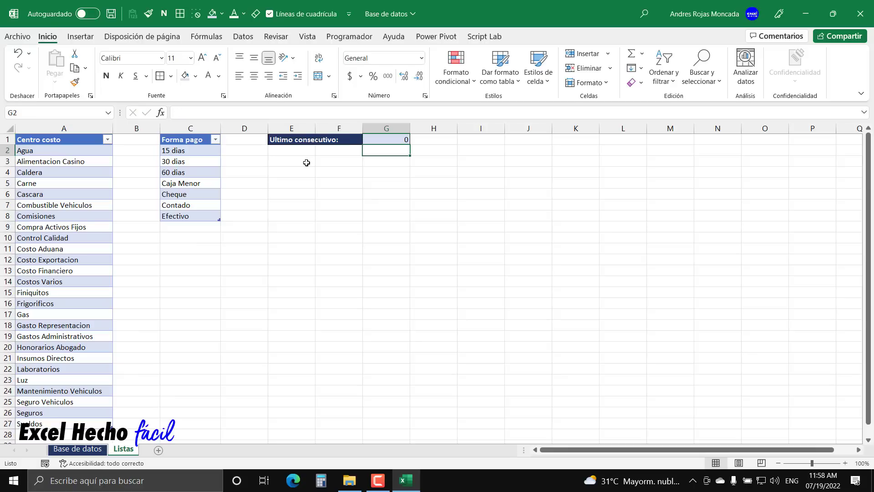
{"action": "left_click", "coordinate": [385, 162]}
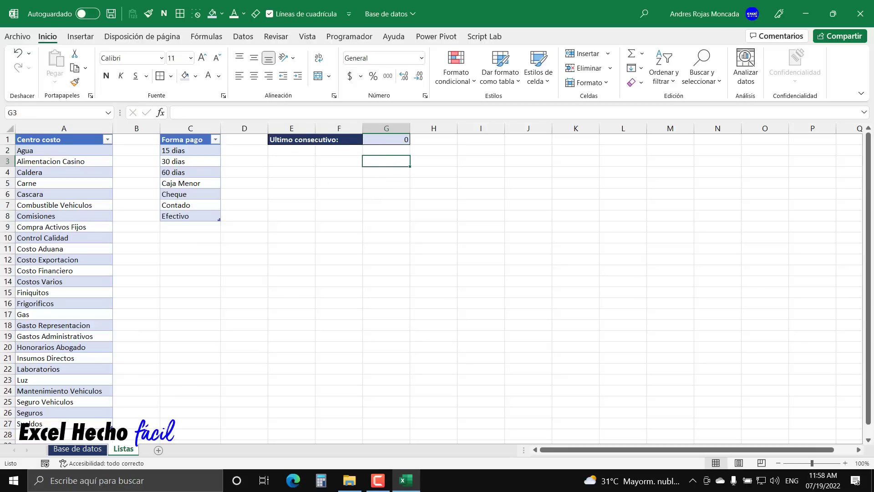
Clear the contents of the sample record in A2:M2 on the Base de datos sheet, keeping the table row.
{"action": "left_click", "coordinate": [80, 450]}
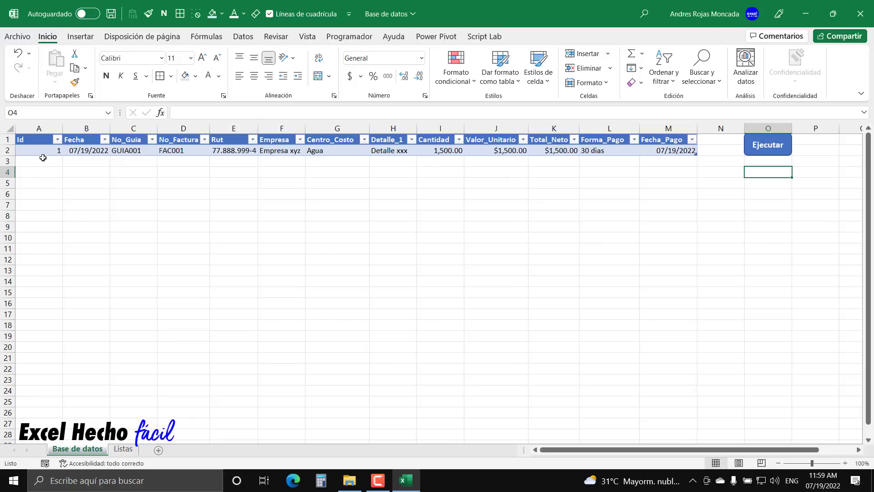
{"action": "left_click_drag", "start_coordinate": [46, 151], "coordinate": [693, 150]}
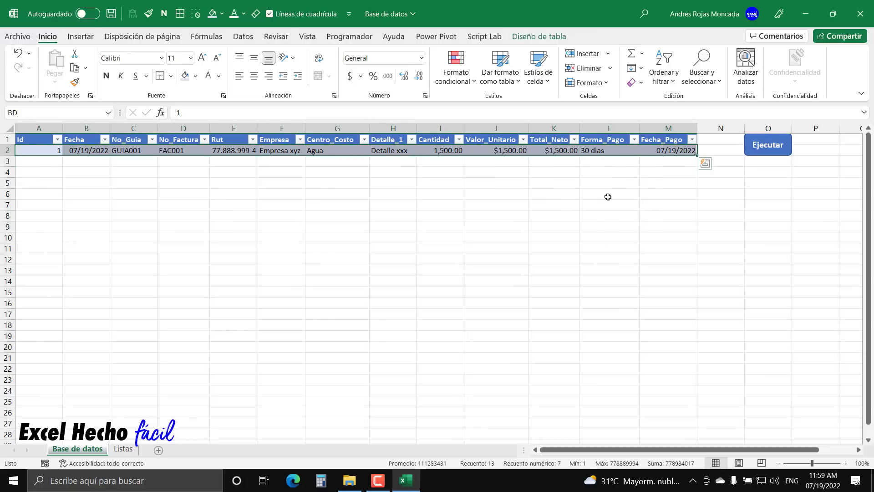
{"action": "right_click", "coordinate": [350, 153]}
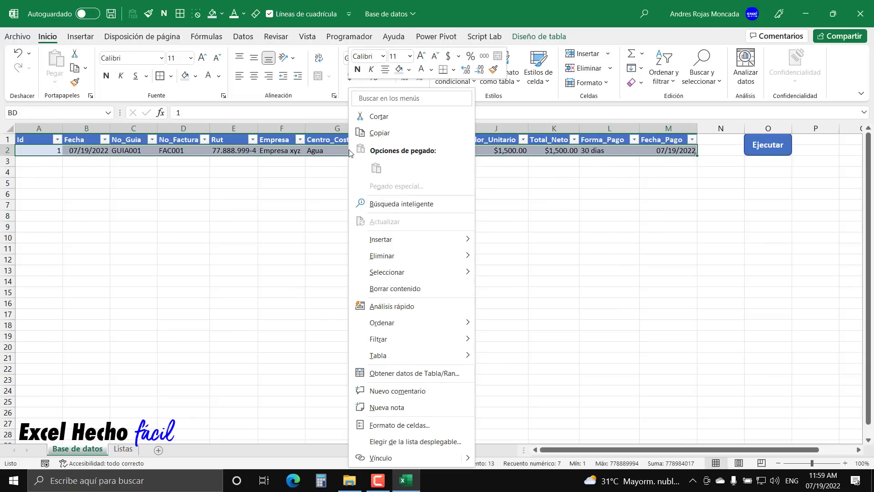
{"action": "mouse_move", "coordinate": [401, 259]}
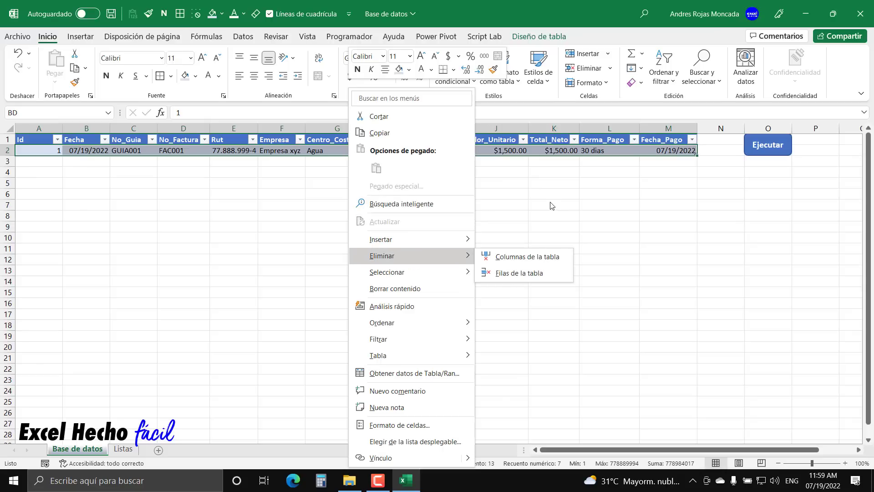
{"action": "key", "text": "Escape"}
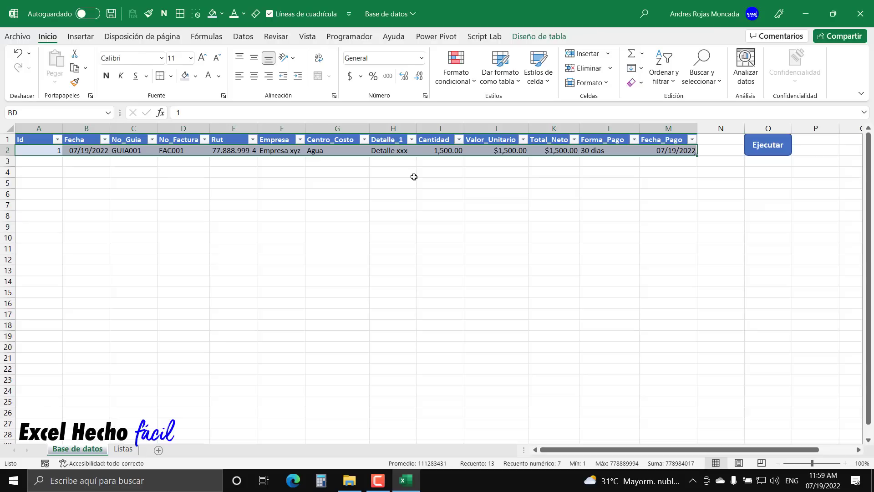
{"action": "key", "text": "Delete"}
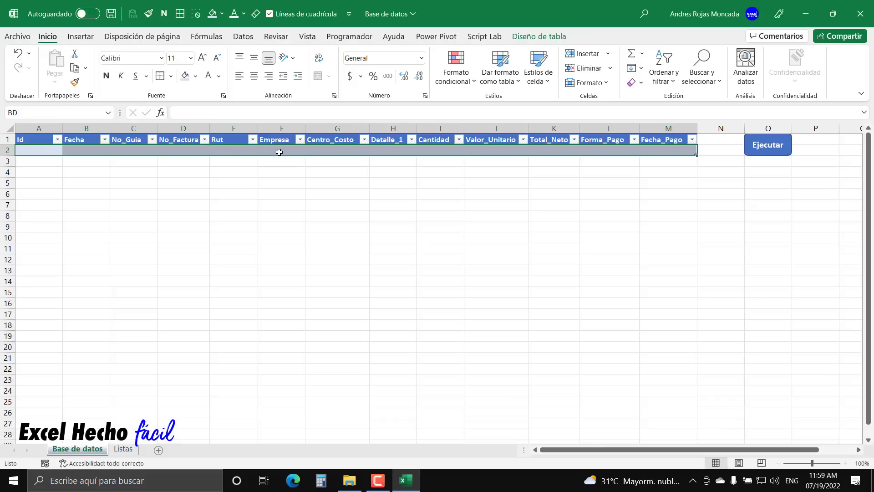
Test the number format of the Rut cell E2 with a sample tax ID number, and clear the cell again.
{"action": "left_click", "coordinate": [226, 152]}
{"action": "type", "text": "7"}
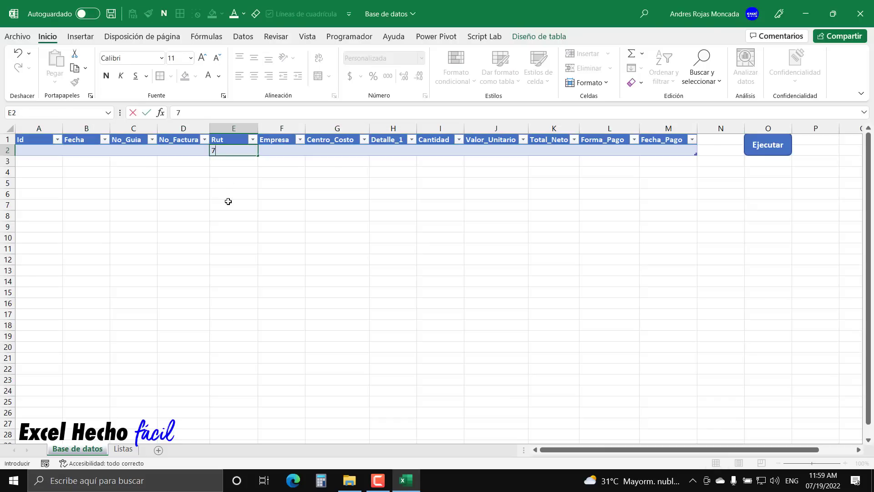
{"action": "type", "text": "77889994"}
{"action": "key", "text": "ctrl+Return"}
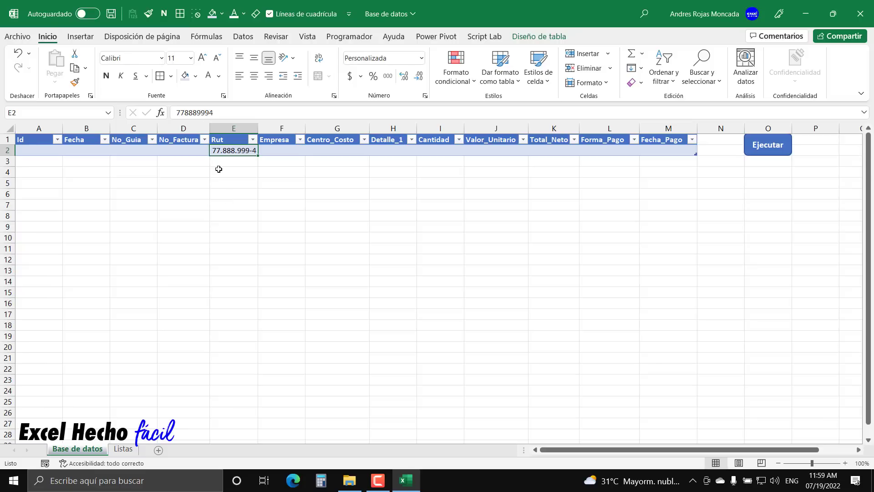
{"action": "key", "text": "Delete"}
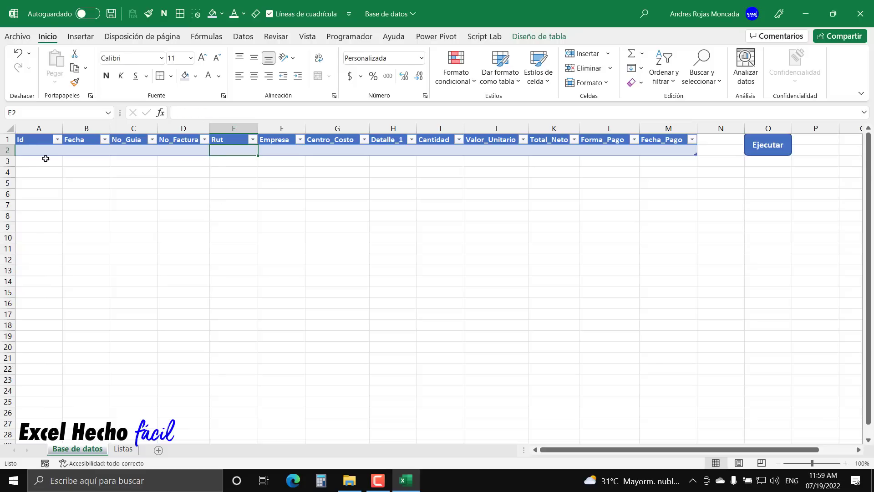
Review the empty record row on the Base de datos sheet and the last consecutive field on the Listas sheet, and return to Base de datos.
{"action": "left_click_drag", "start_coordinate": [32, 152], "coordinate": [681, 149]}
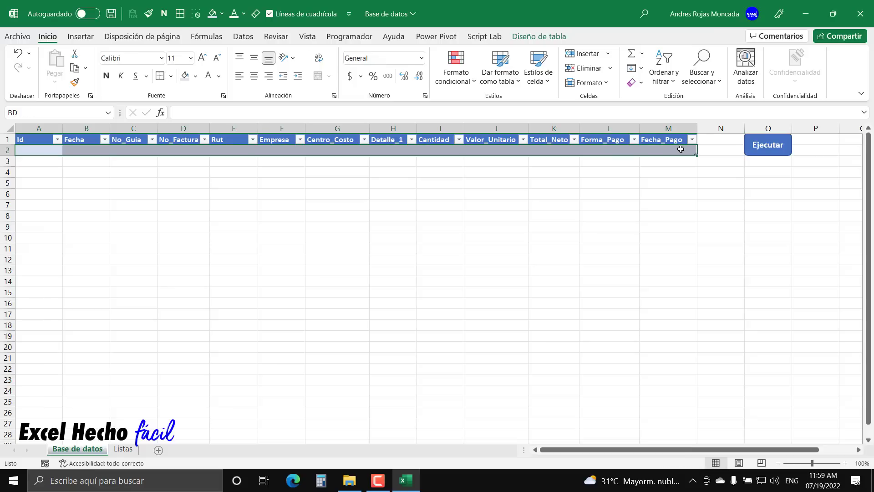
{"action": "left_click", "coordinate": [763, 172]}
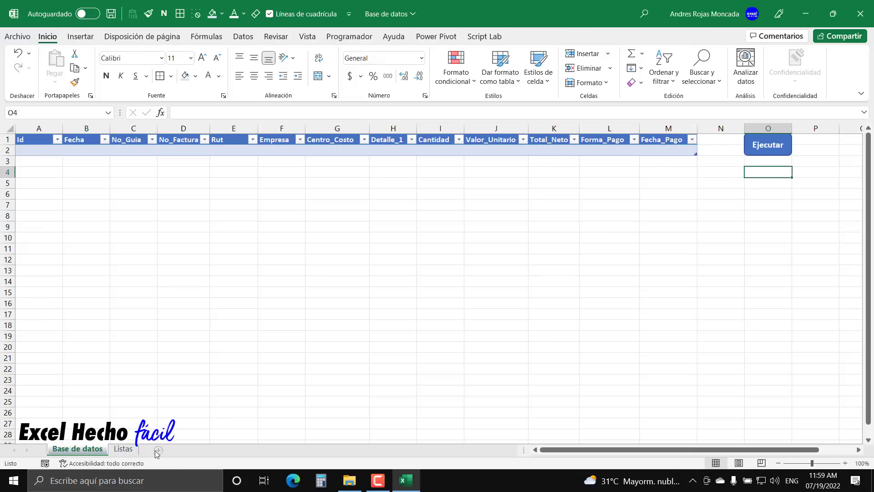
{"action": "left_click", "coordinate": [124, 448]}
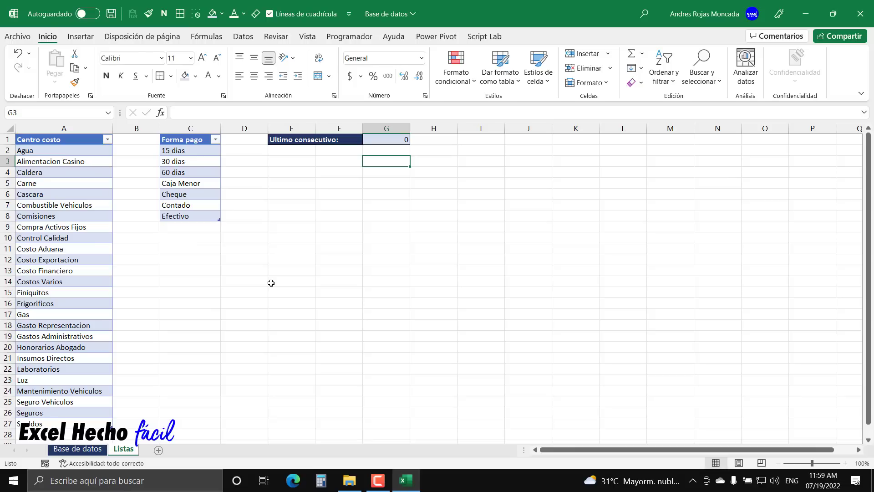
{"action": "left_click", "coordinate": [91, 450]}
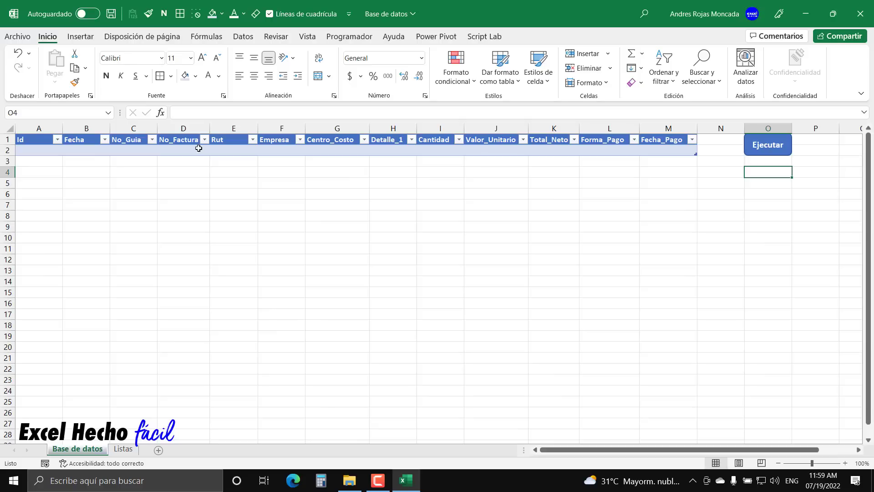
{"action": "left_click", "coordinate": [123, 449]}
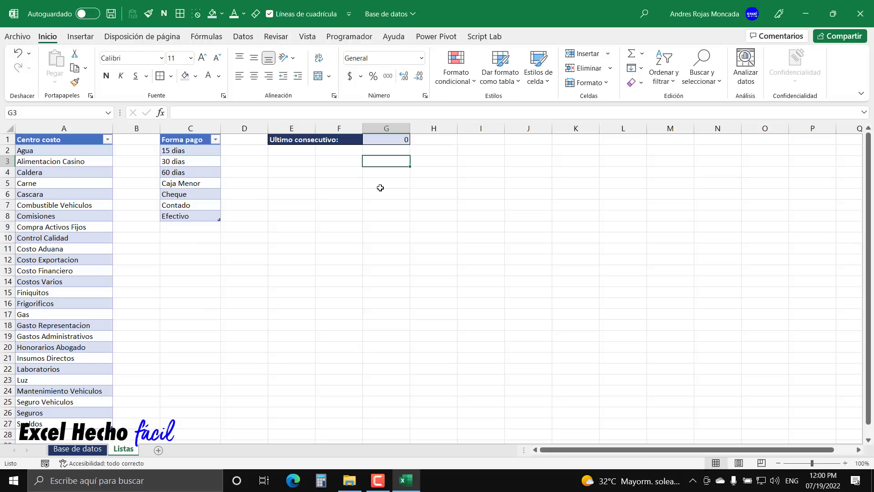
{"action": "left_click", "coordinate": [77, 448]}
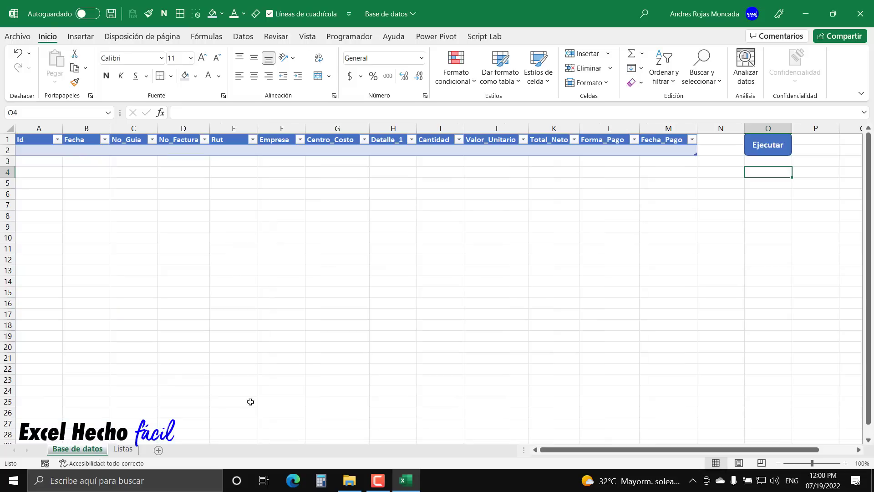